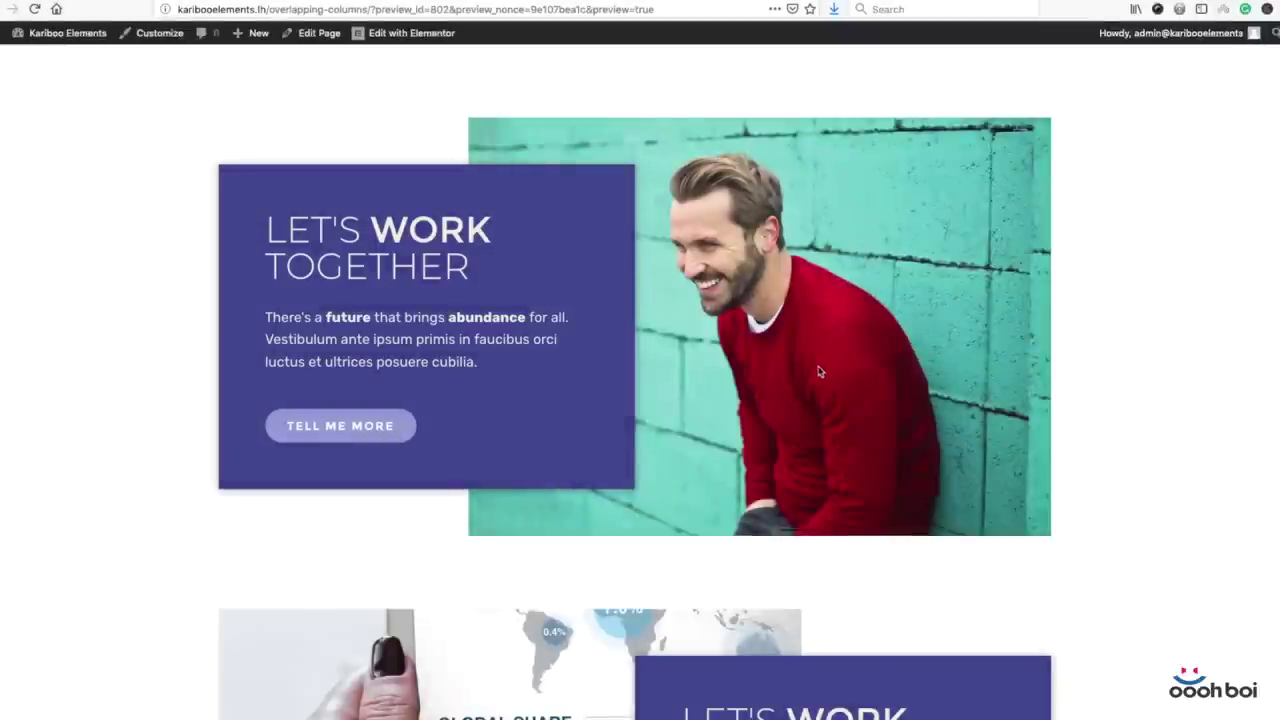
- Scroll through the overlapping-columns page to review the purple text and photo layout
{"action": "scroll", "coordinate": [757, 320], "scroll_direction": "down", "scroll_amount": 3}
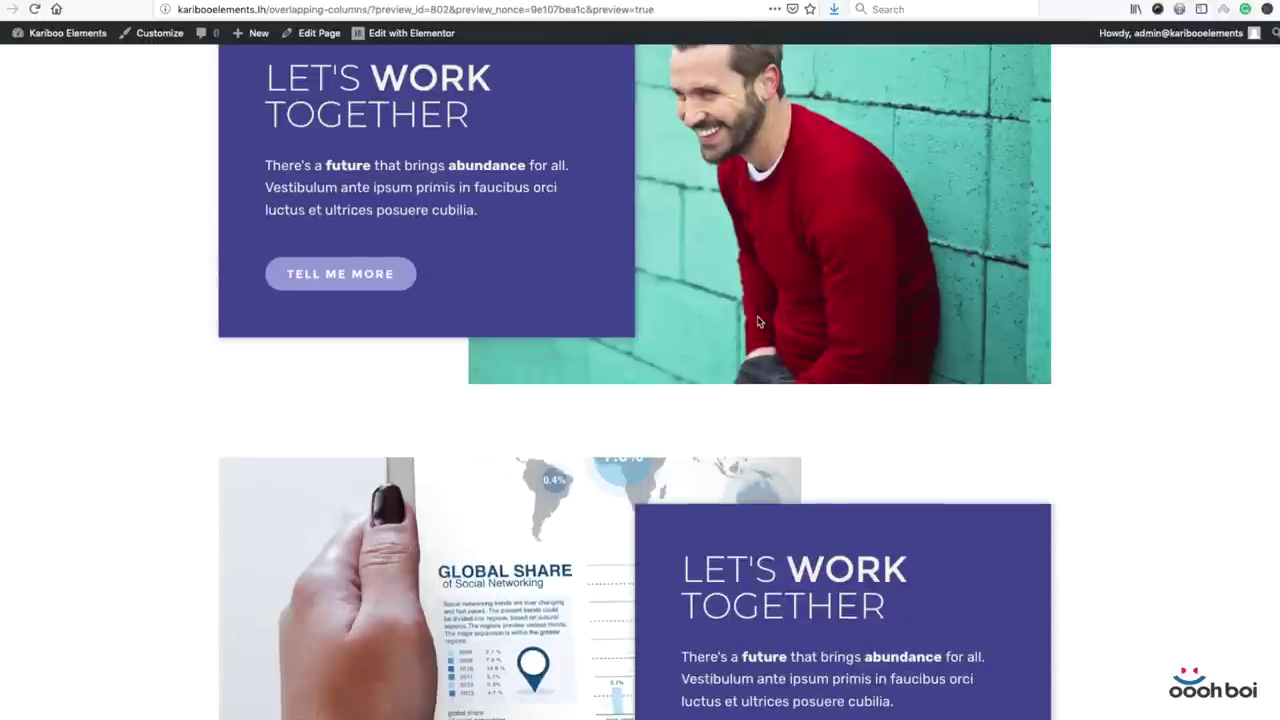
{"action": "scroll", "coordinate": [765, 330], "scroll_direction": "up", "scroll_amount": 3}
{"action": "scroll", "coordinate": [773, 336], "scroll_direction": "down", "scroll_amount": 1}
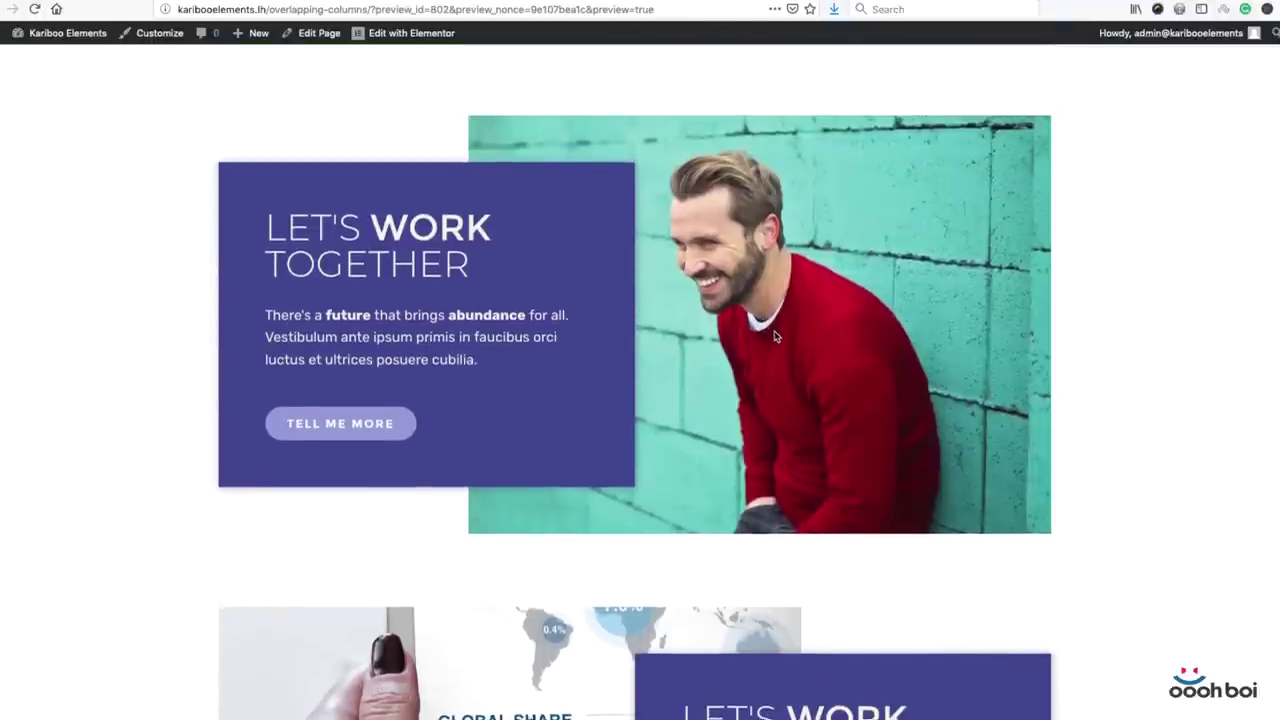
{"action": "scroll", "coordinate": [774, 336], "scroll_direction": "down", "scroll_amount": 1}
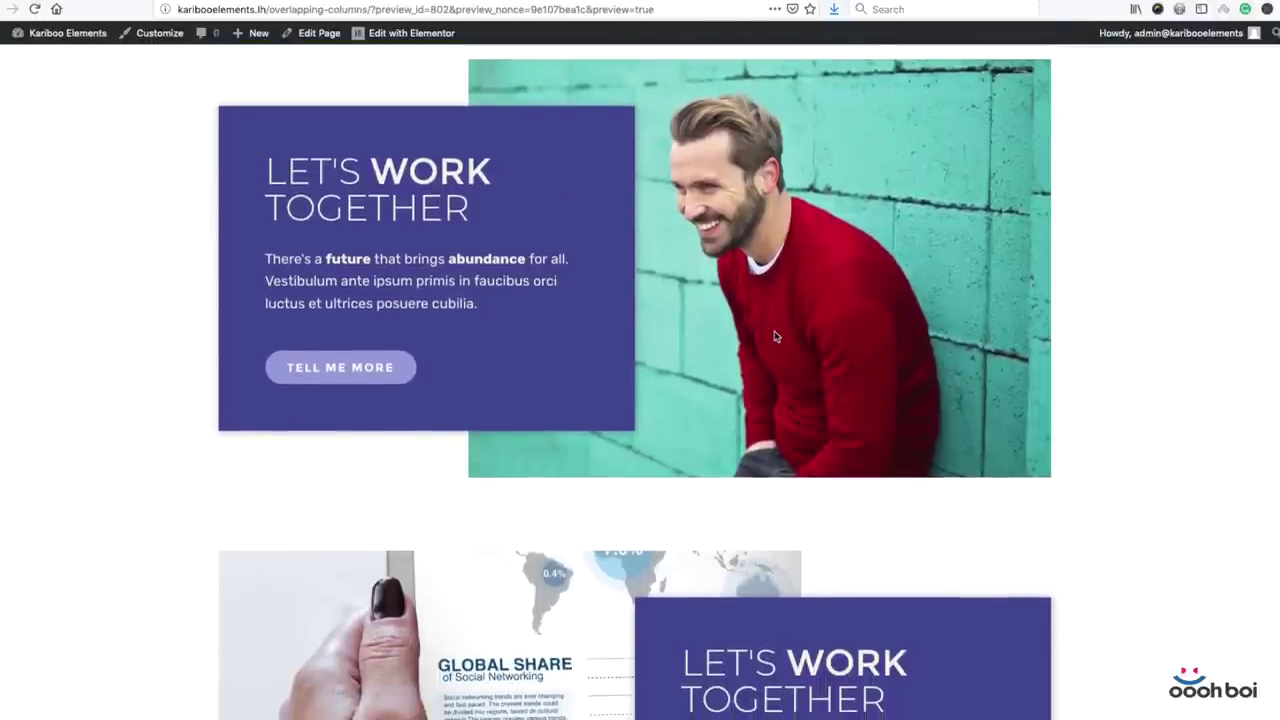
{"action": "scroll", "coordinate": [774, 336], "scroll_direction": "down", "scroll_amount": 1}
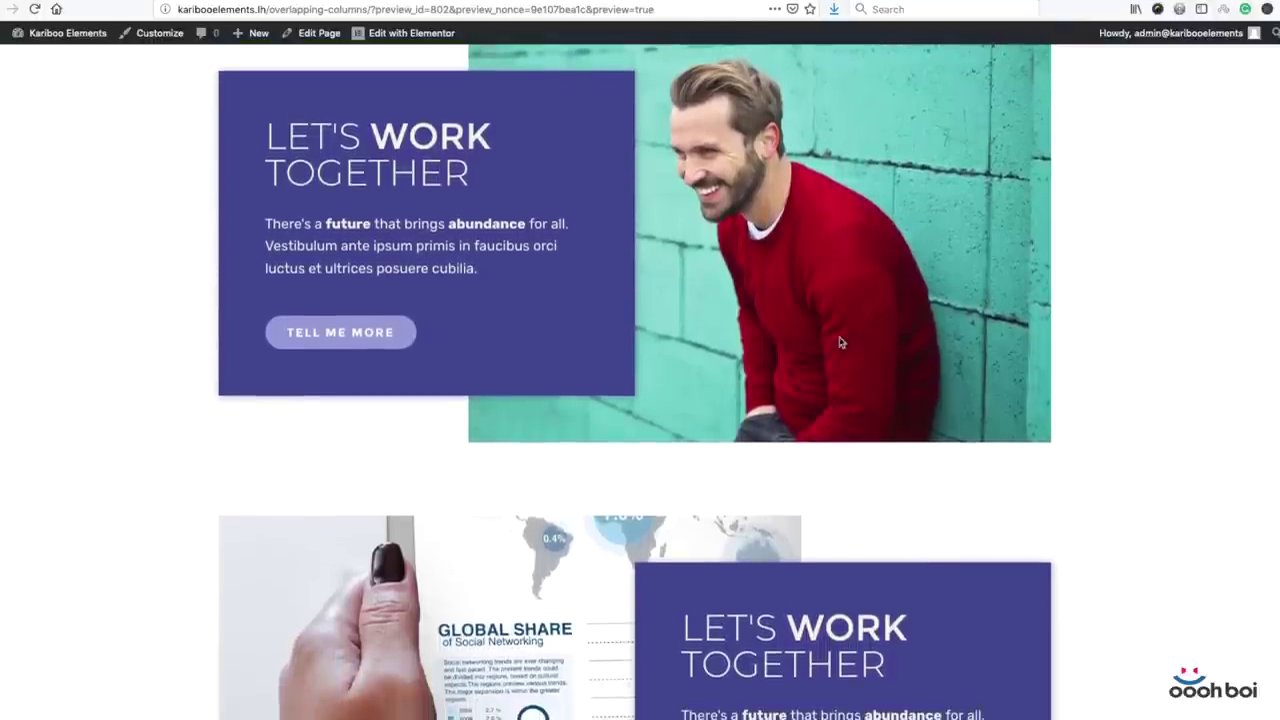
{"action": "scroll", "coordinate": [957, 343], "scroll_direction": "down", "scroll_amount": 5}
{"action": "scroll", "coordinate": [894, 446], "scroll_direction": "up", "scroll_amount": 5}
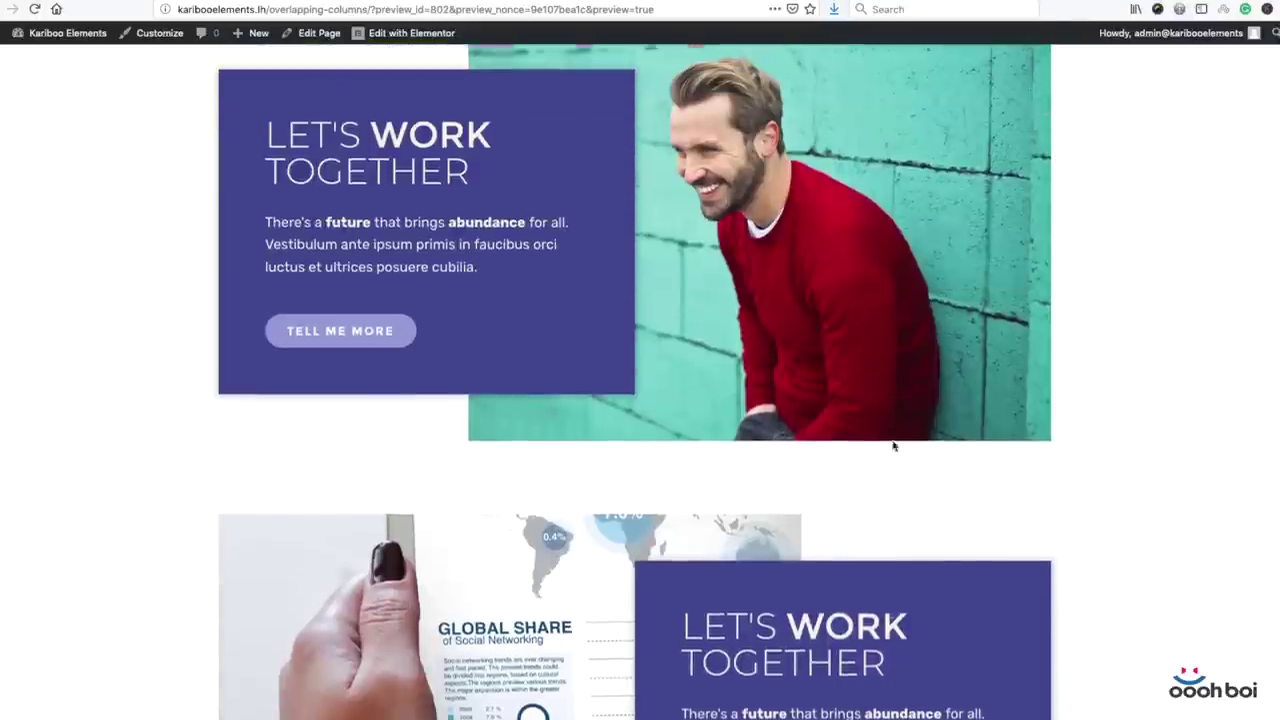
{"action": "scroll", "coordinate": [894, 446], "scroll_direction": "up", "scroll_amount": 2}
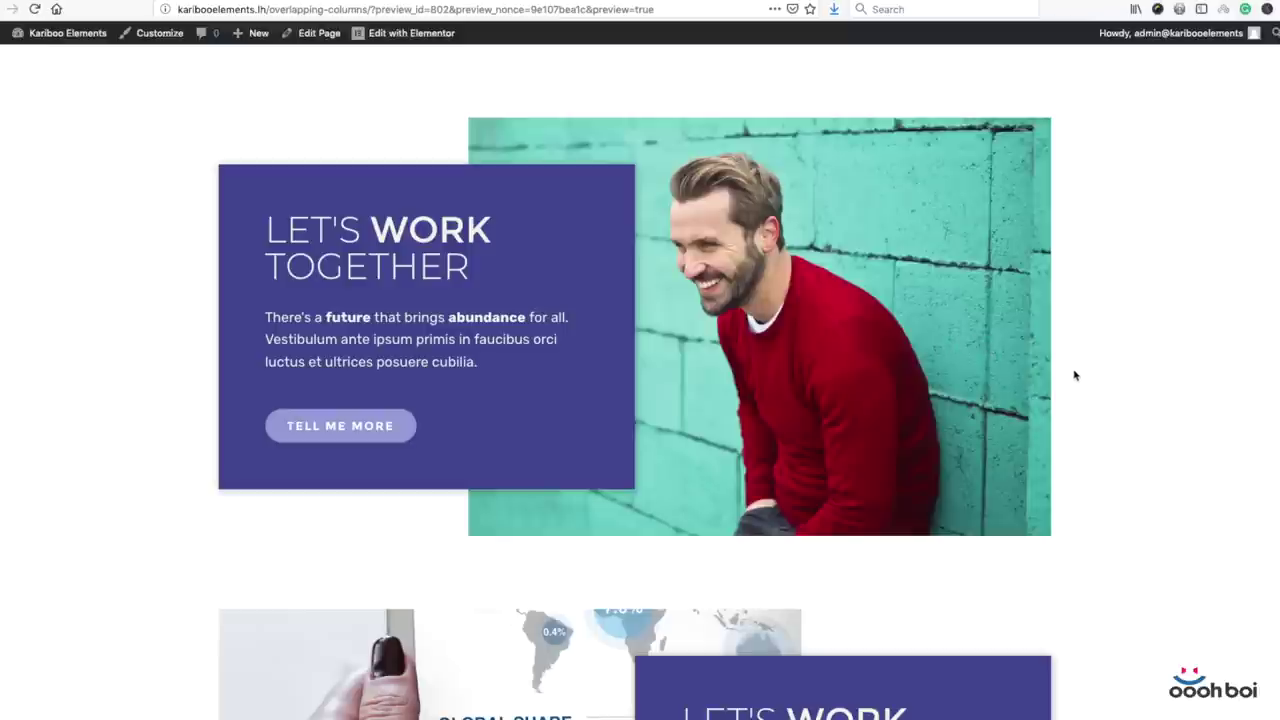
{"action": "scroll", "coordinate": [1112, 355], "scroll_direction": "down", "scroll_amount": 3}
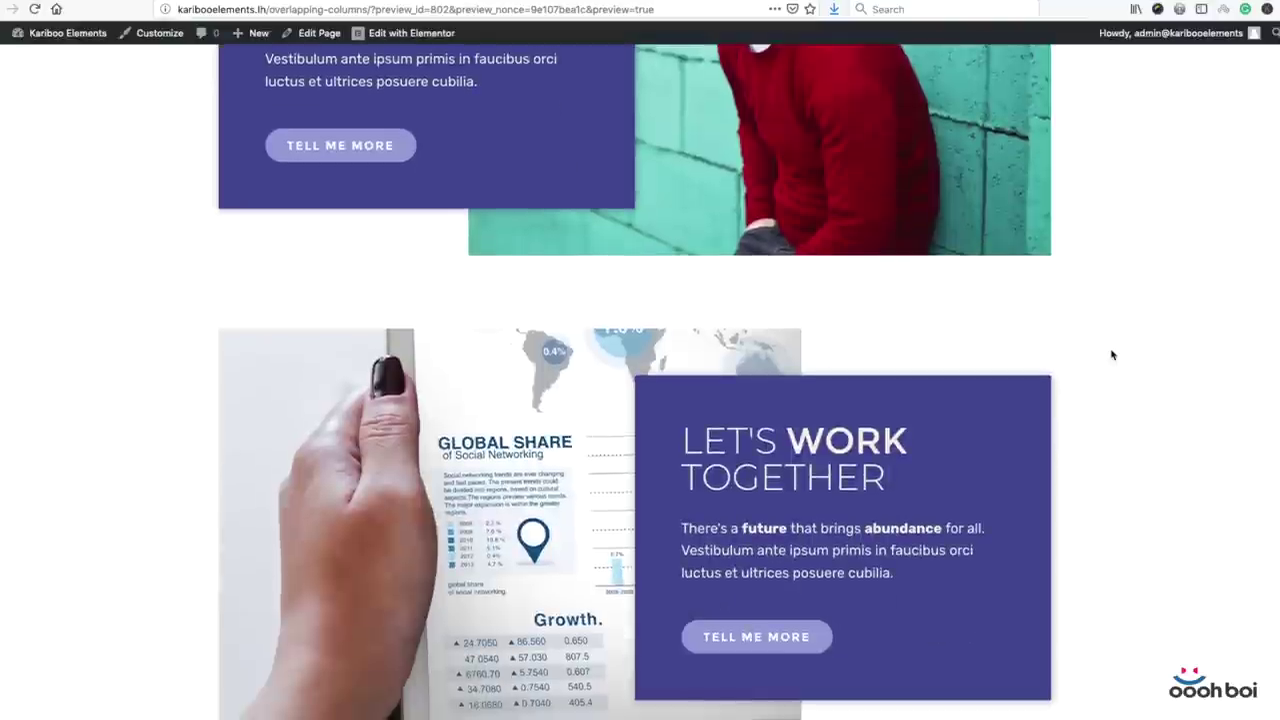
{"action": "scroll", "coordinate": [1112, 355], "scroll_direction": "down", "scroll_amount": 1}
{"action": "scroll", "coordinate": [1112, 355], "scroll_direction": "up", "scroll_amount": 3}
{"action": "scroll", "coordinate": [1112, 355], "scroll_direction": "up", "scroll_amount": 1}
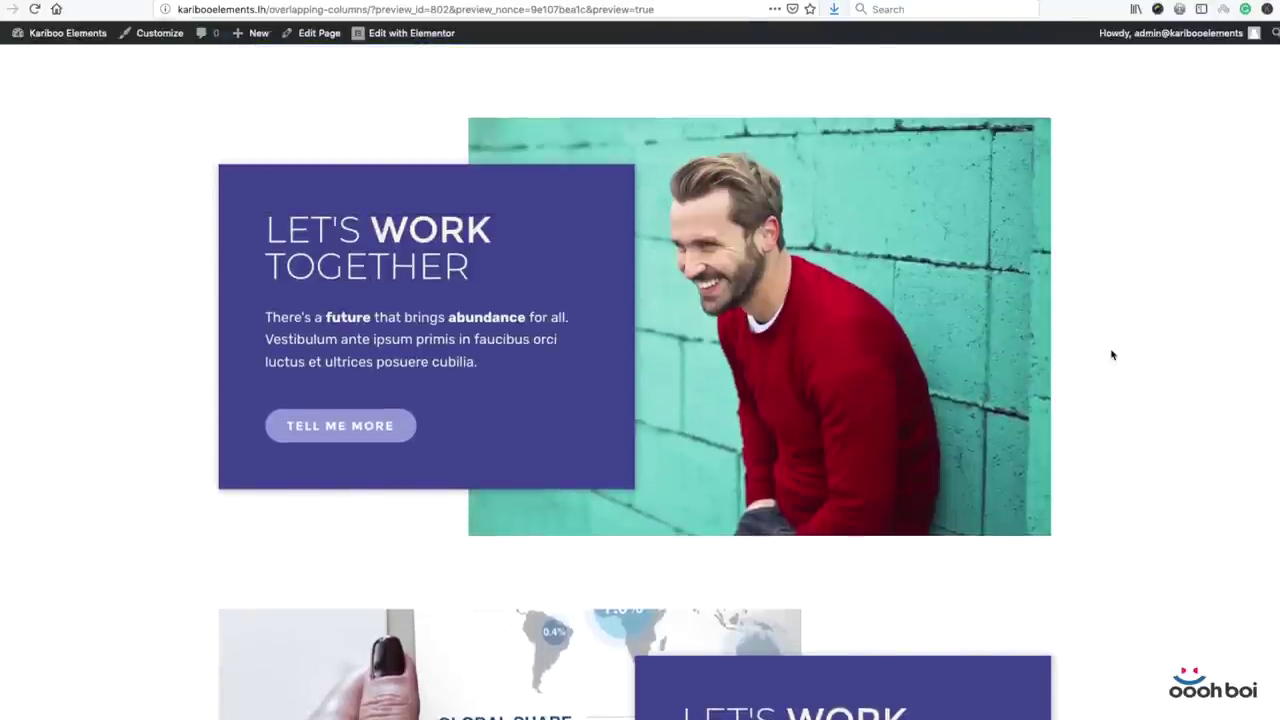
{"action": "scroll", "coordinate": [1155, 382], "scroll_direction": "down", "scroll_amount": 4}
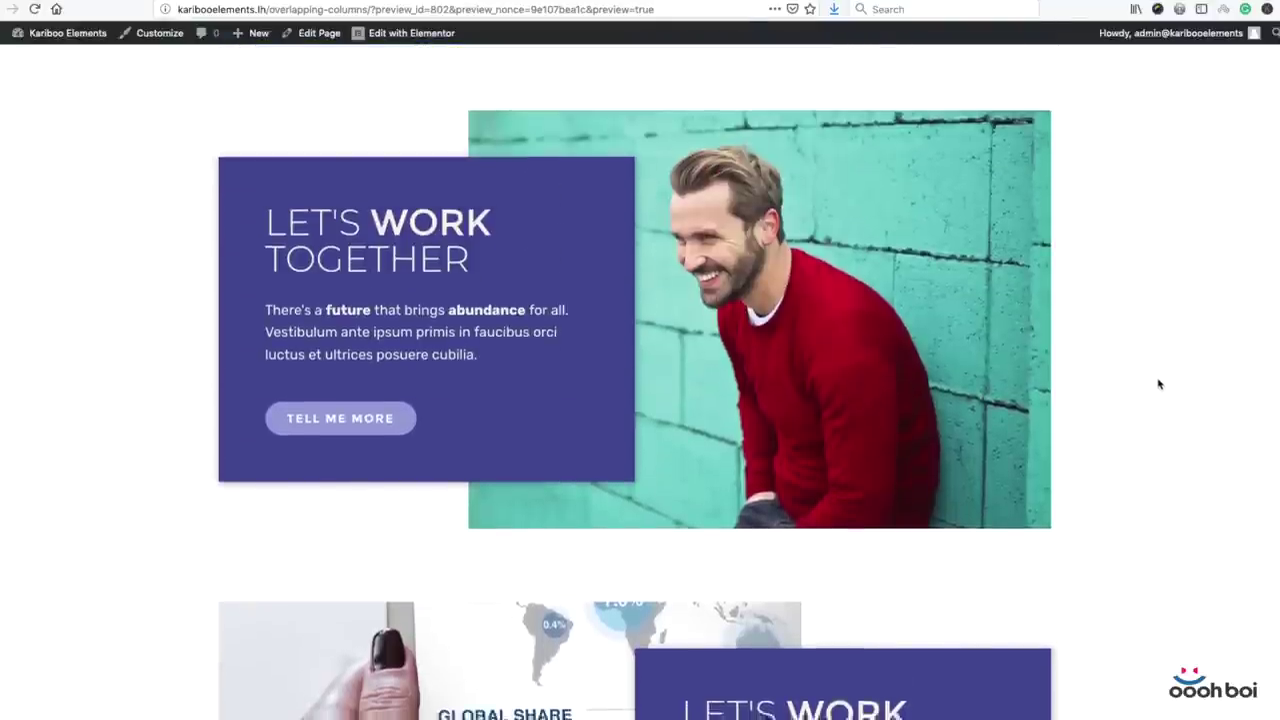
{"action": "scroll", "coordinate": [1155, 384], "scroll_direction": "up", "scroll_amount": 4}
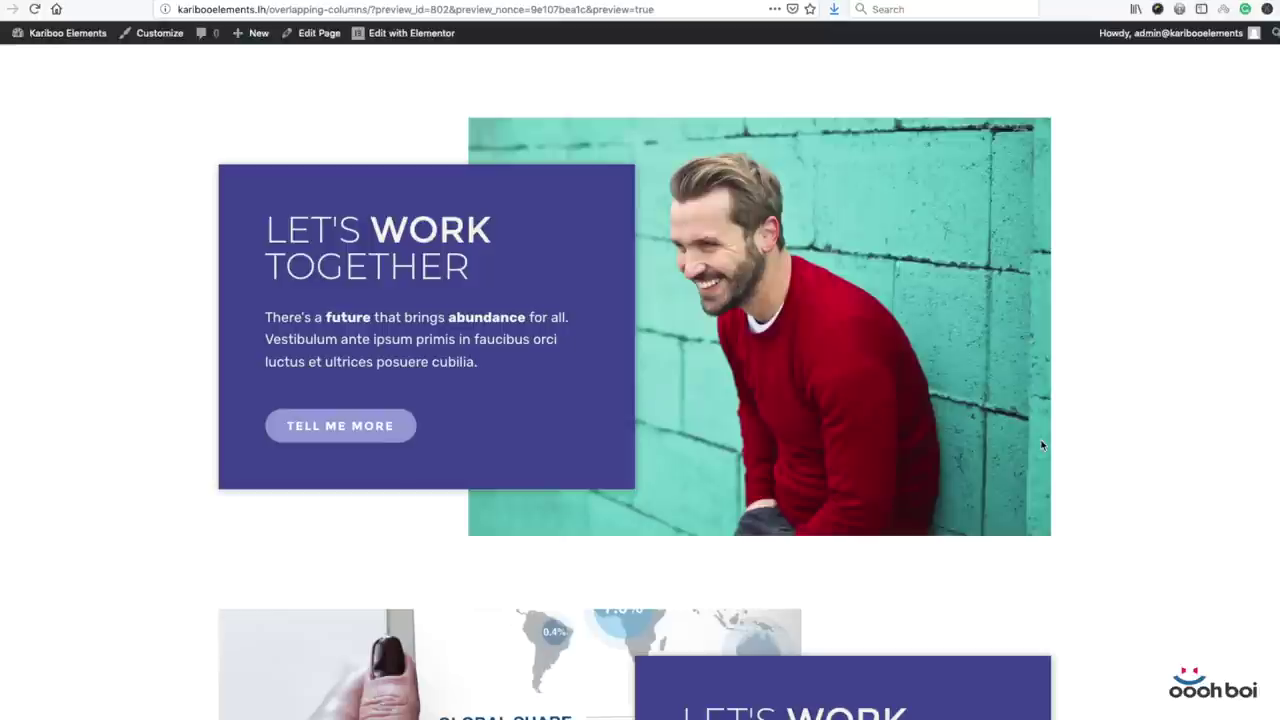
{"action": "scroll", "coordinate": [1055, 443], "scroll_direction": "down", "scroll_amount": 1}
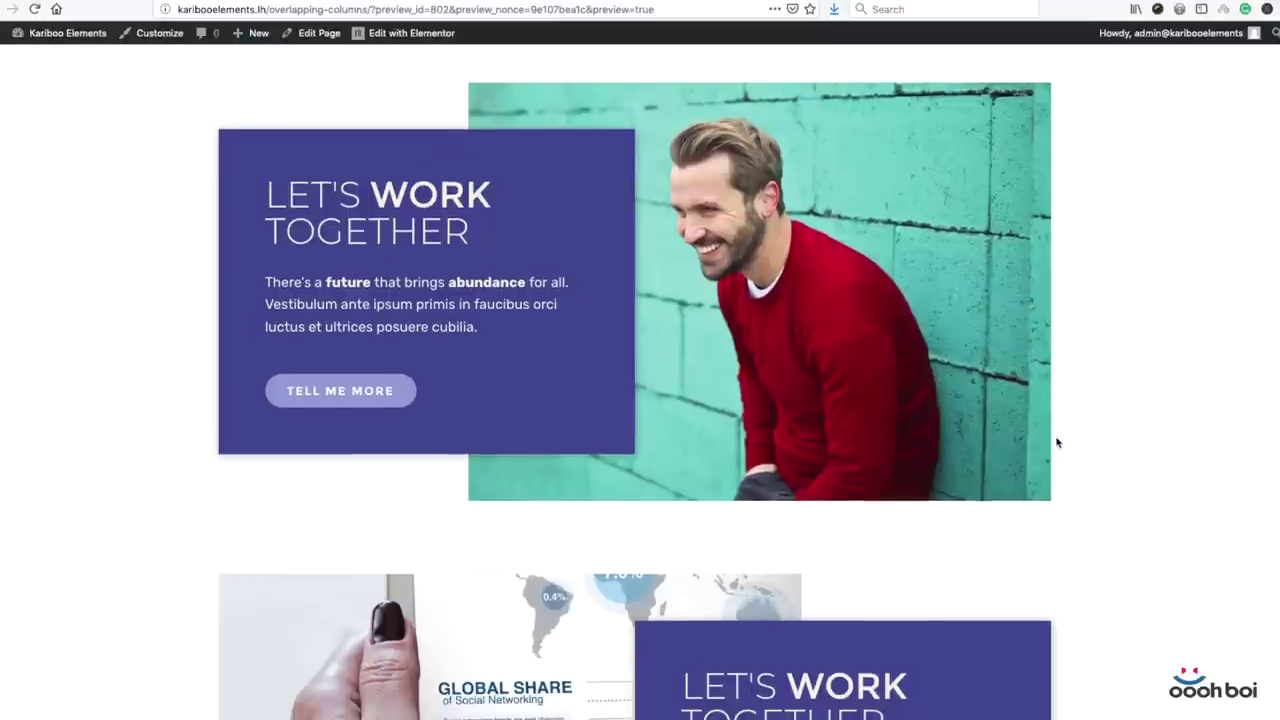
{"action": "scroll", "coordinate": [1057, 443], "scroll_direction": "up", "scroll_amount": 1}
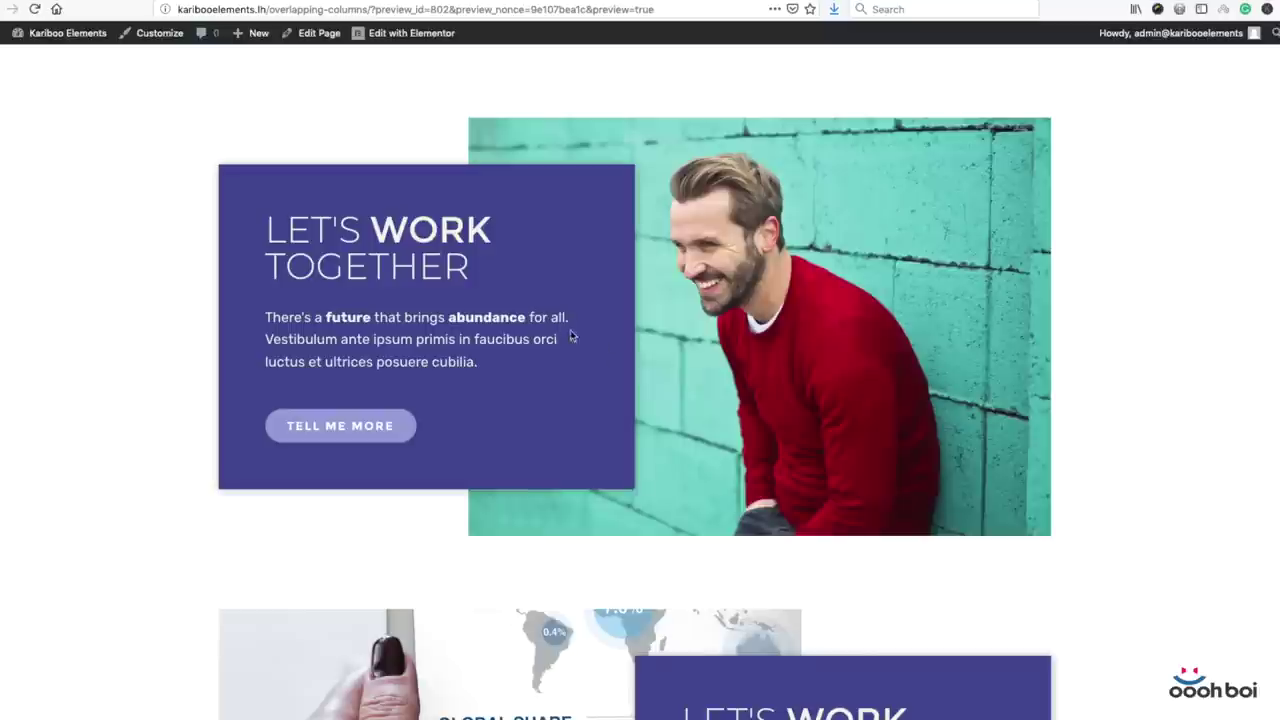
{"action": "scroll", "coordinate": [777, 357], "scroll_direction": "down", "scroll_amount": 1}
{"action": "scroll", "coordinate": [777, 357], "scroll_direction": "down", "scroll_amount": 2}
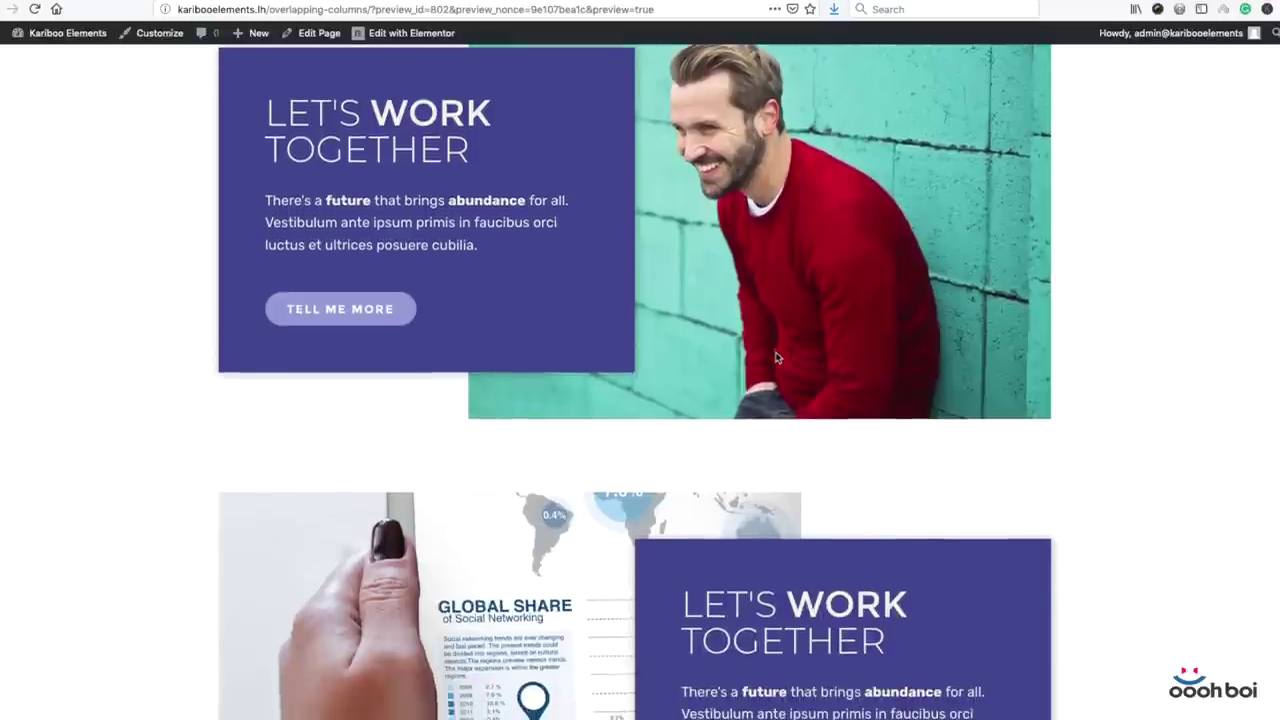
{"action": "scroll", "coordinate": [779, 370], "scroll_direction": "up", "scroll_amount": 2}
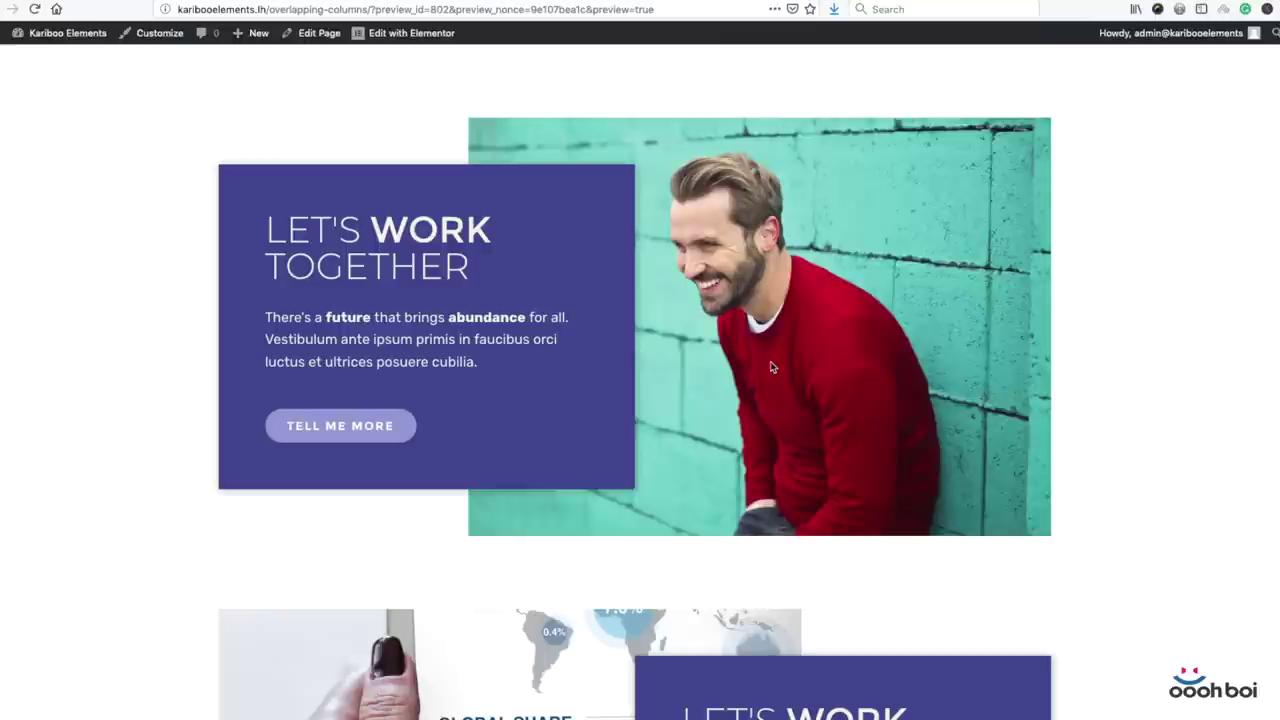
{"action": "scroll", "coordinate": [770, 367], "scroll_direction": "down", "scroll_amount": 3}
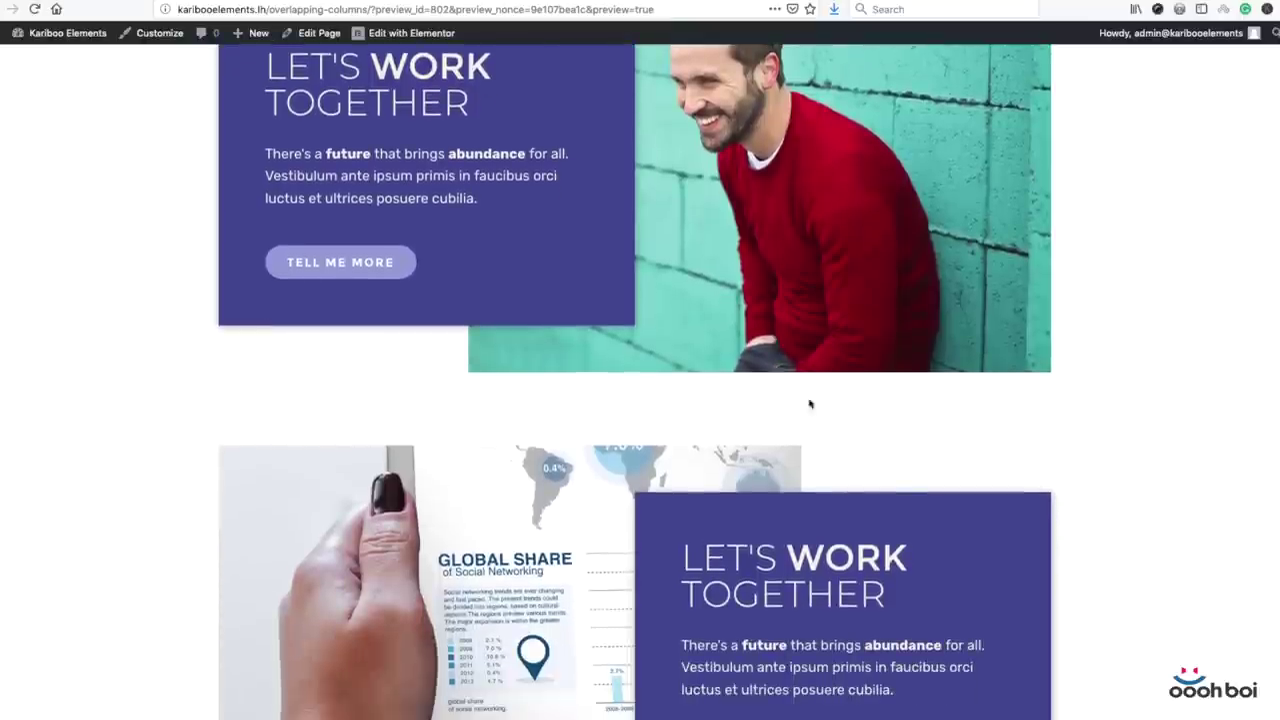
{"action": "scroll", "coordinate": [620, 416], "scroll_direction": "up", "scroll_amount": 3}
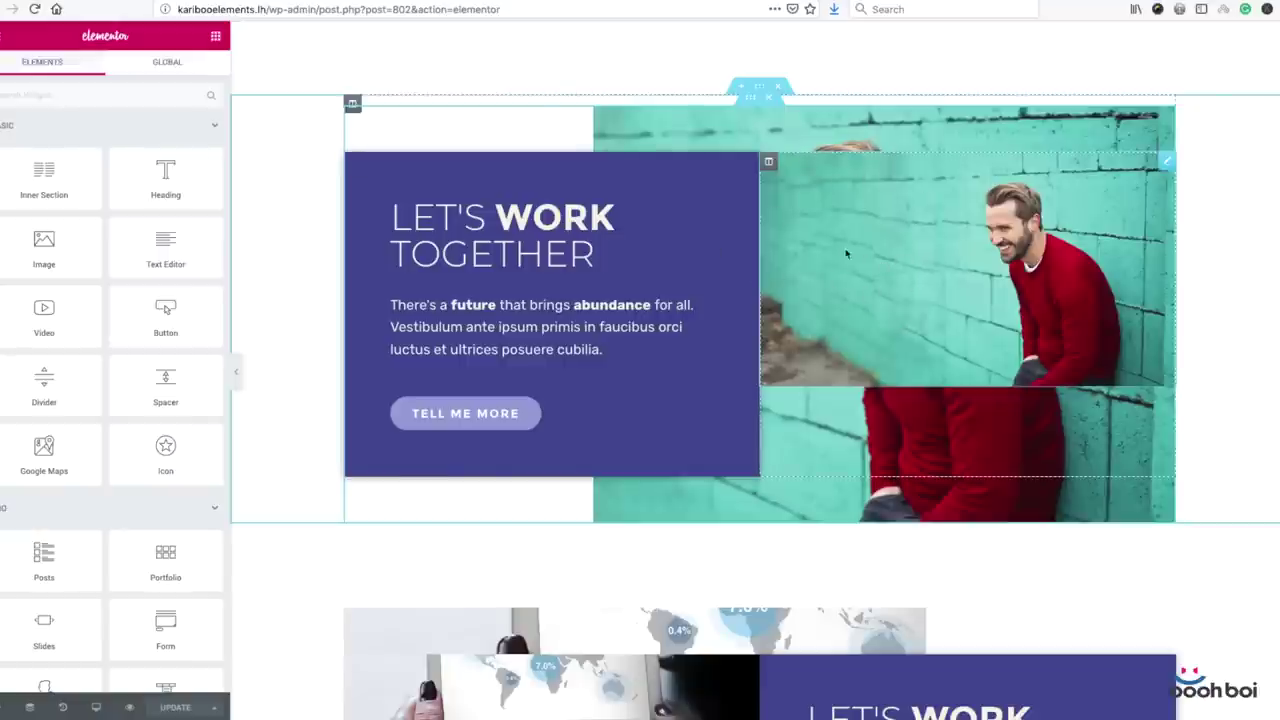
{"action": "scroll", "coordinate": [846, 253], "scroll_direction": "down", "scroll_amount": 3}
{"action": "scroll", "coordinate": [847, 249], "scroll_direction": "up", "scroll_amount": 3}
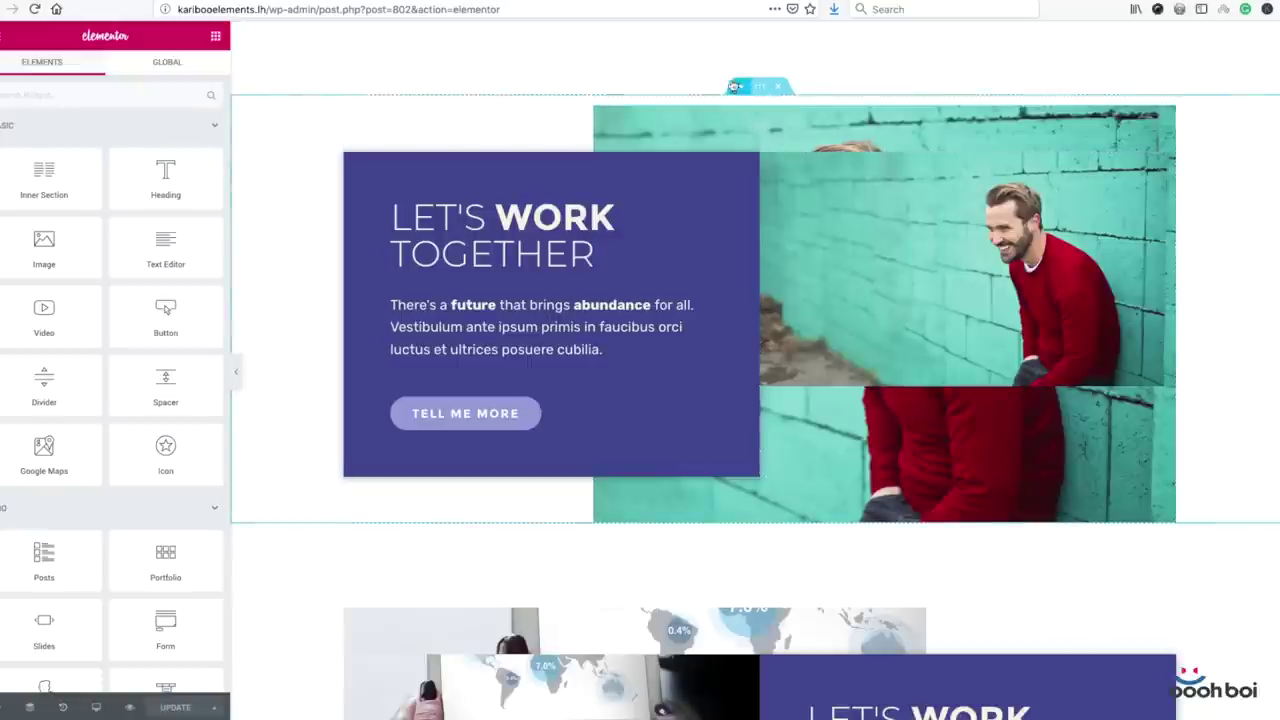
- Add a new section above the layout and drop an Inner Section widget into it
{"action": "left_click", "coordinate": [738, 88]}
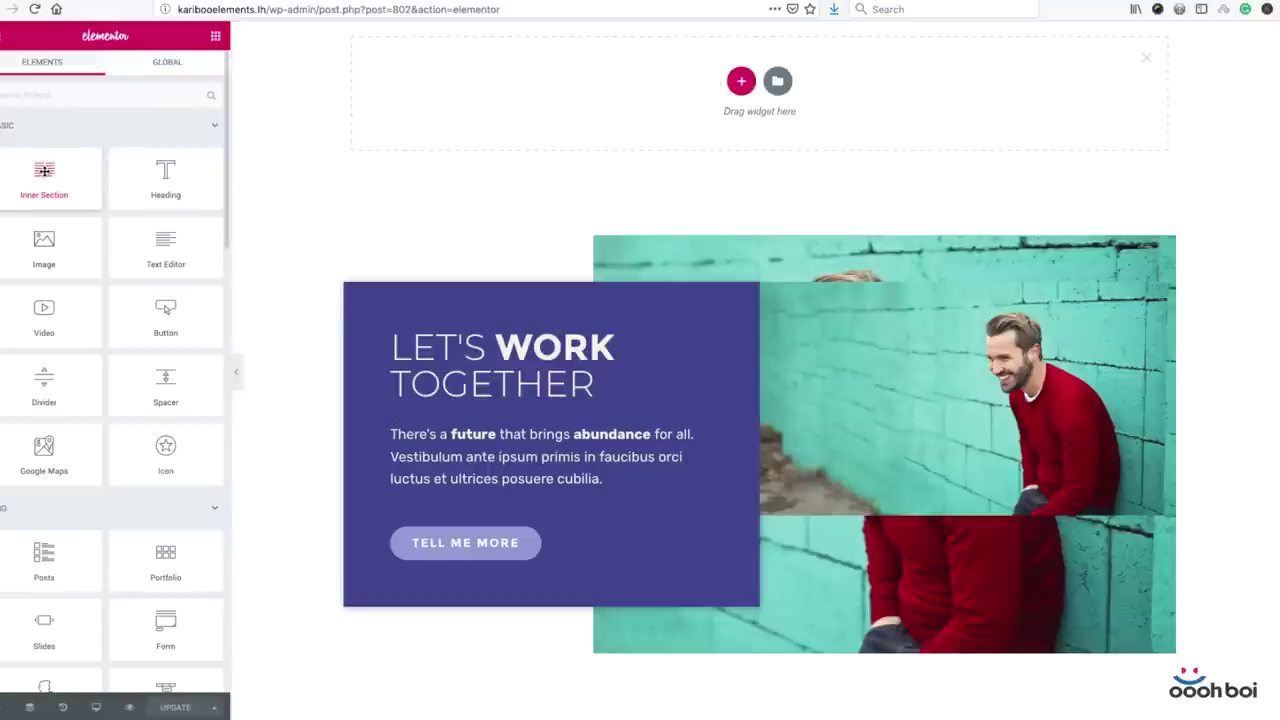
{"action": "left_click_drag", "start_coordinate": [44, 171], "coordinate": [851, 89]}
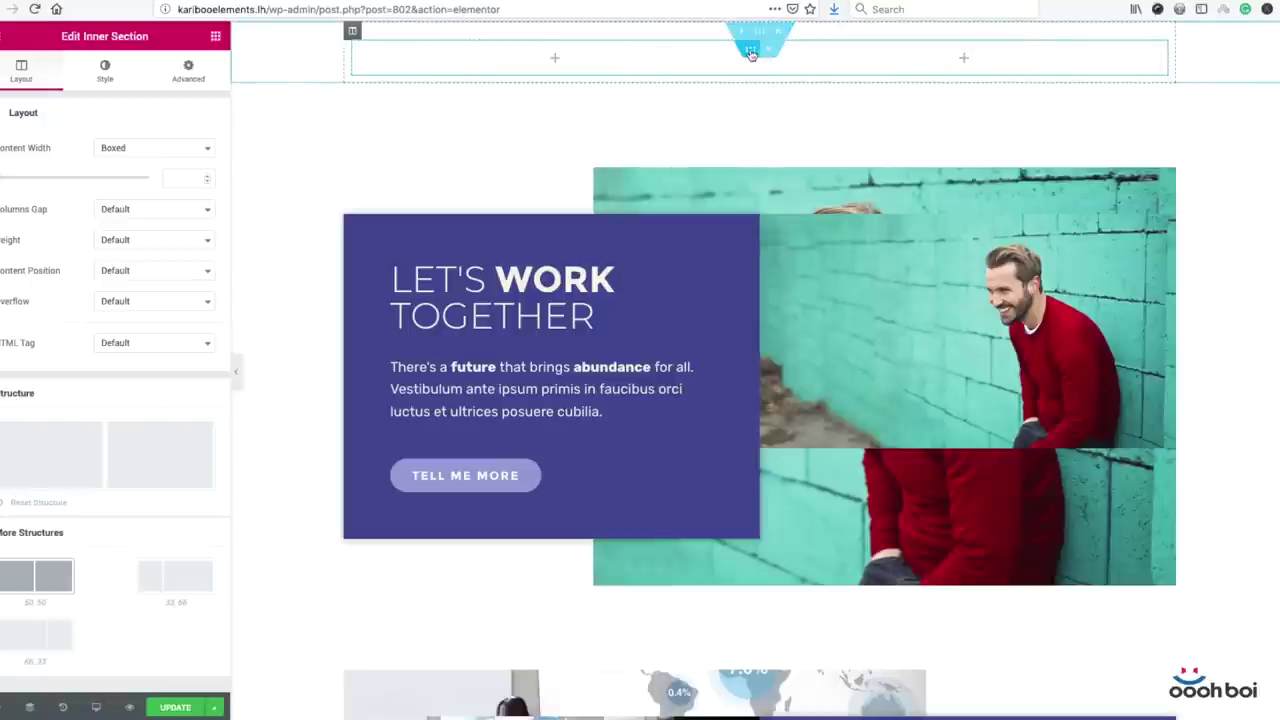
- Set the inner section's Columns Gap to No Gap
{"action": "left_click", "coordinate": [140, 215]}
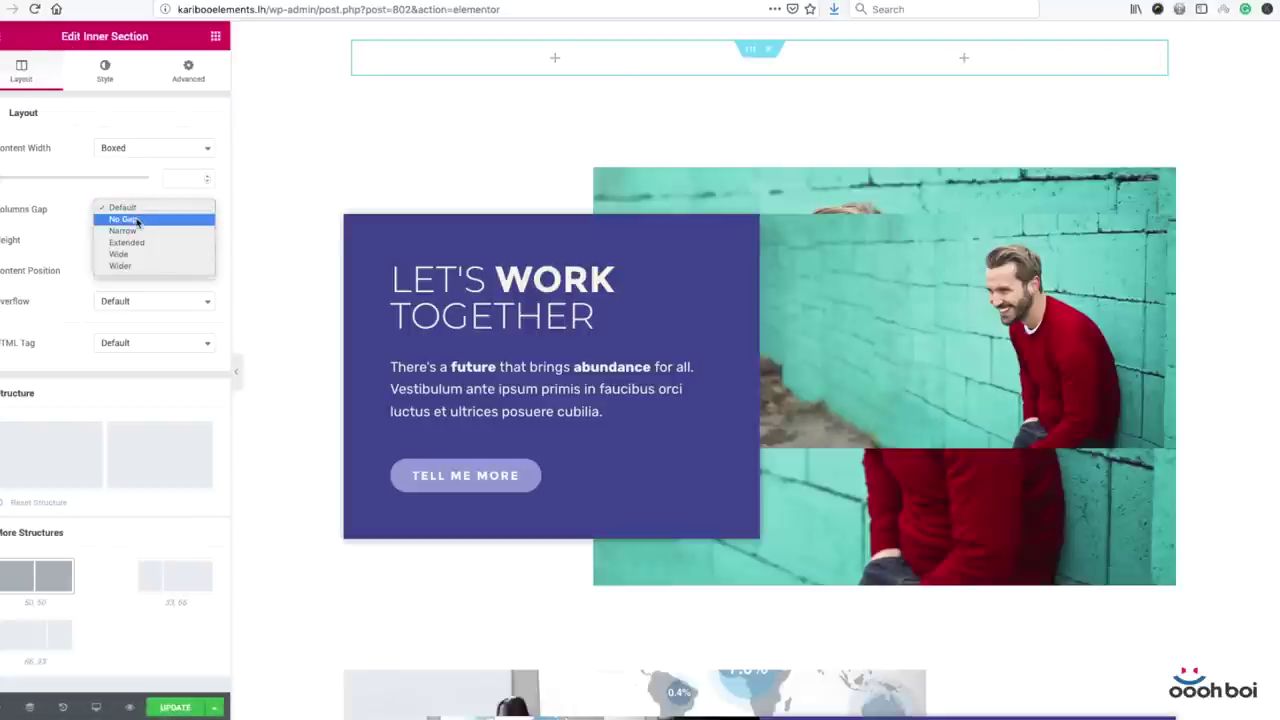
{"action": "left_click", "coordinate": [137, 222]}
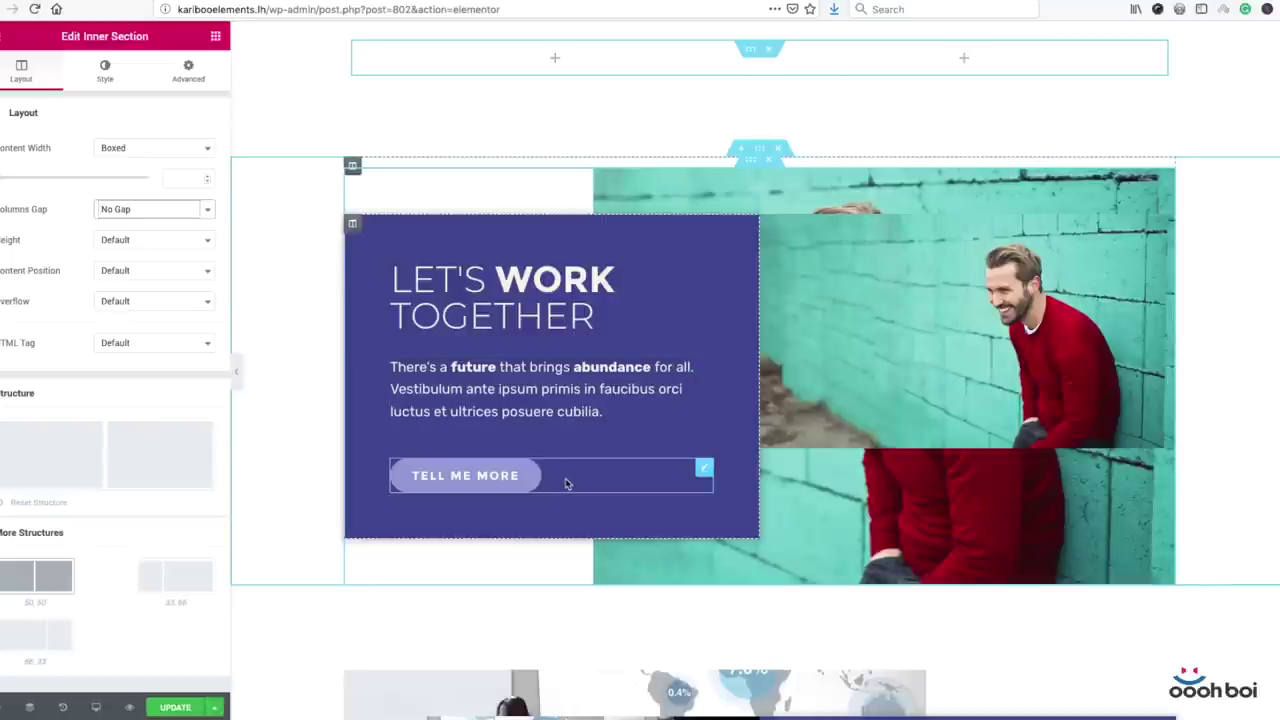
- Copy the purple column, paste it into the inner section, and delete the empty left column
{"action": "right_click", "coordinate": [351, 226]}
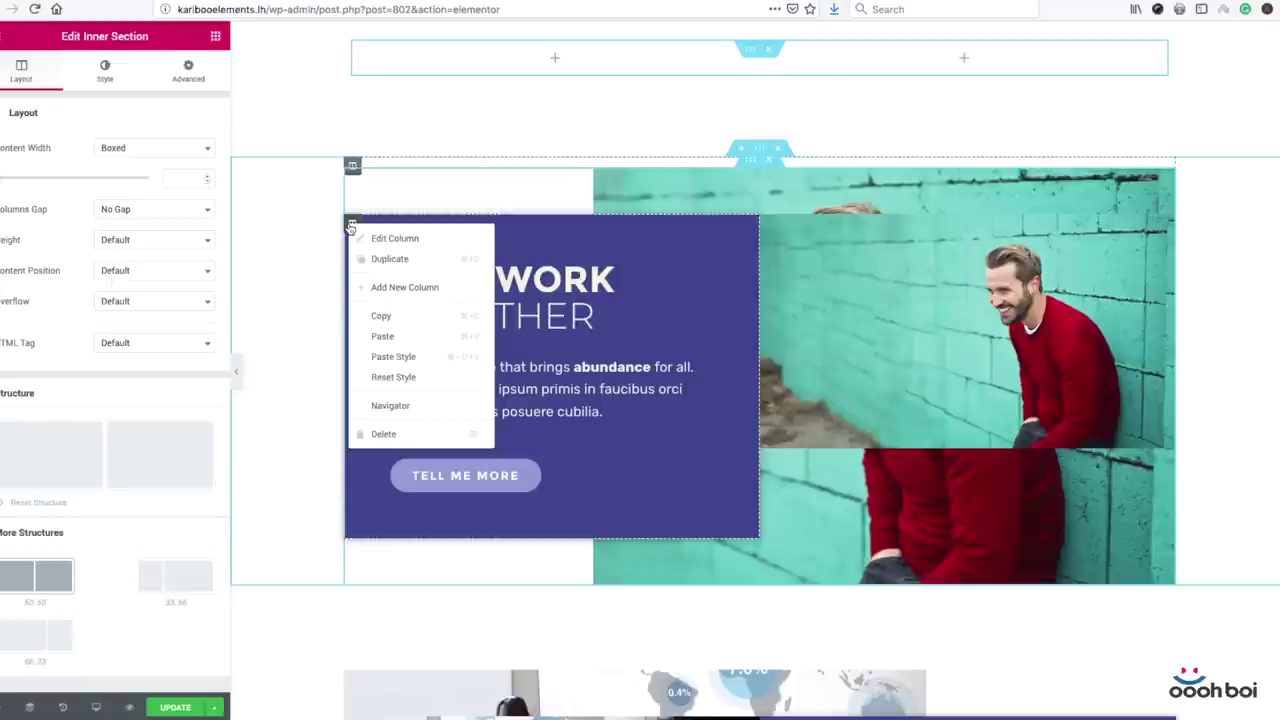
{"action": "left_click", "coordinate": [390, 316]}
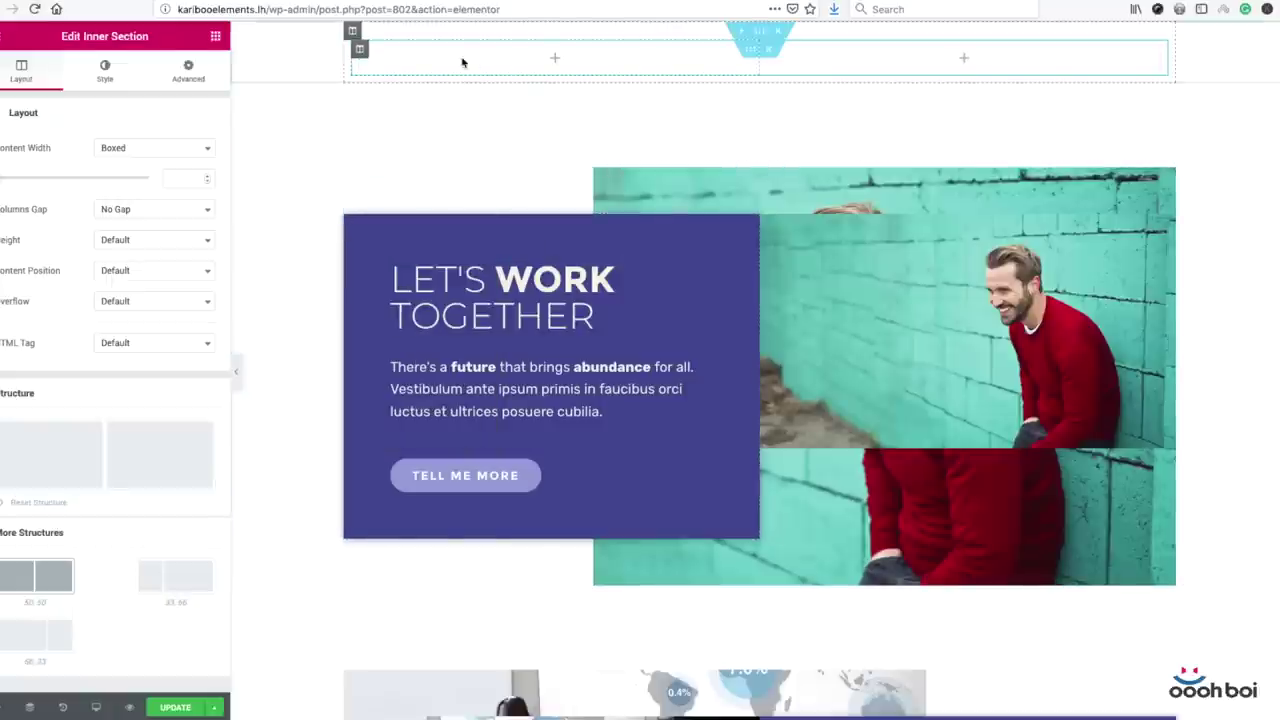
{"action": "right_click", "coordinate": [359, 50]}
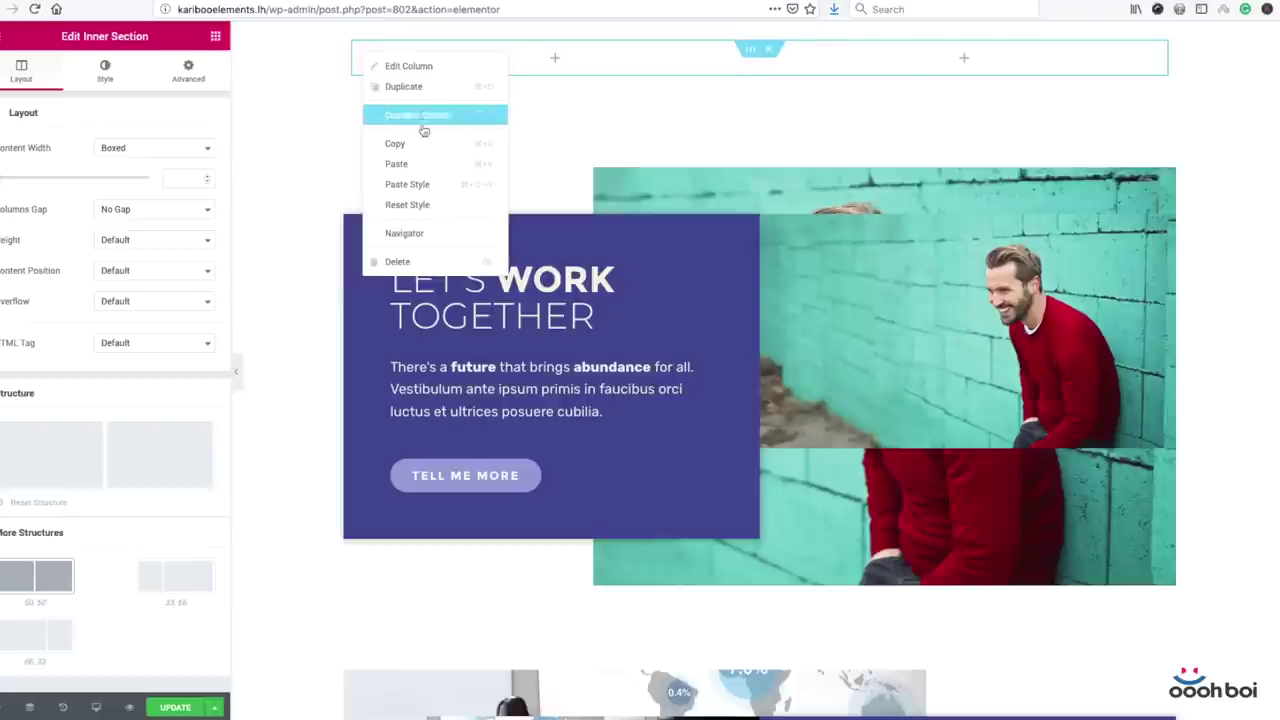
{"action": "left_click", "coordinate": [420, 167]}
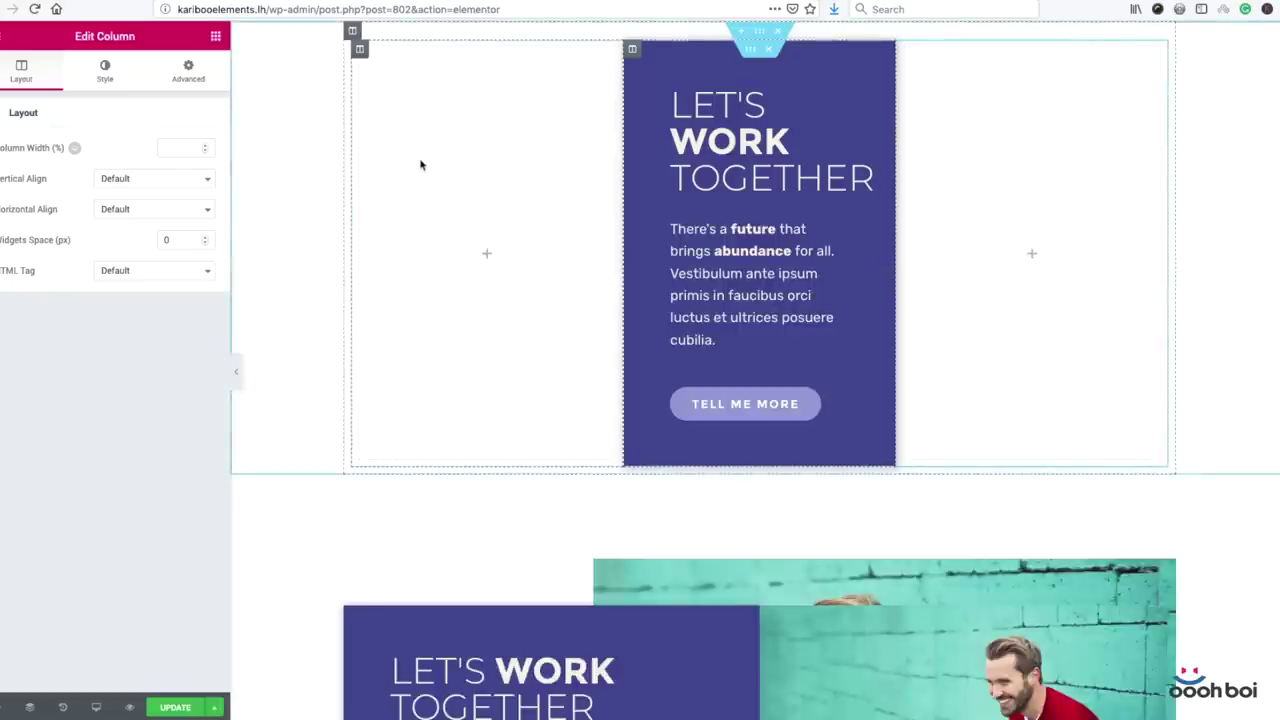
{"action": "right_click", "coordinate": [360, 49]}
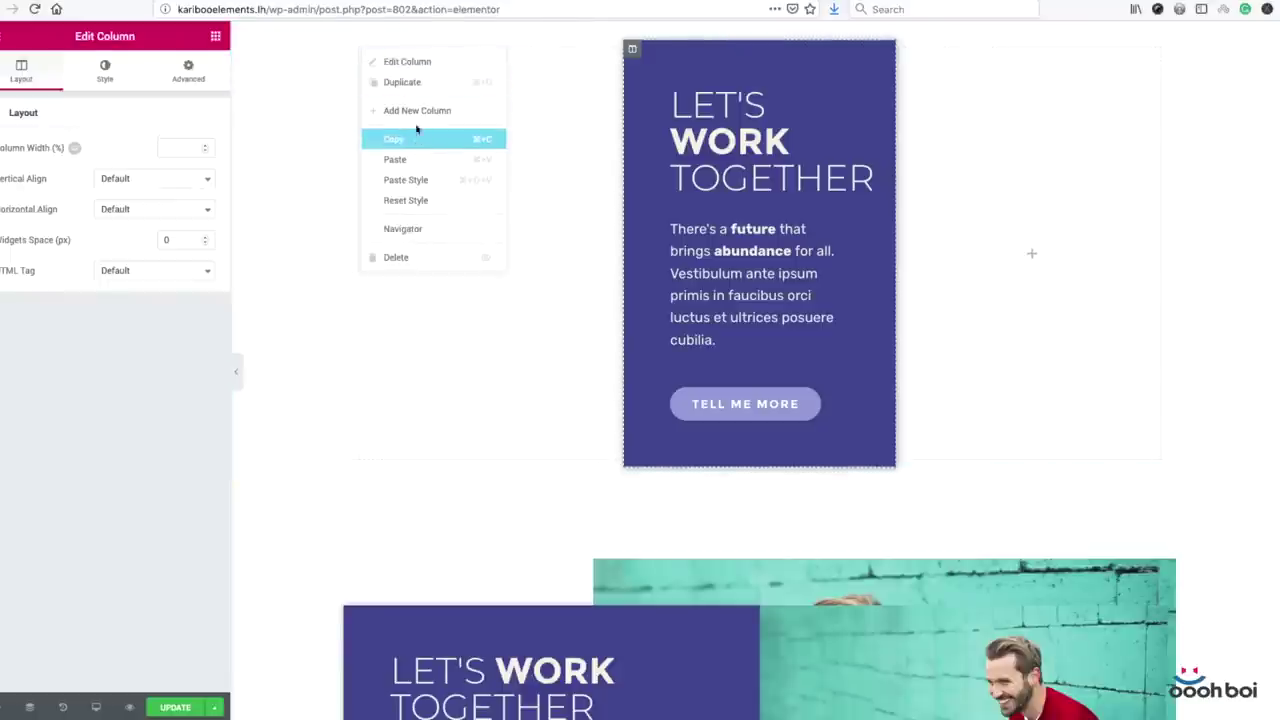
{"action": "left_click", "coordinate": [405, 263]}
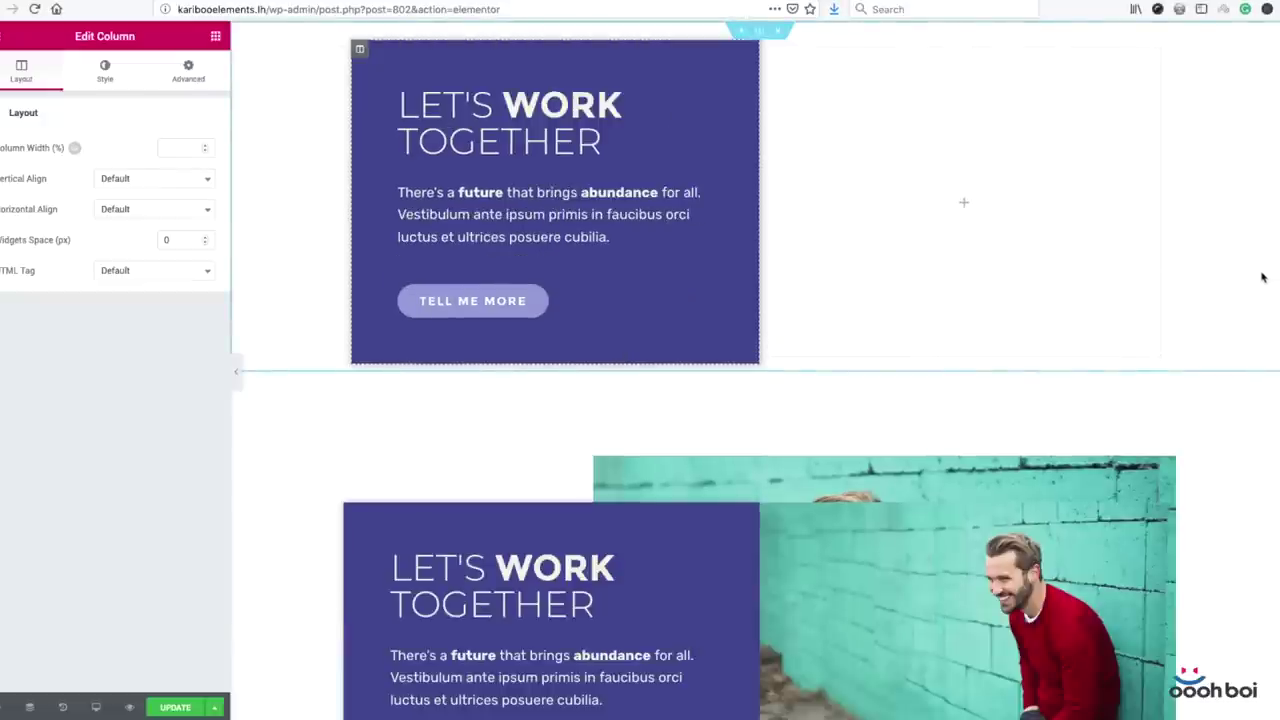
- Add an Image widget to the right column showing the mountain lake photo at Full size
{"action": "left_click", "coordinate": [215, 38]}
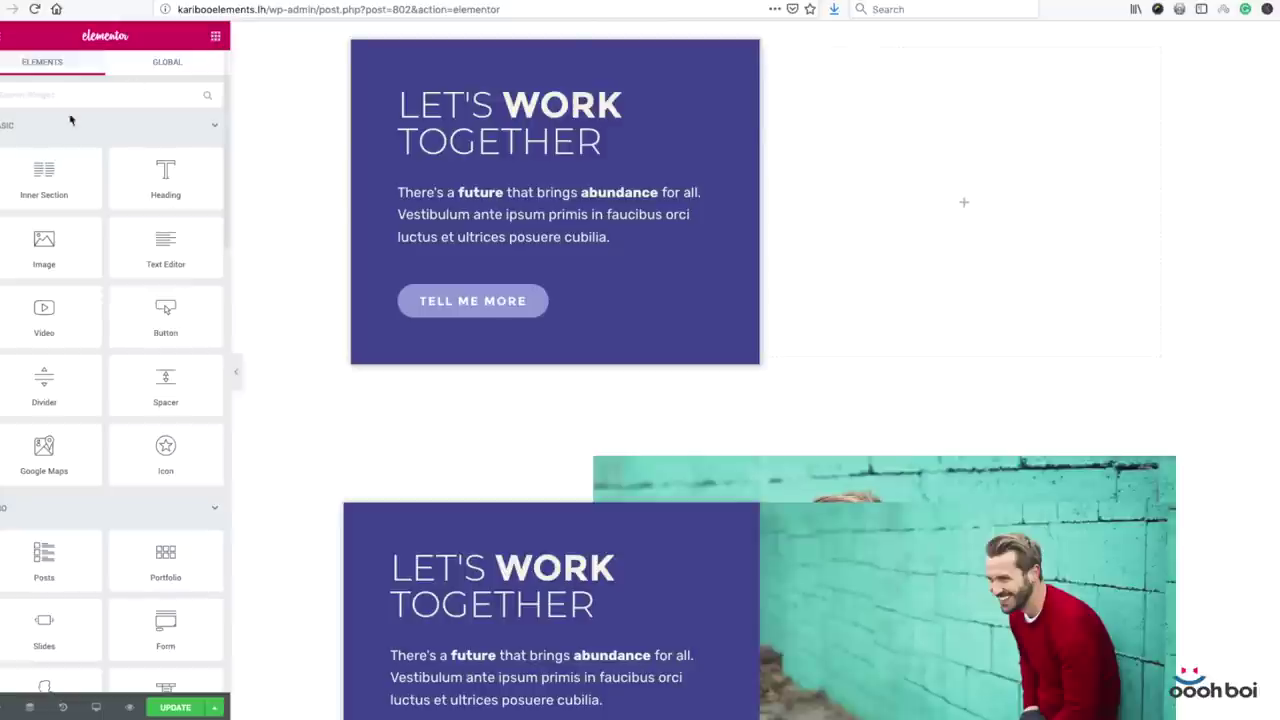
{"action": "left_click_drag", "start_coordinate": [44, 241], "coordinate": [949, 170]}
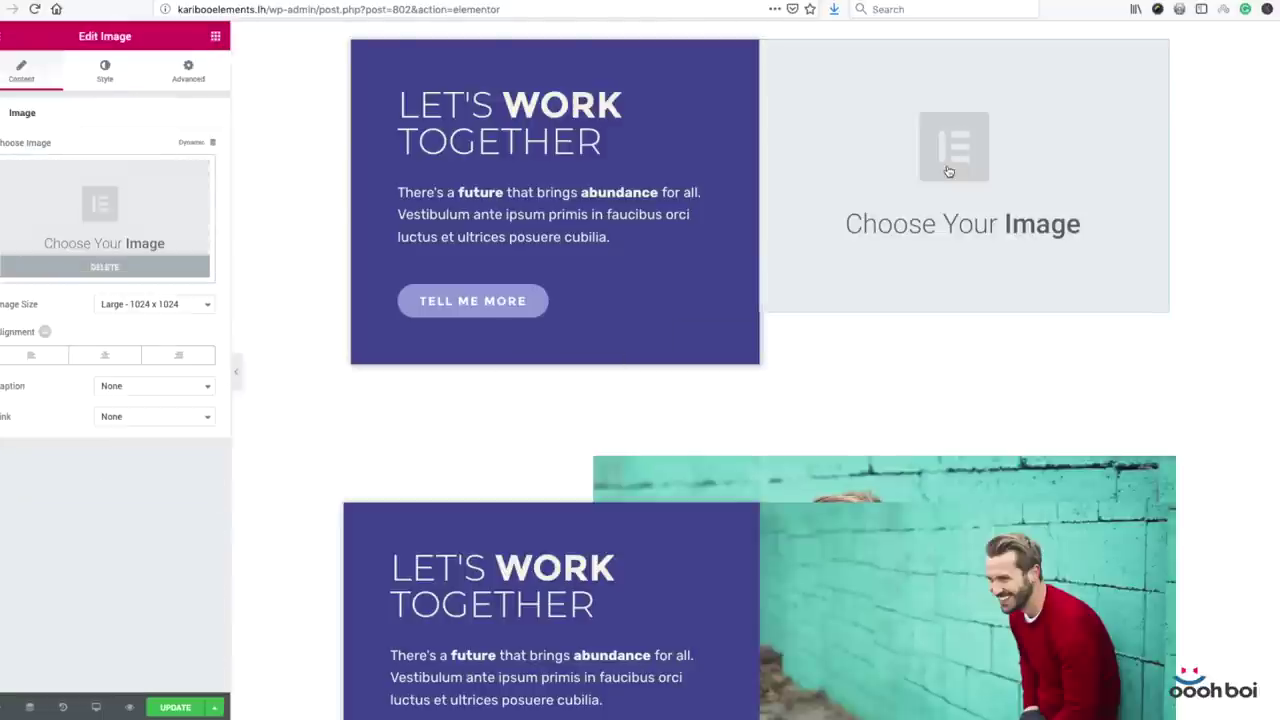
{"action": "left_click", "coordinate": [118, 200]}
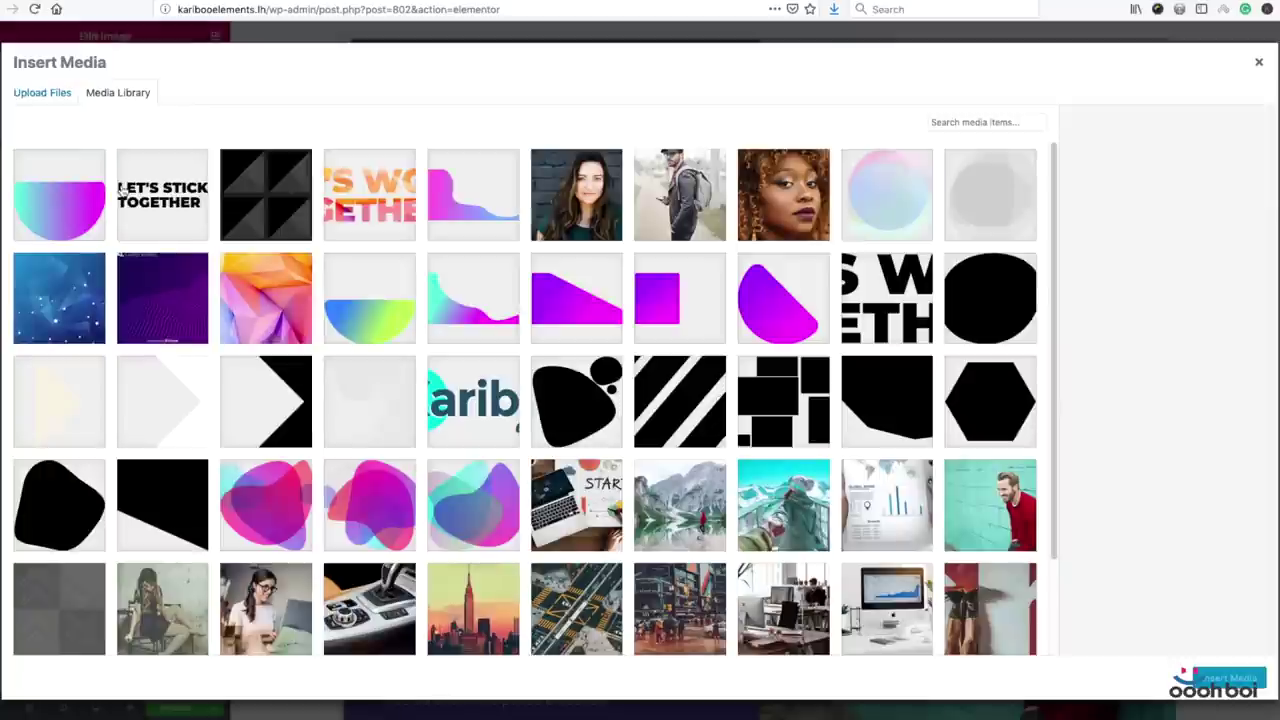
{"action": "left_click", "coordinate": [680, 510]}
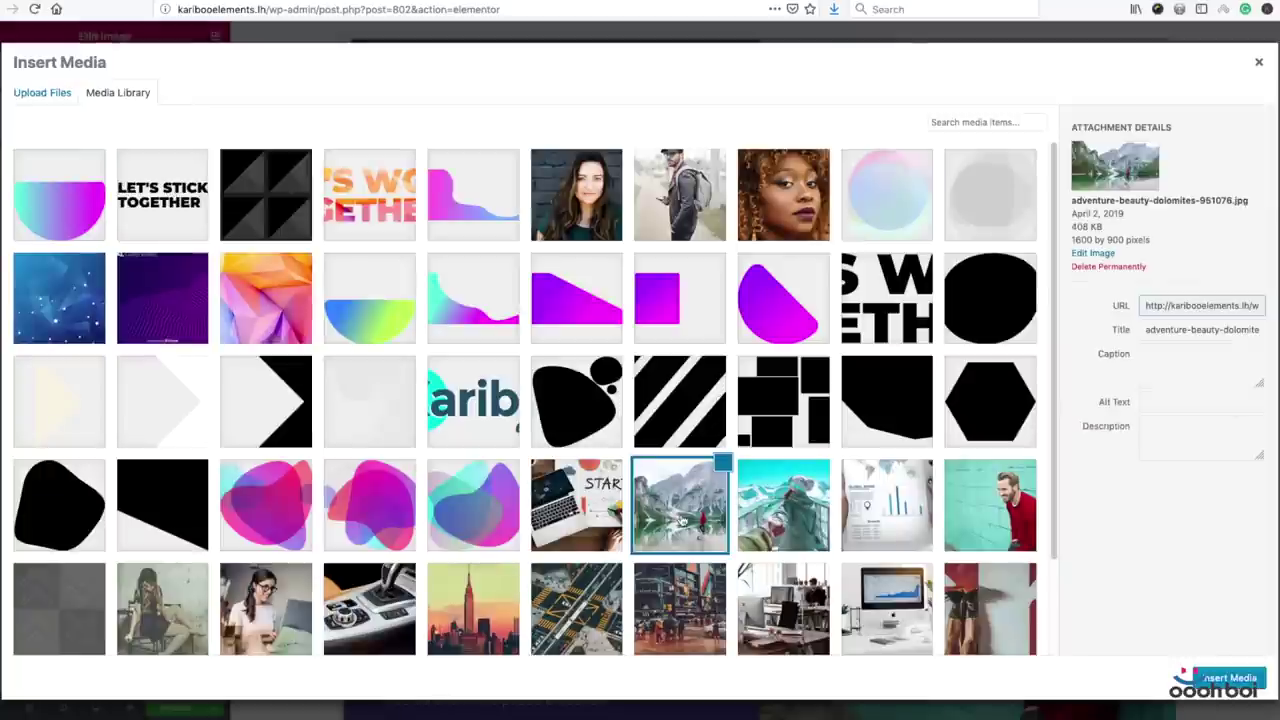
{"action": "left_click", "coordinate": [1228, 679]}
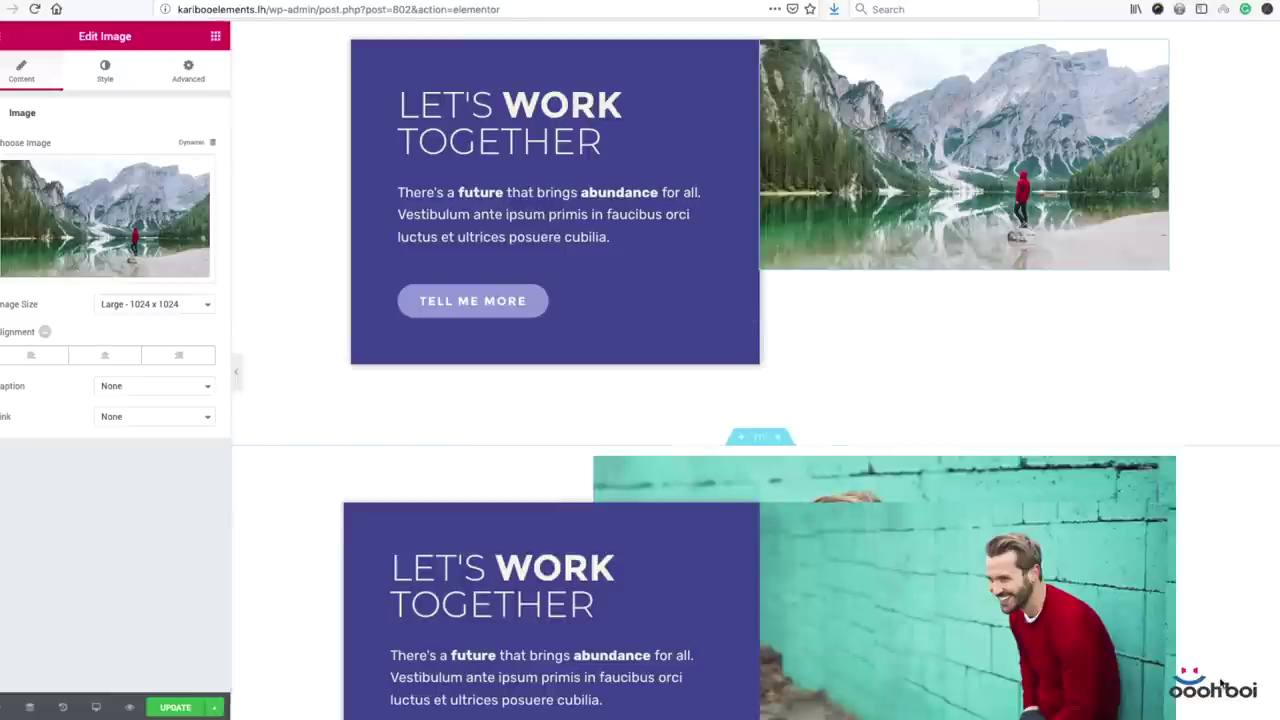
{"action": "left_click", "coordinate": [157, 302]}
{"action": "left_click", "coordinate": [155, 314]}
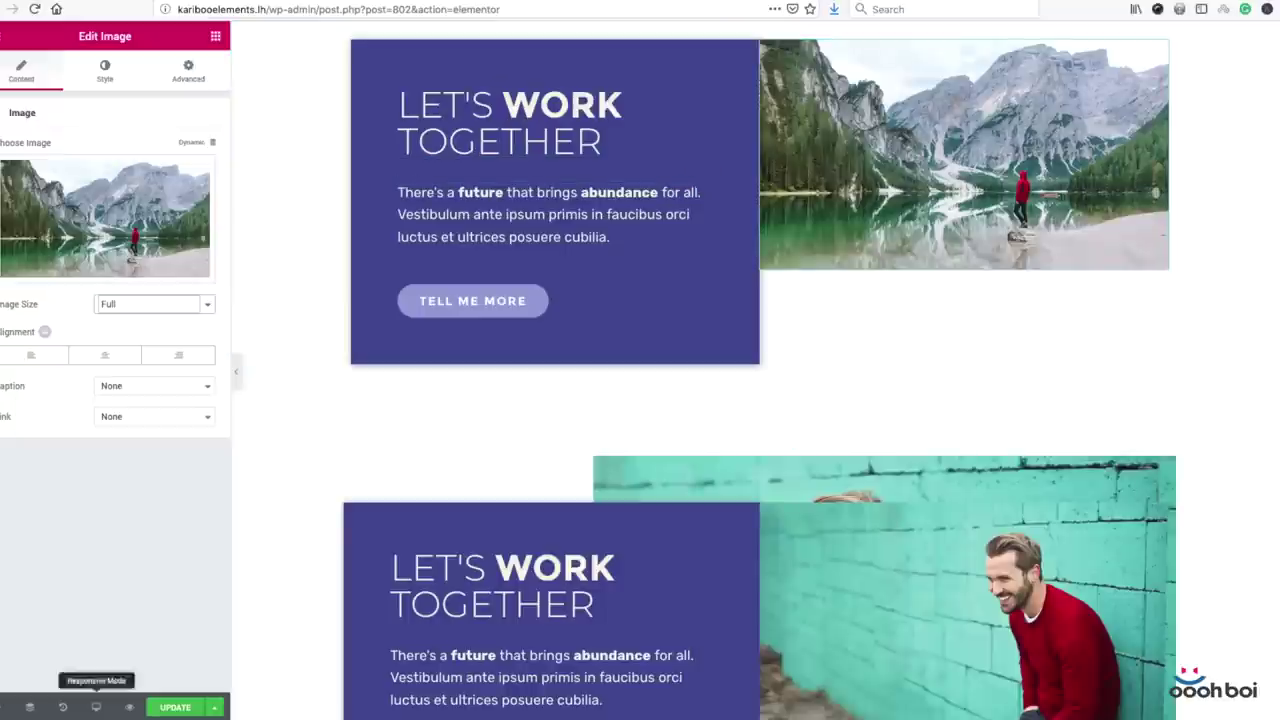
{"action": "left_click", "coordinate": [96, 707]}
{"action": "left_click", "coordinate": [103, 639]}
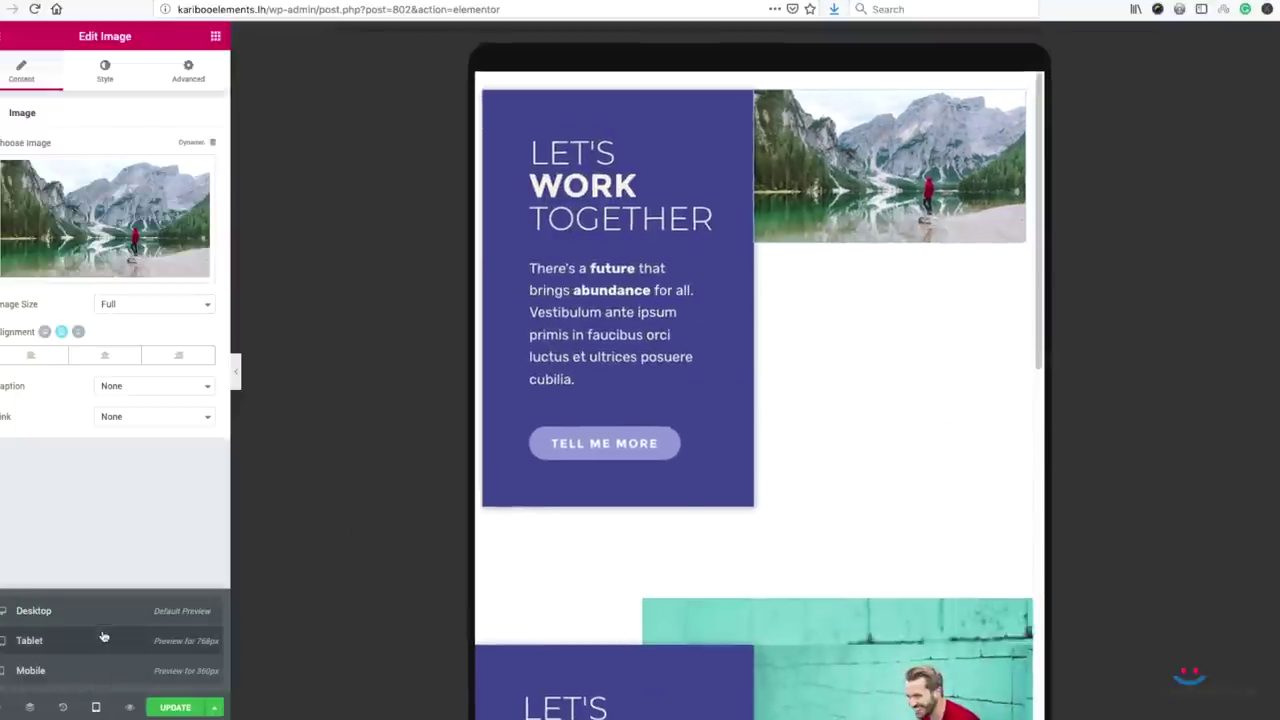
{"action": "left_click", "coordinate": [94, 612]}
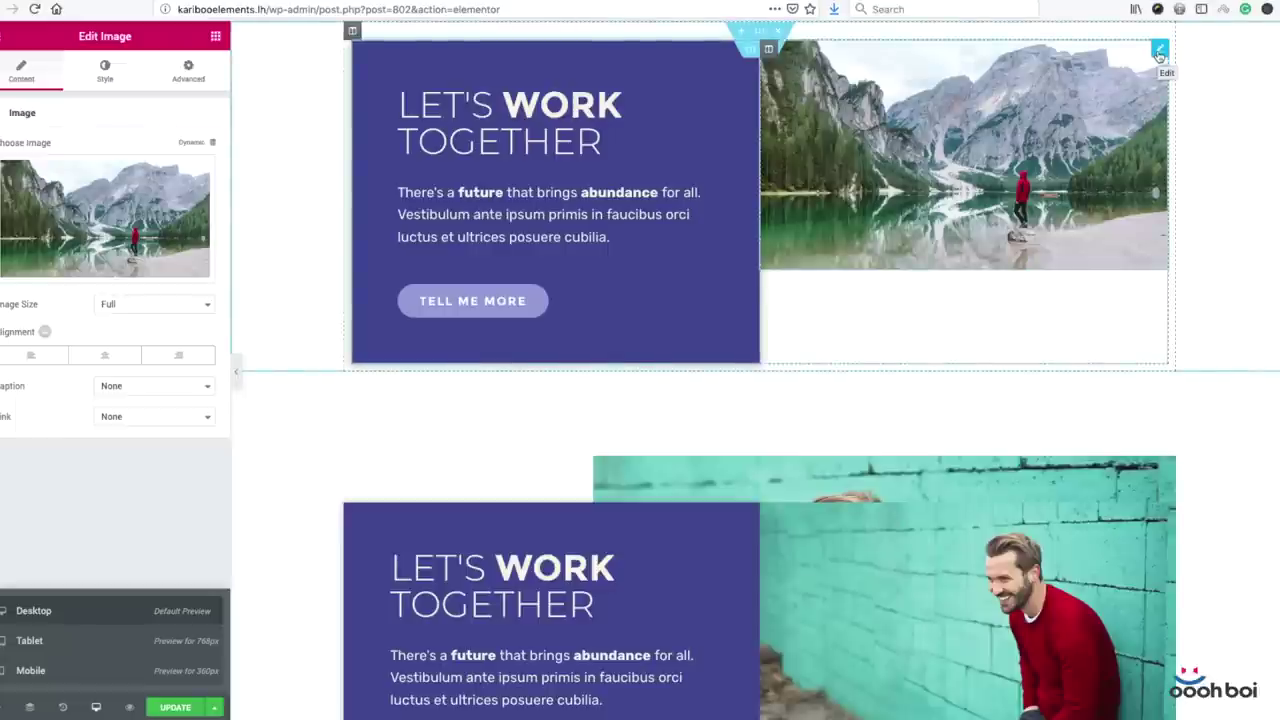
- Delete the photo widget and set the dolomites photo as the right column's classic background
{"action": "right_click", "coordinate": [1159, 55]}
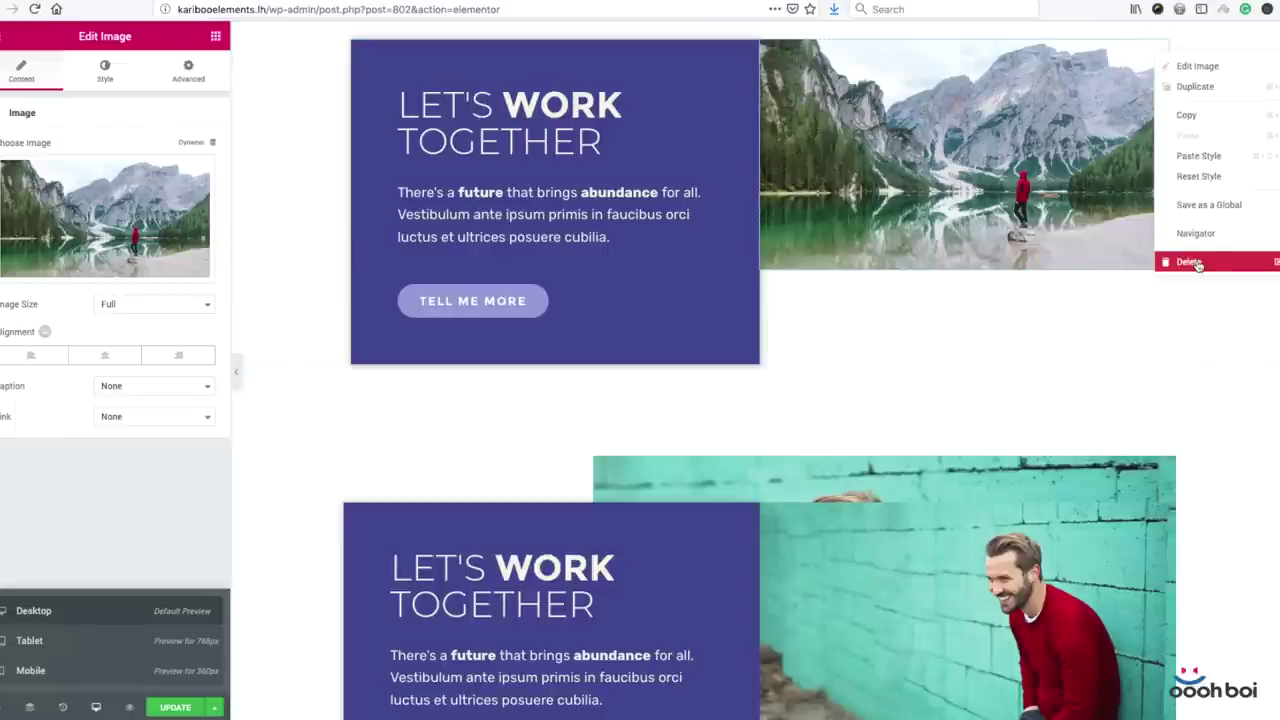
{"action": "left_click", "coordinate": [1199, 263]}
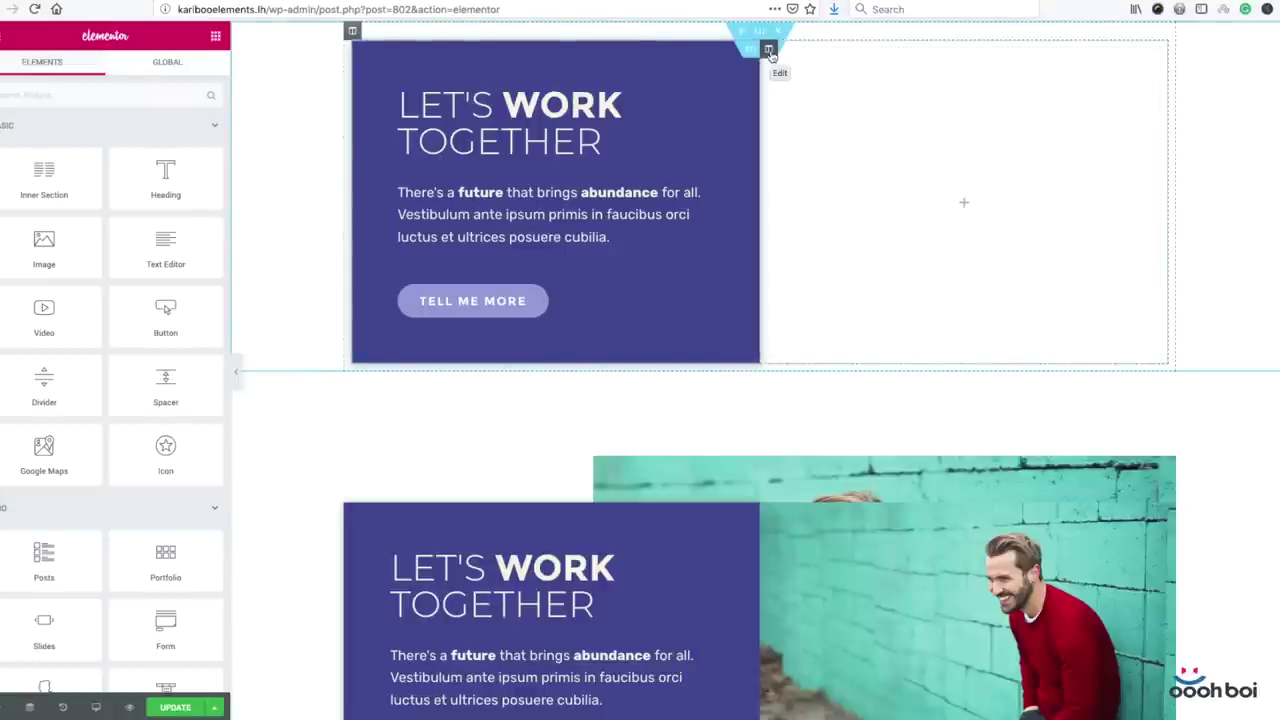
{"action": "left_click", "coordinate": [769, 51]}
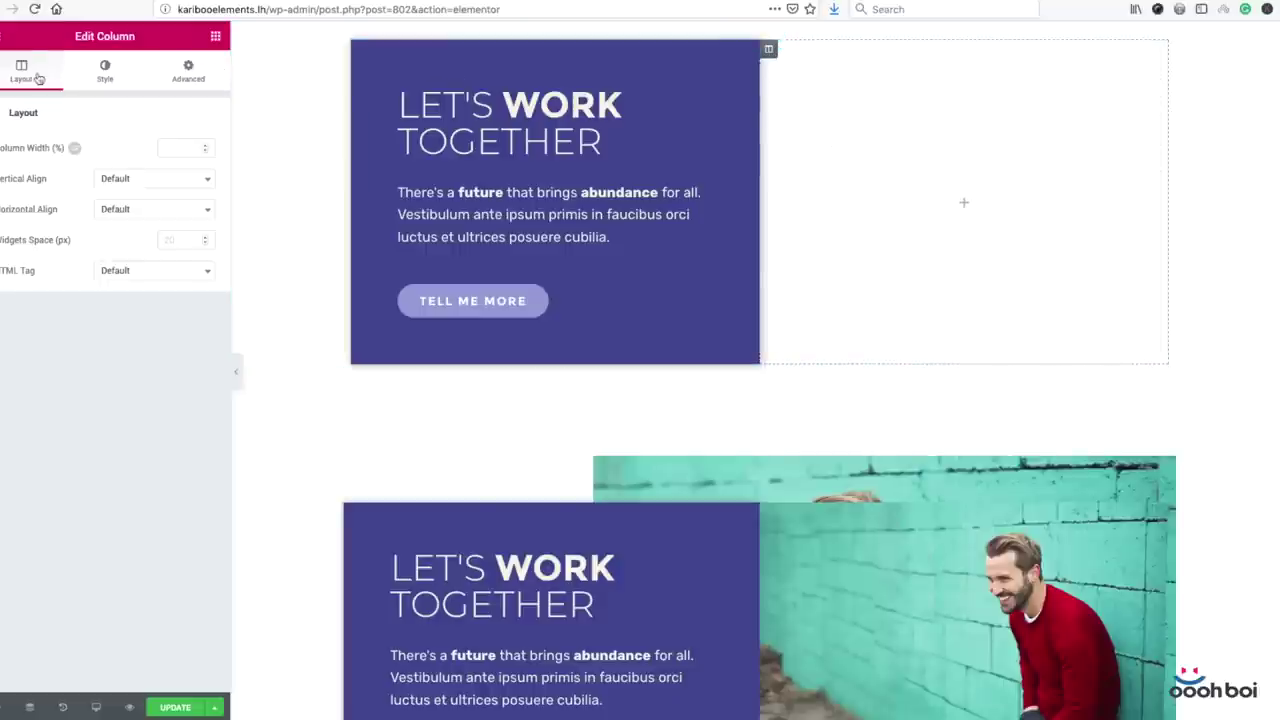
{"action": "left_click", "coordinate": [106, 71]}
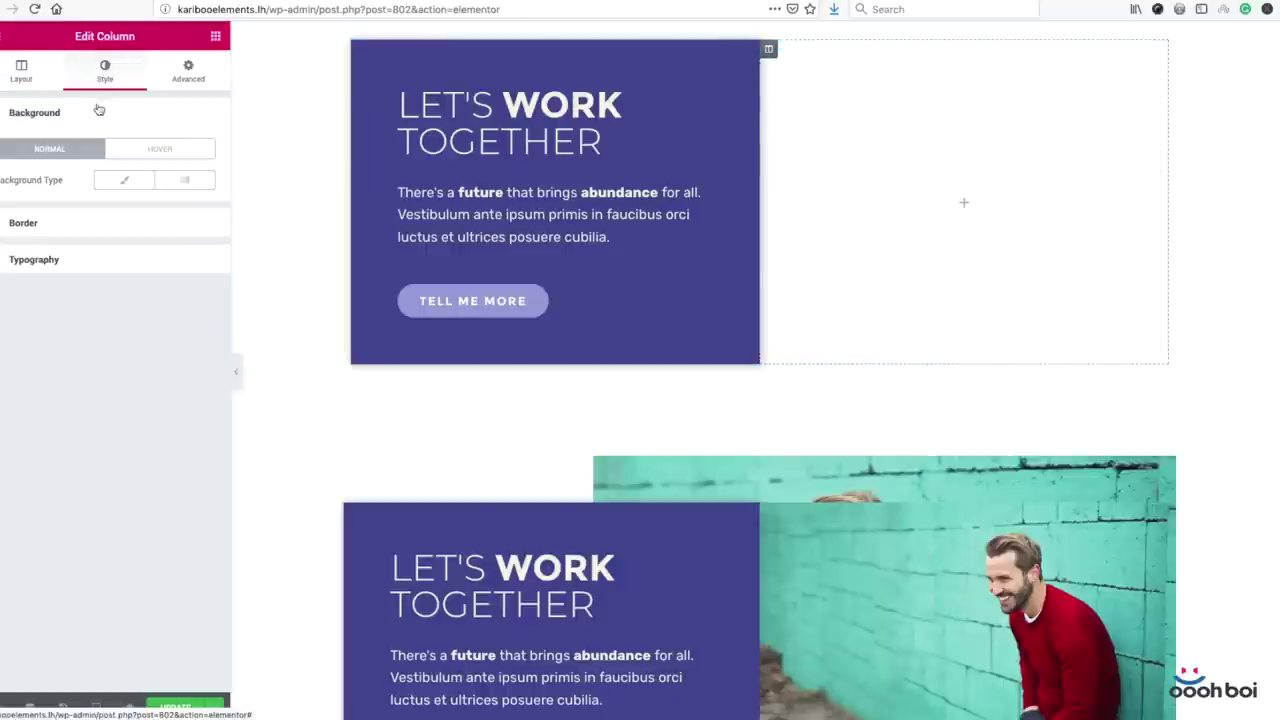
{"action": "left_click", "coordinate": [118, 183]}
{"action": "left_click", "coordinate": [117, 272]}
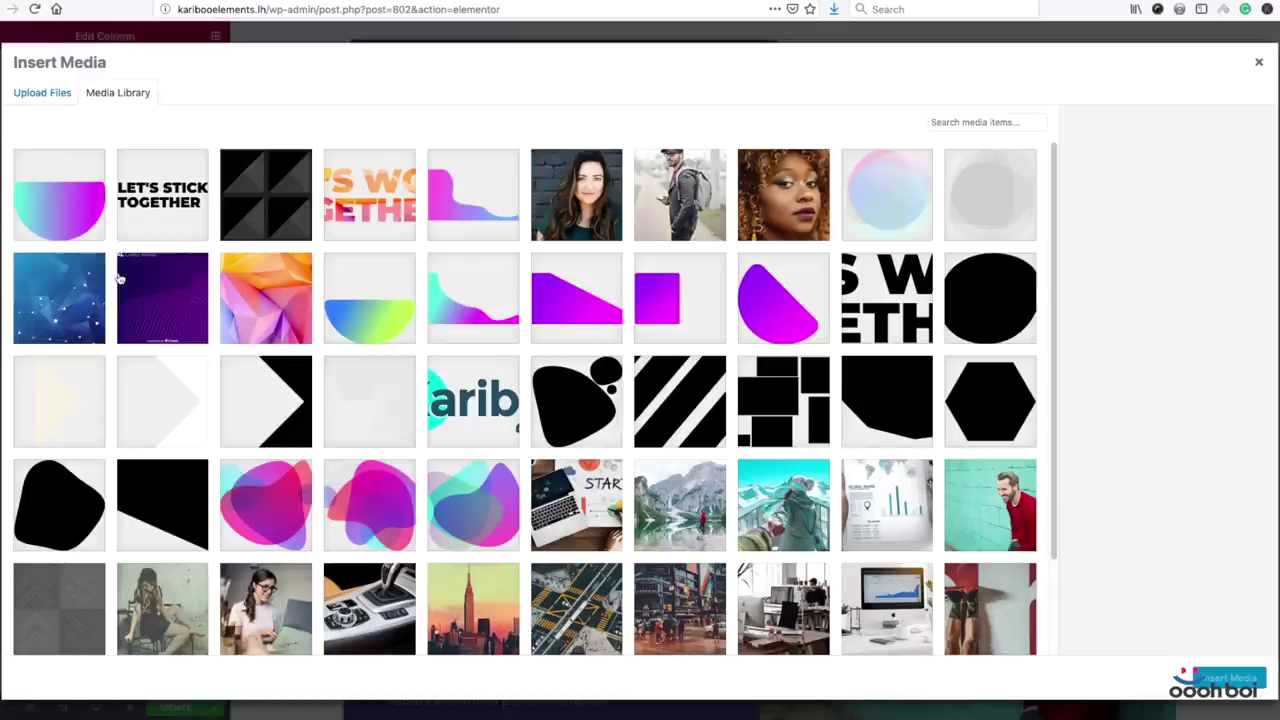
{"action": "left_click", "coordinate": [703, 536]}
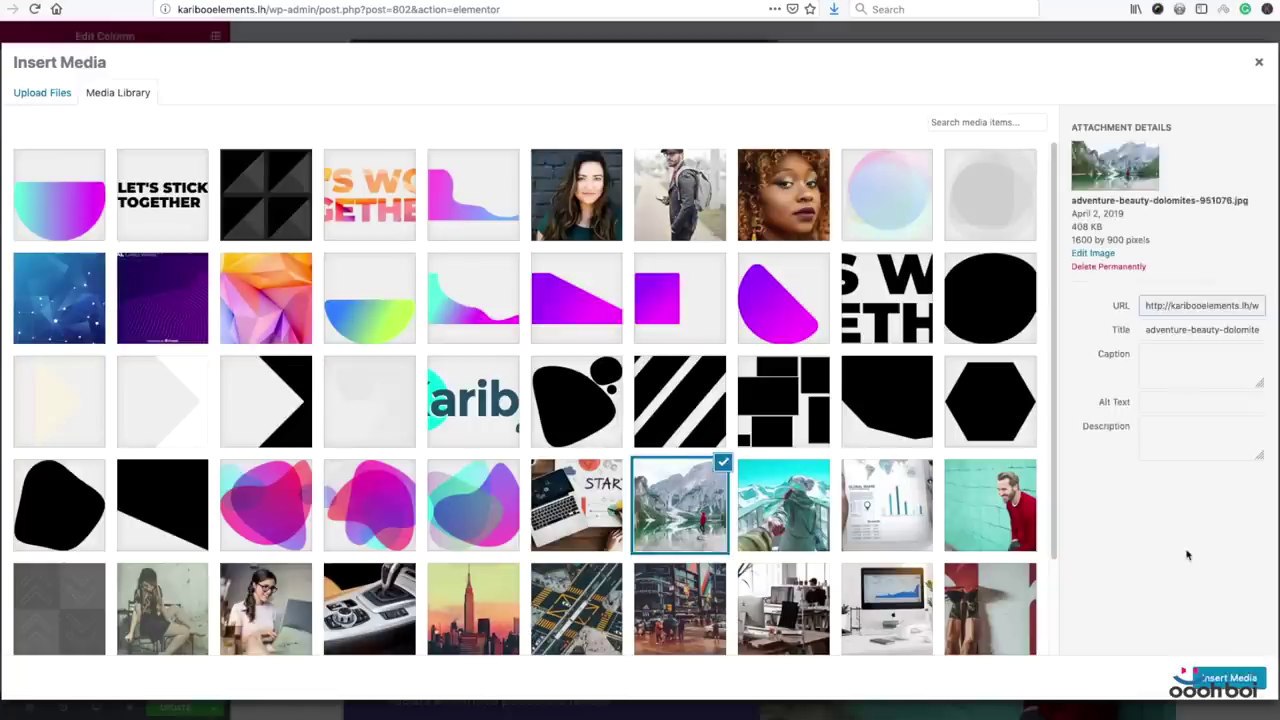
{"action": "left_click", "coordinate": [1236, 679]}
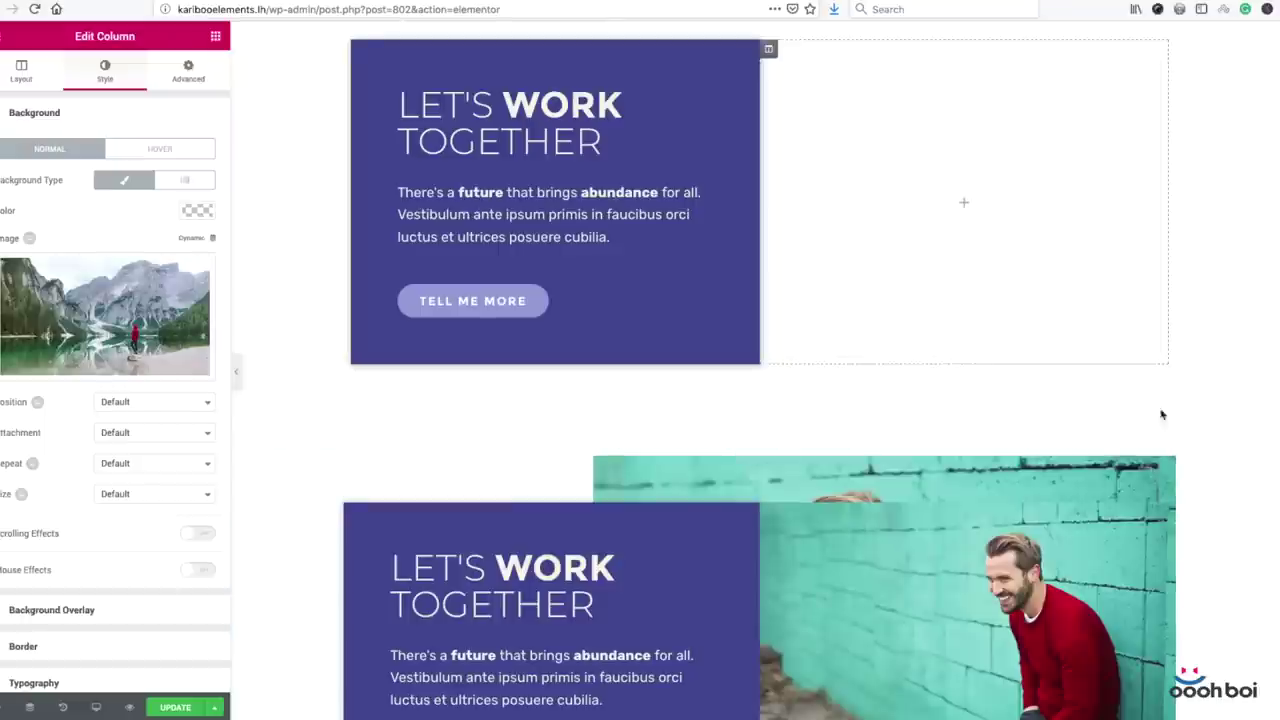
- Set the column background to Top Right position, No-repeat, and Cover size
{"action": "left_click", "coordinate": [137, 402]}
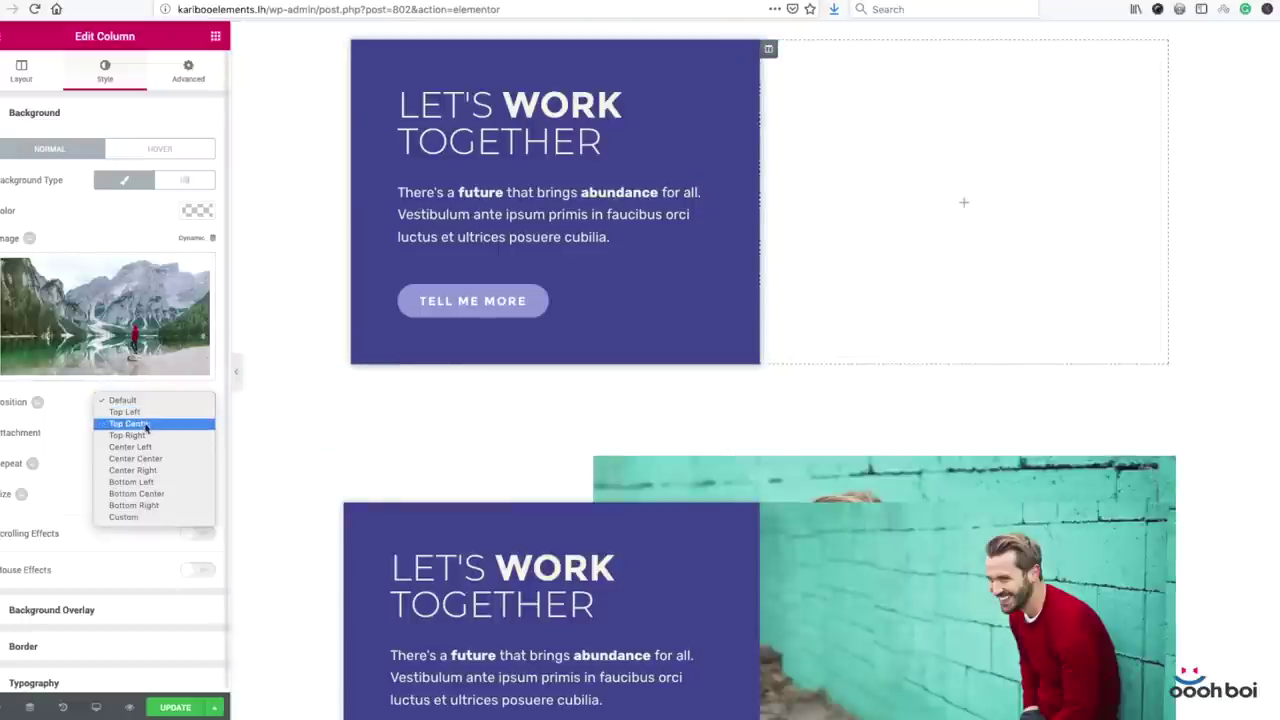
{"action": "left_click", "coordinate": [149, 437]}
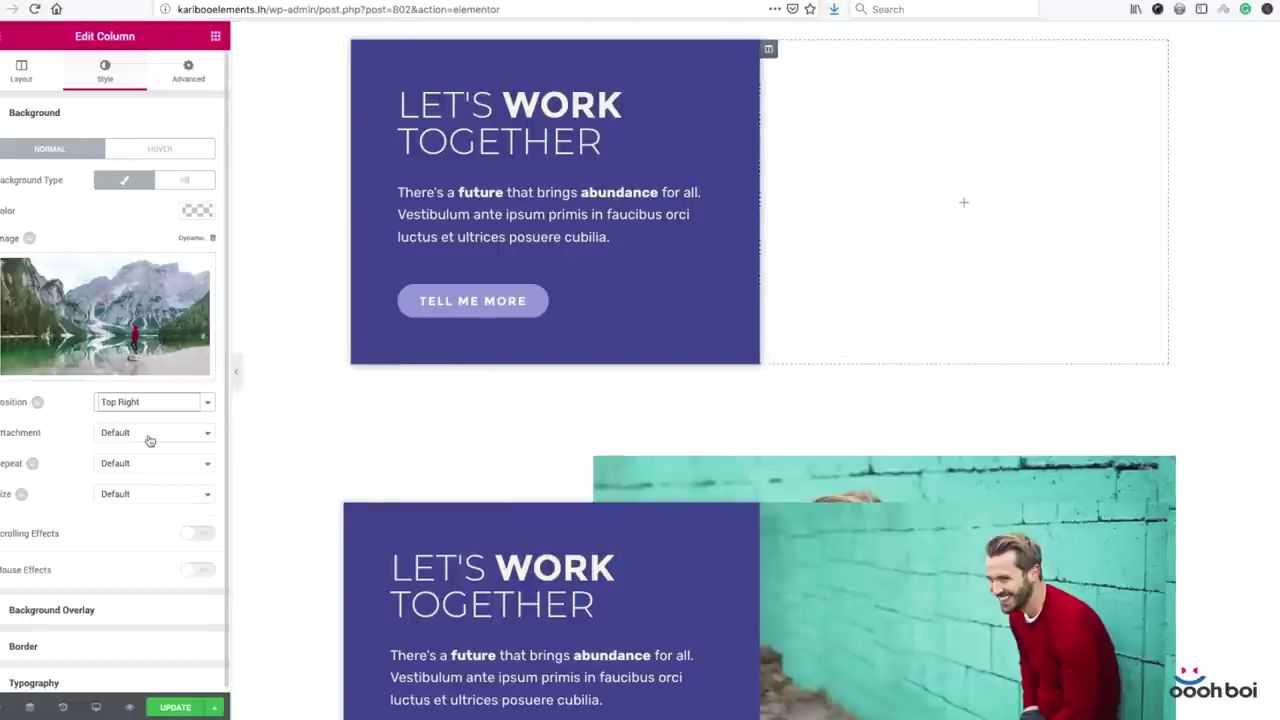
{"action": "left_click", "coordinate": [136, 465]}
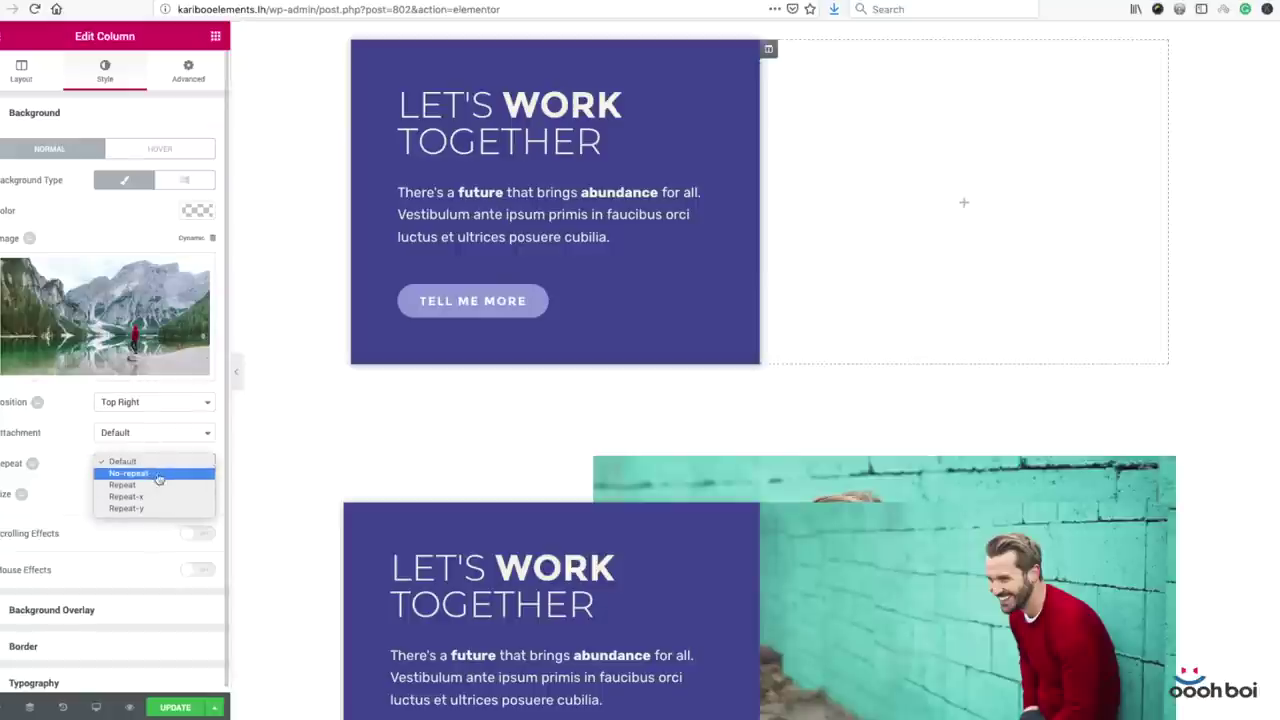
{"action": "left_click", "coordinate": [159, 474]}
{"action": "left_click", "coordinate": [145, 493]}
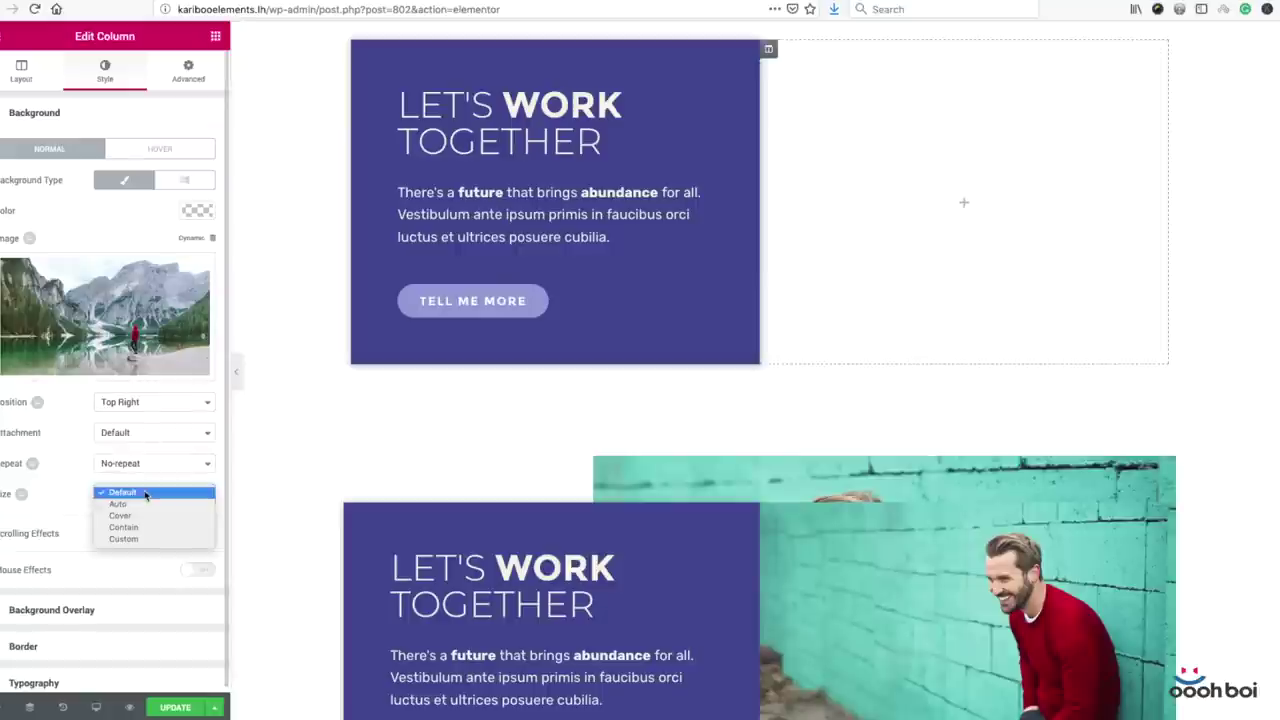
{"action": "left_click", "coordinate": [146, 516]}
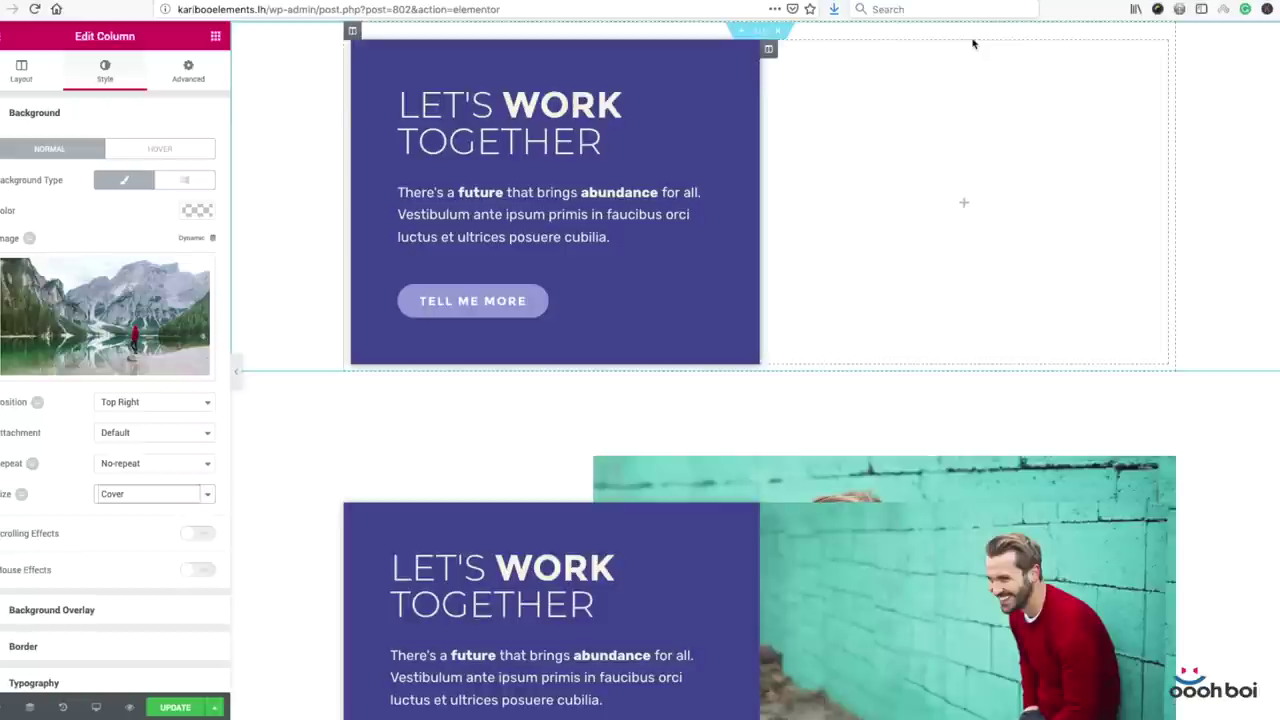
{"action": "left_click", "coordinate": [215, 37]}
- Add a Spacer to the right column and check the layout in Tablet preview before returning to Desktop
{"action": "left_click_drag", "start_coordinate": [166, 383], "coordinate": [886, 200]}
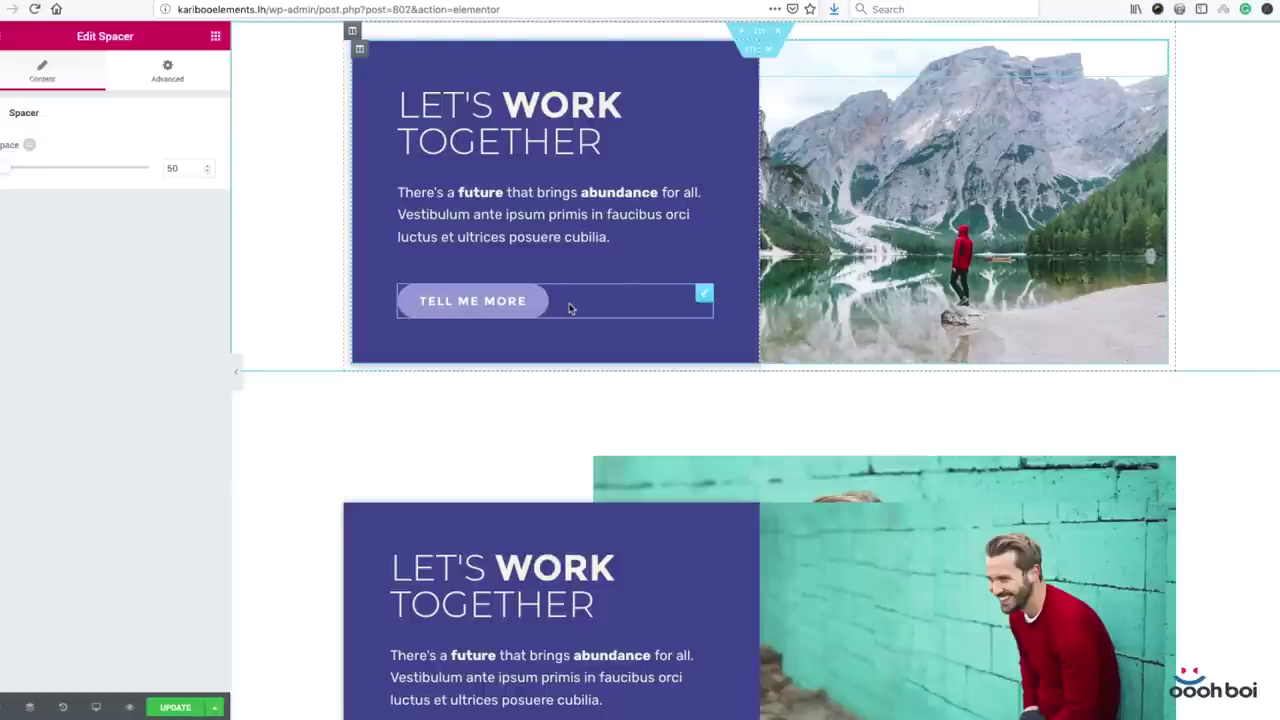
{"action": "left_click", "coordinate": [96, 707]}
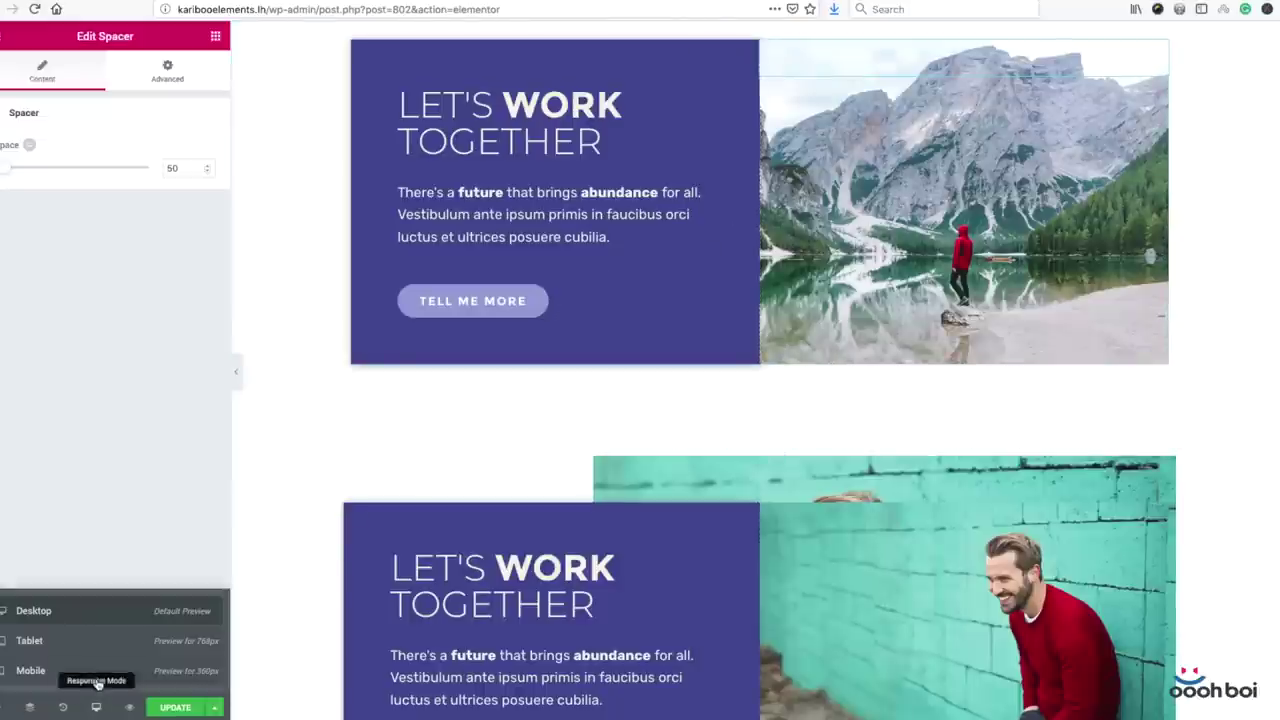
{"action": "left_click", "coordinate": [95, 646]}
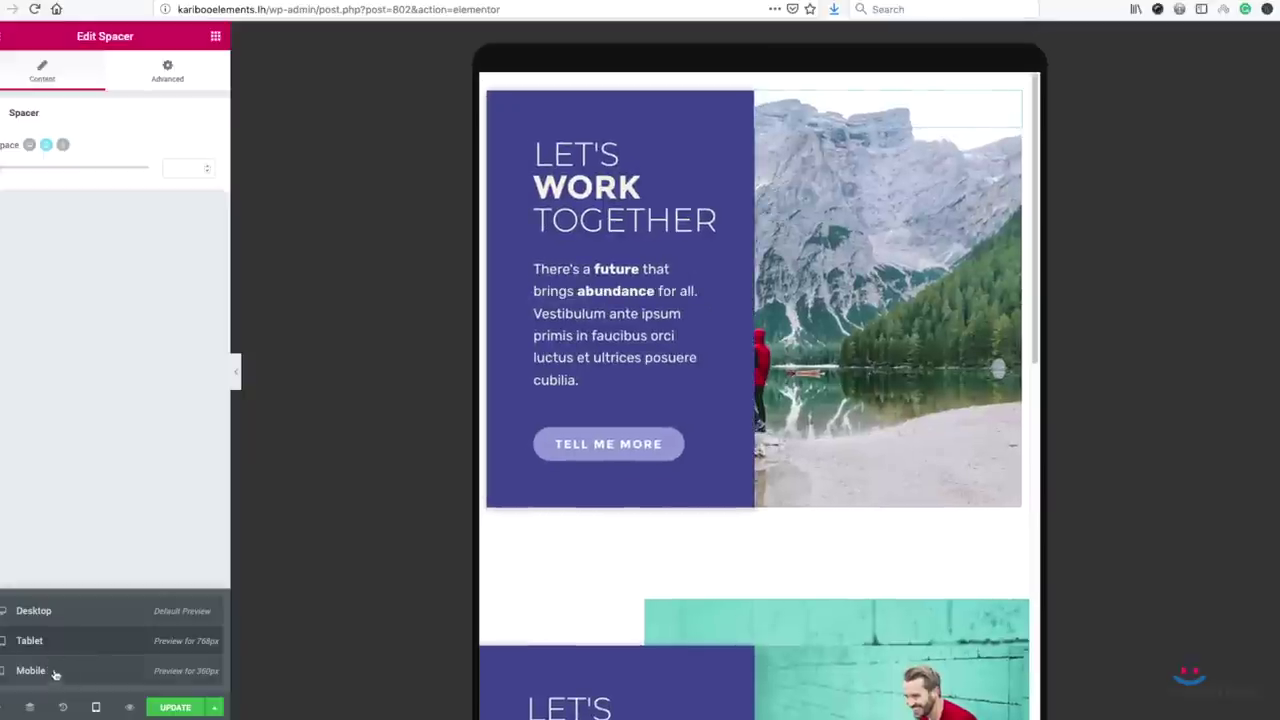
{"action": "left_click", "coordinate": [95, 613]}
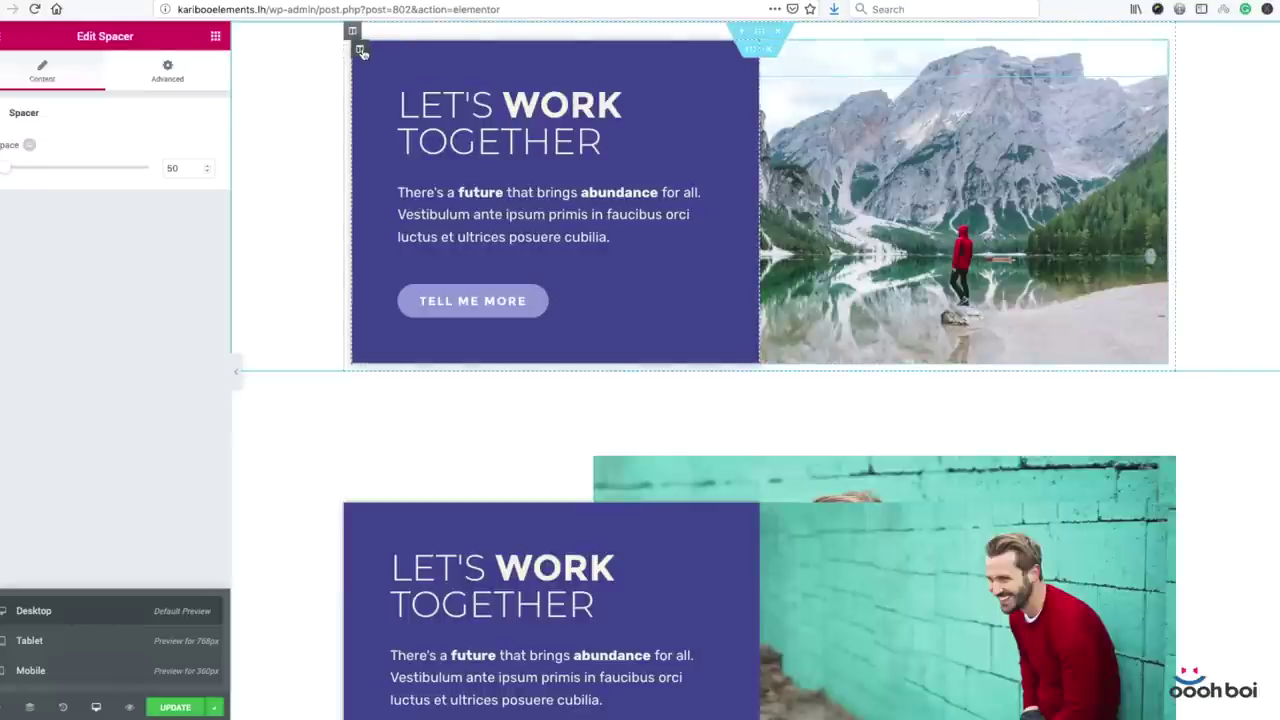
{"action": "left_click", "coordinate": [362, 50]}
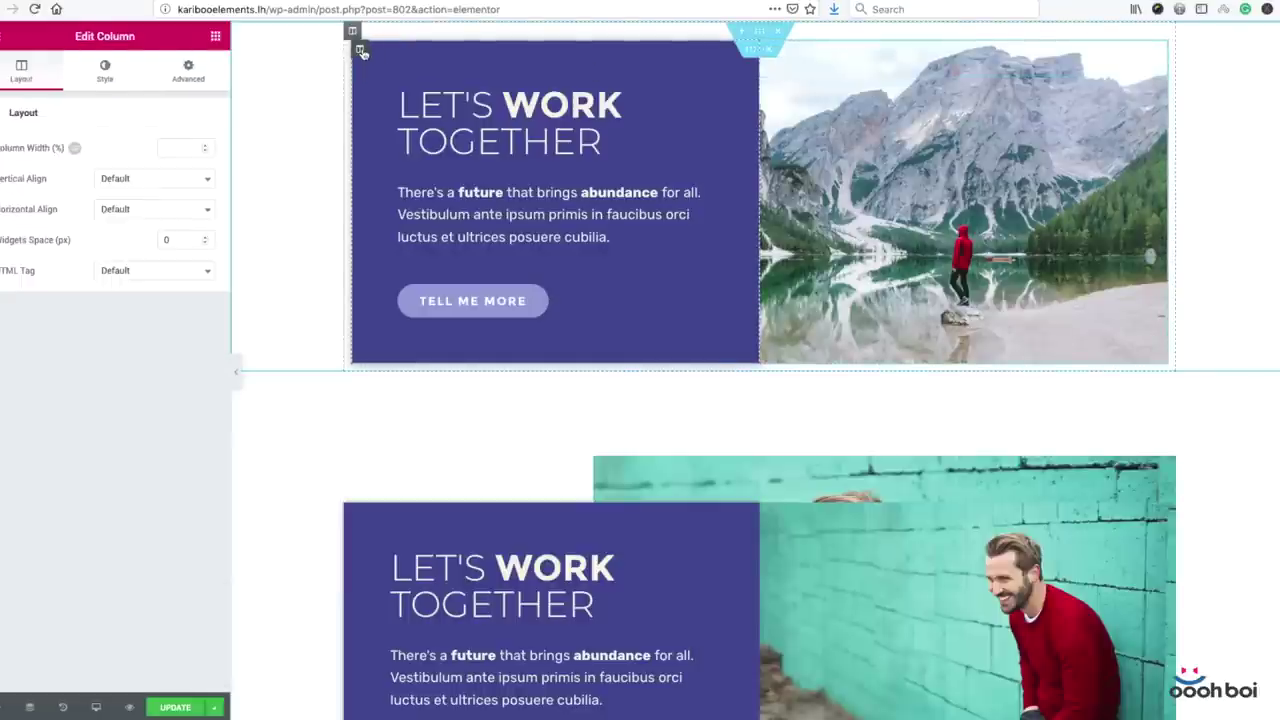
- Unlink the purple column's margins and set the top and bottom margins to 50 px
{"action": "left_click", "coordinate": [186, 74]}
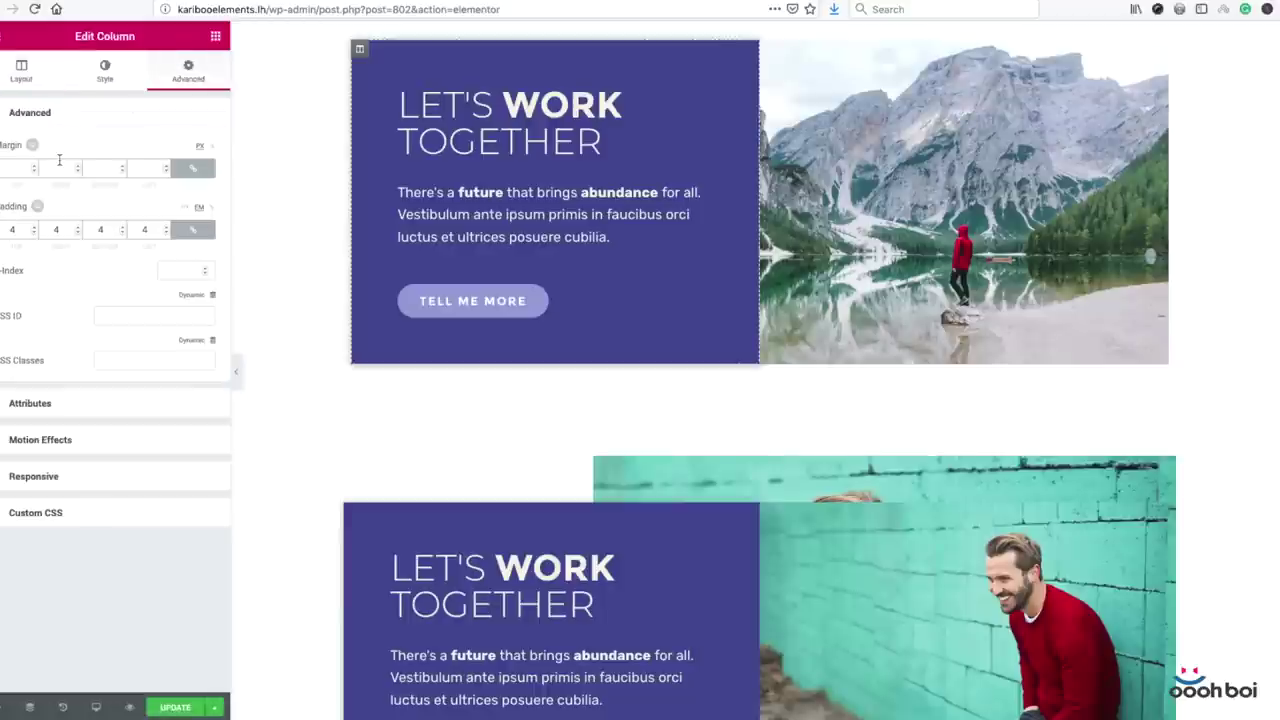
{"action": "left_click", "coordinate": [193, 168]}
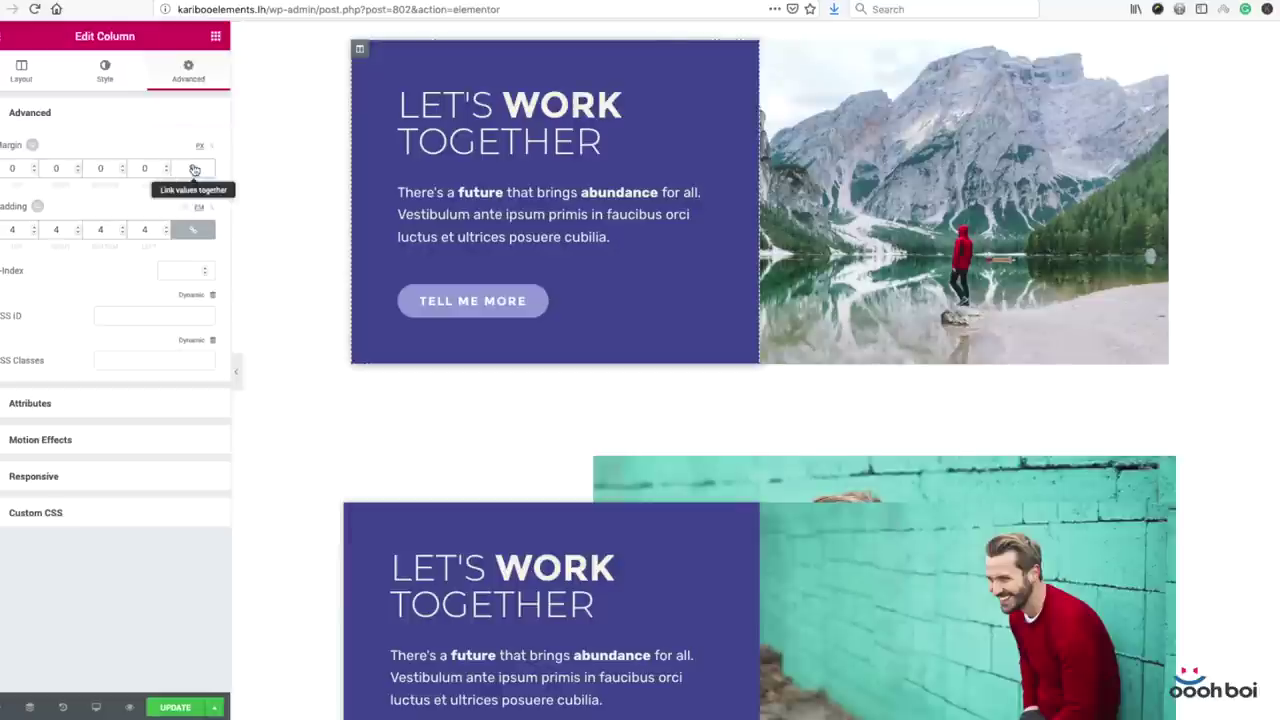
{"action": "double_click", "coordinate": [23, 168]}
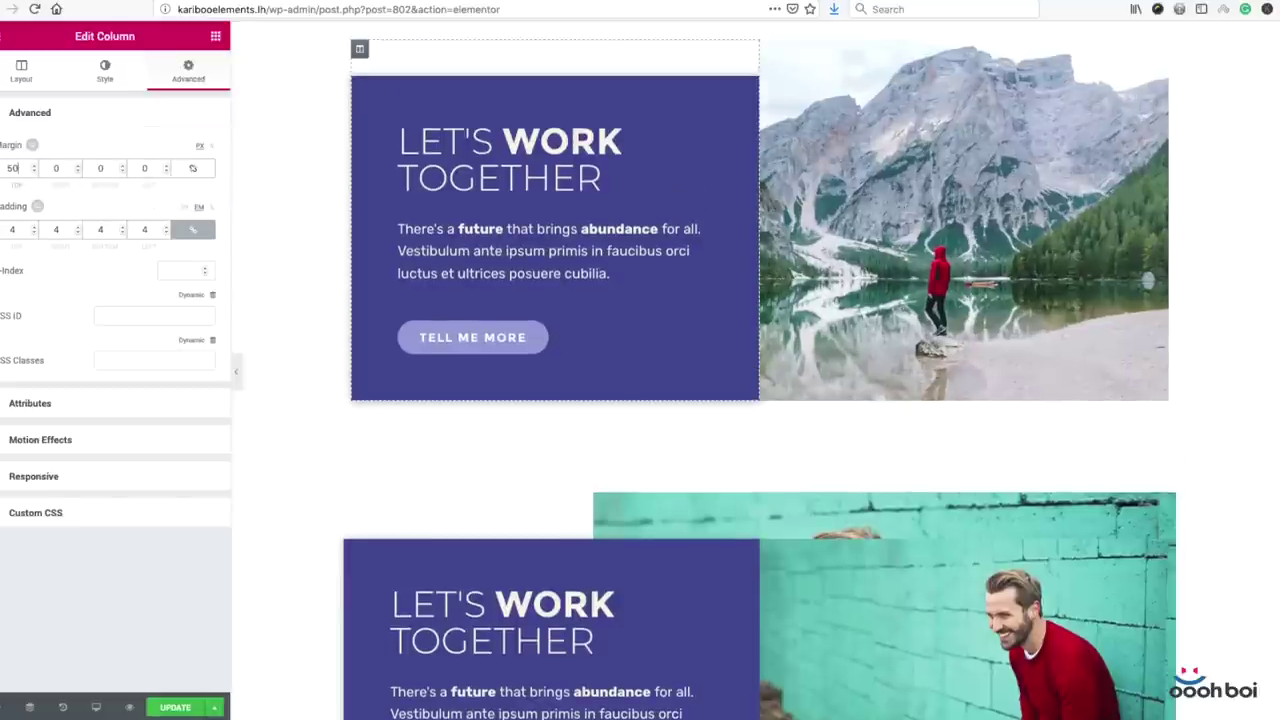
{"action": "double_click", "coordinate": [102, 168]}
{"action": "type", "text": "50"}
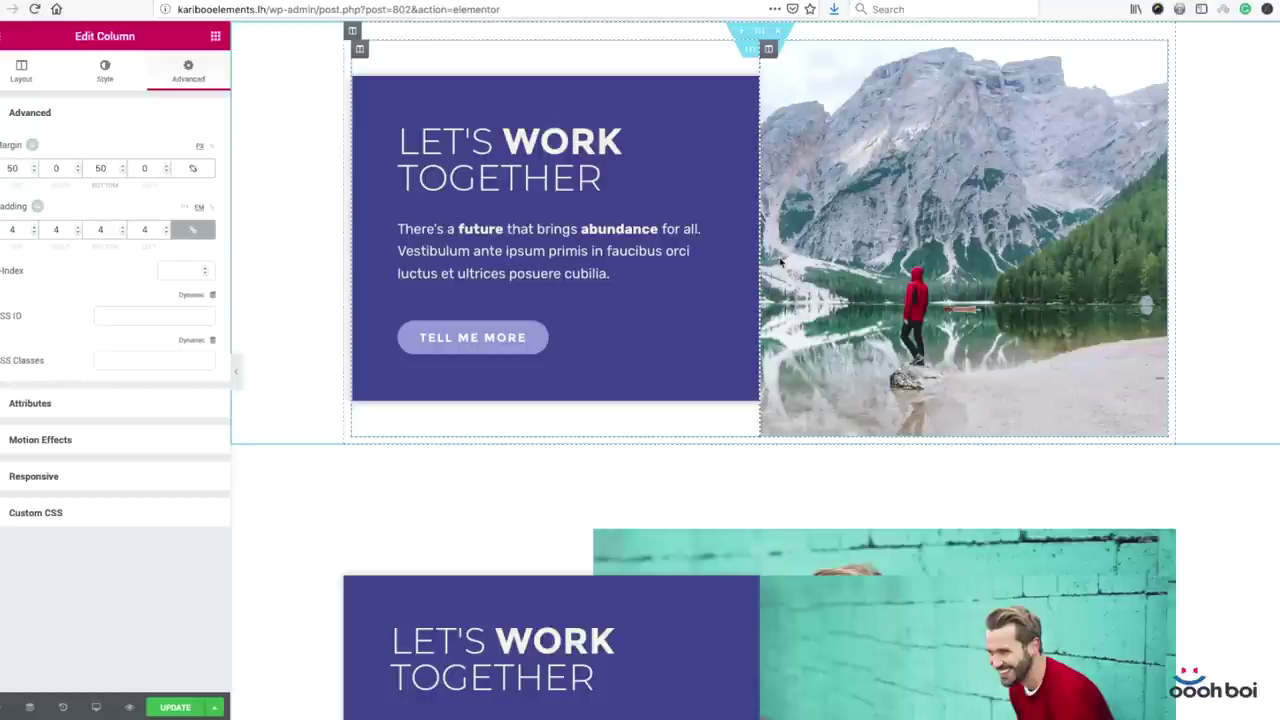
- Set the purple column's right margin to -50 and its left margin to 50
{"action": "left_click", "coordinate": [56, 168]}
{"action": "type", "text": "50"}
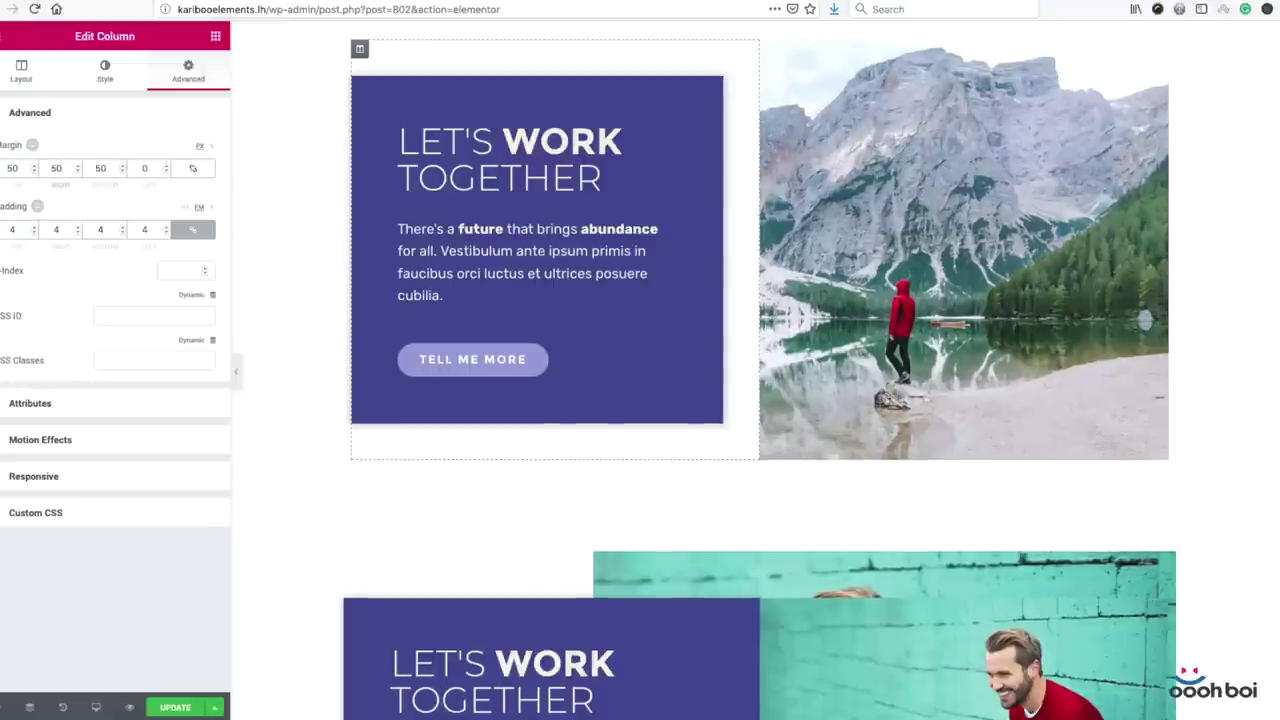
{"action": "left_click", "coordinate": [52, 168]}
{"action": "type", "text": "-"}
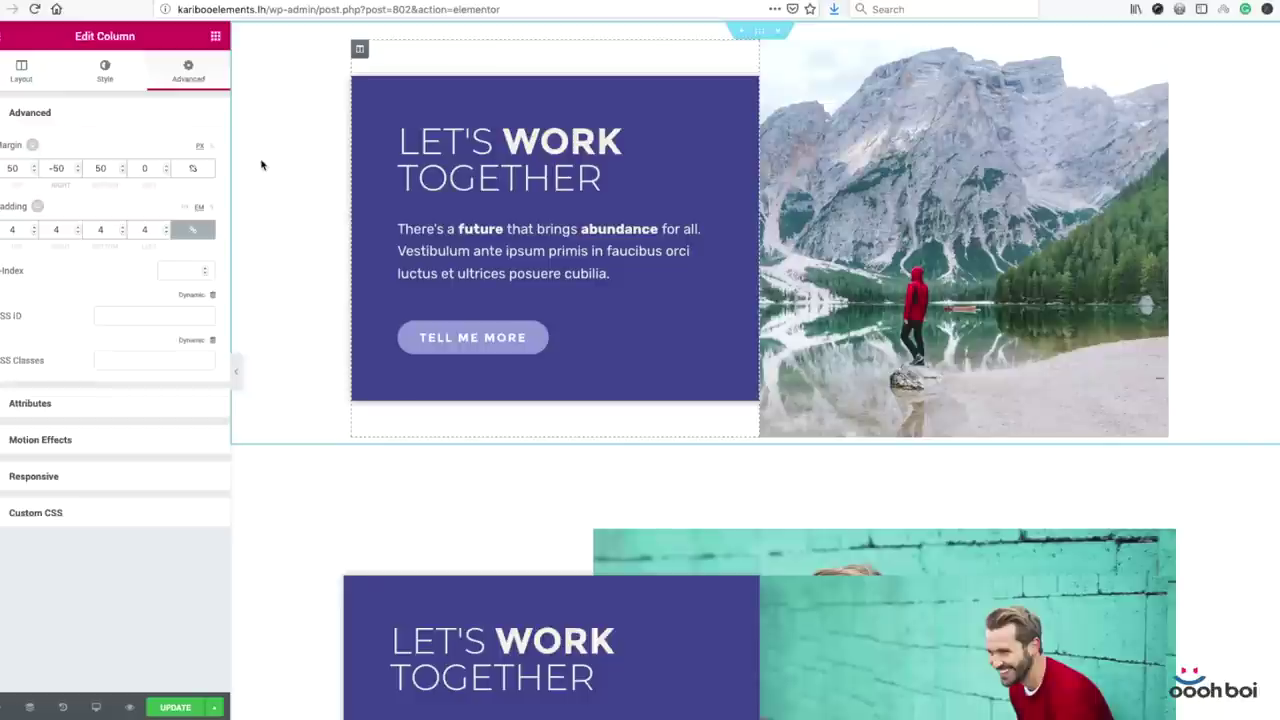
{"action": "left_click", "coordinate": [146, 168]}
{"action": "type", "text": "50"}
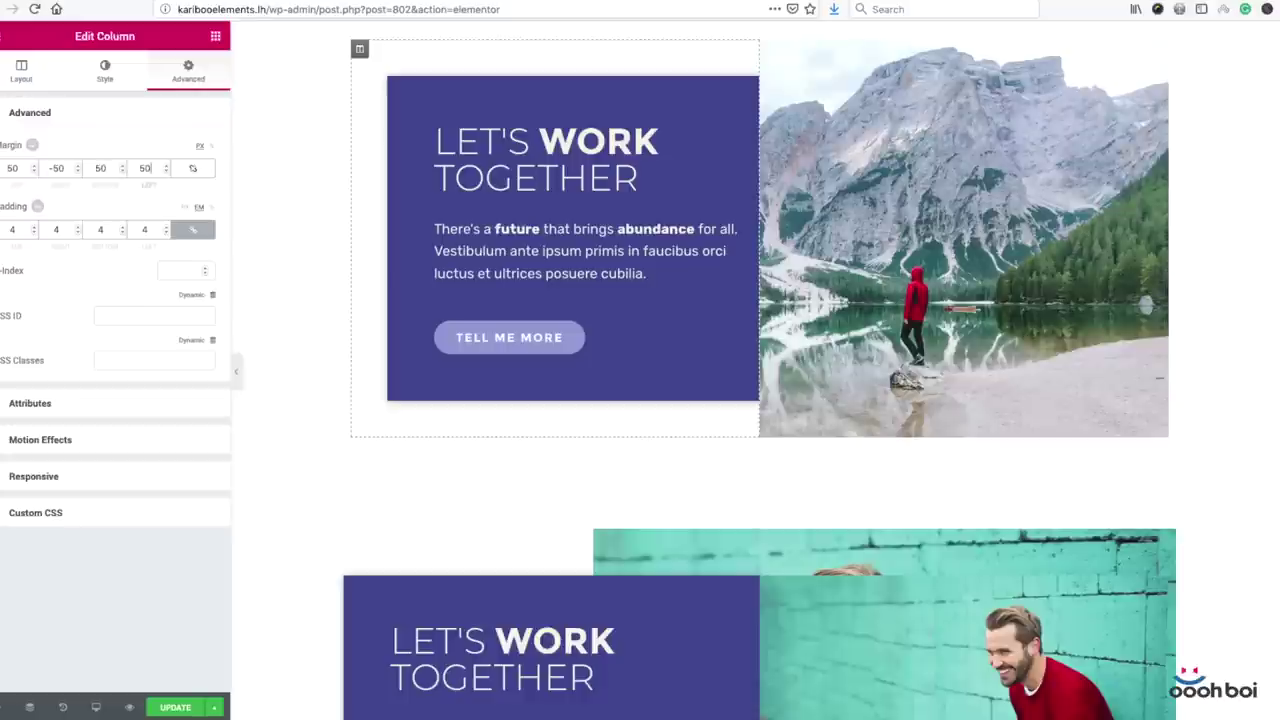
- Give the purple column a Z-Index of 1
{"action": "left_click", "coordinate": [171, 274]}
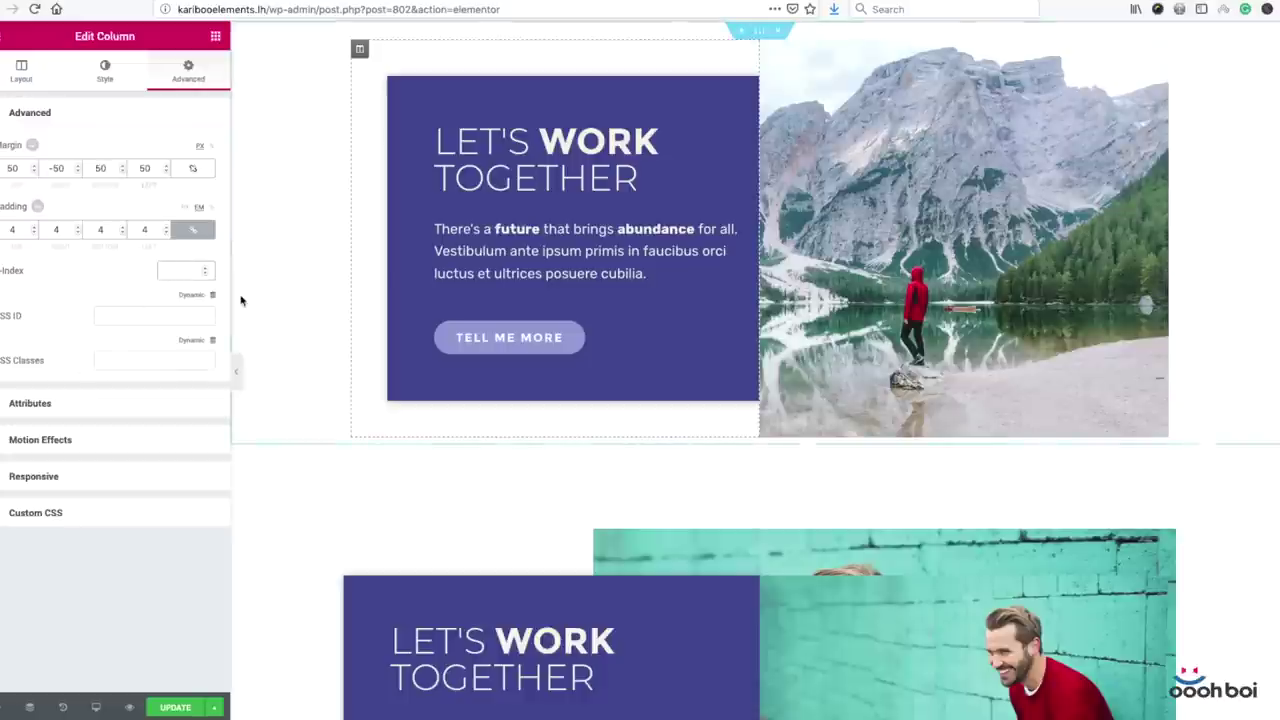
{"action": "type", "text": "1"}
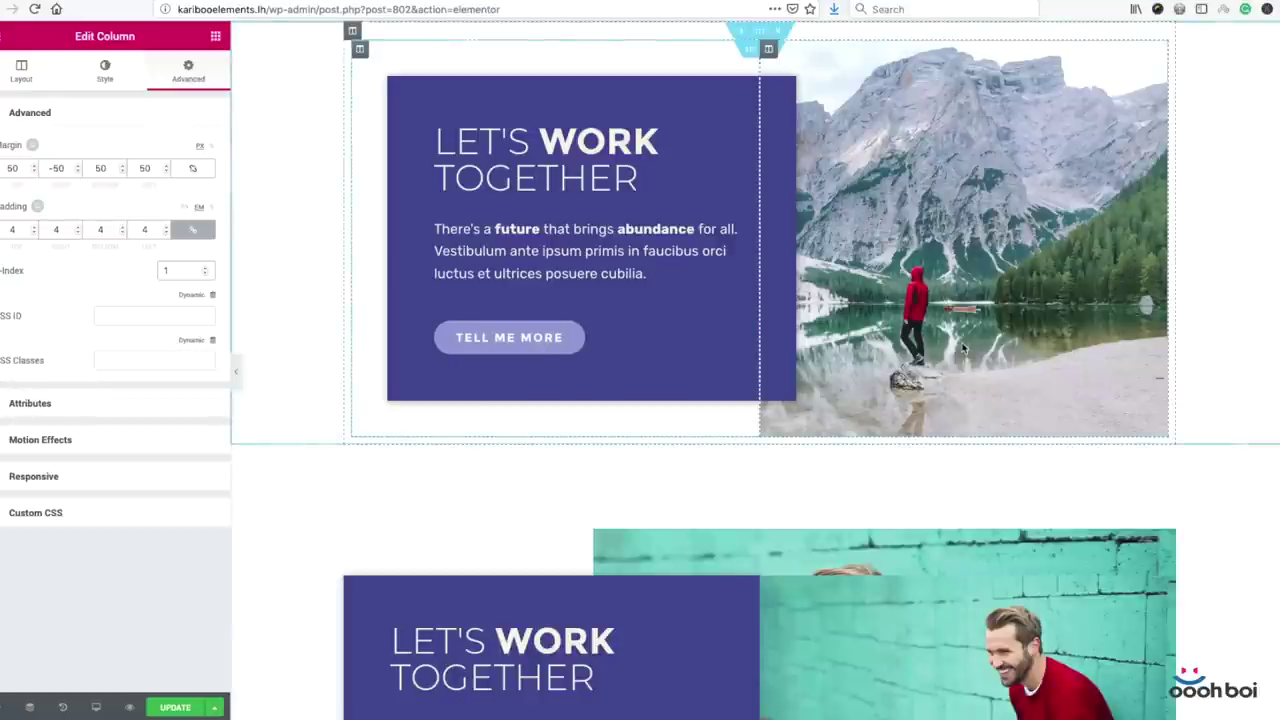
{"action": "scroll", "coordinate": [963, 347], "scroll_direction": "down", "scroll_amount": 2}
{"action": "scroll", "coordinate": [950, 300], "scroll_direction": "up", "scroll_amount": 2}
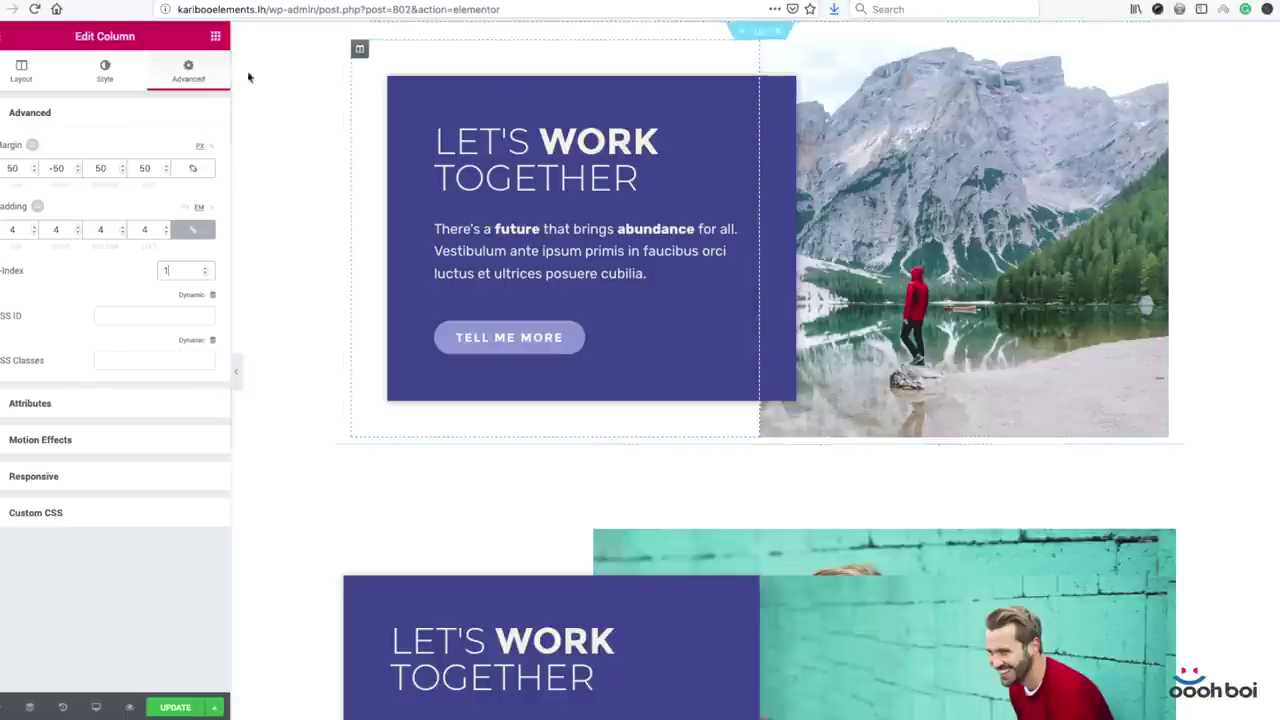
- Clear the purple column's margins, then remove the right column's background image and spacer
{"action": "left_click", "coordinate": [191, 169]}
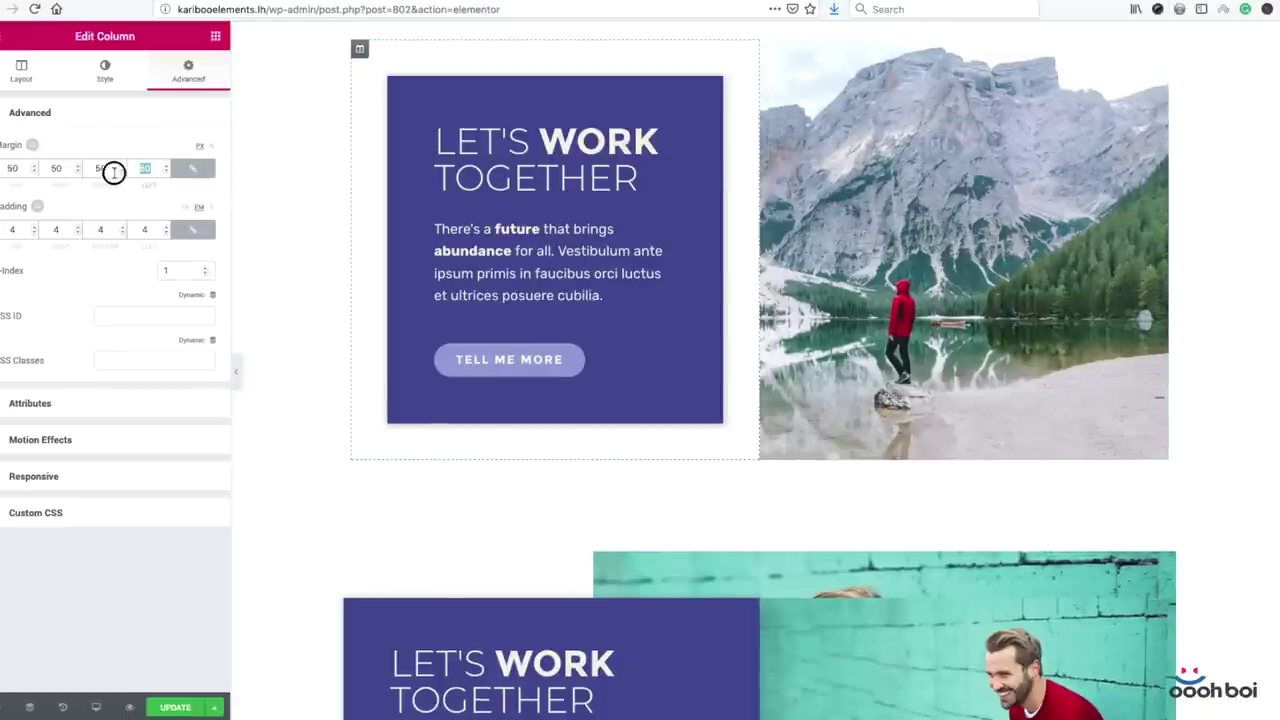
{"action": "key", "text": "BackSpace"}
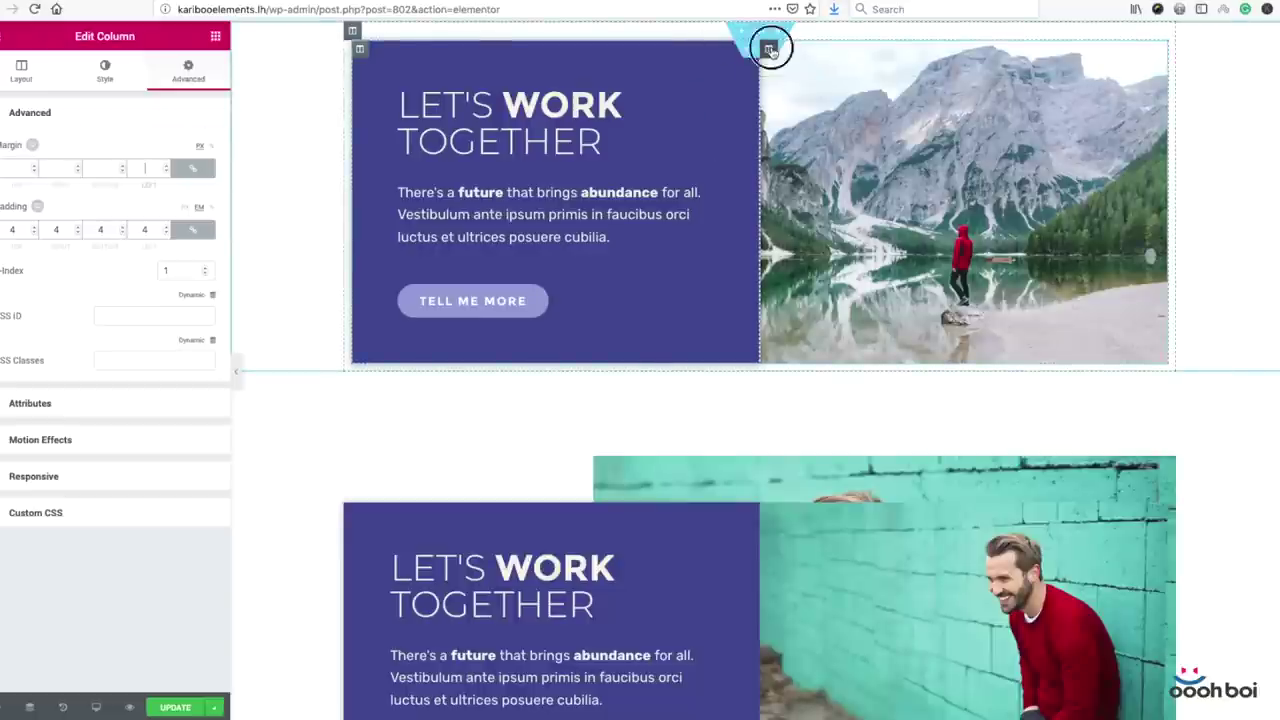
{"action": "left_click", "coordinate": [105, 70]}
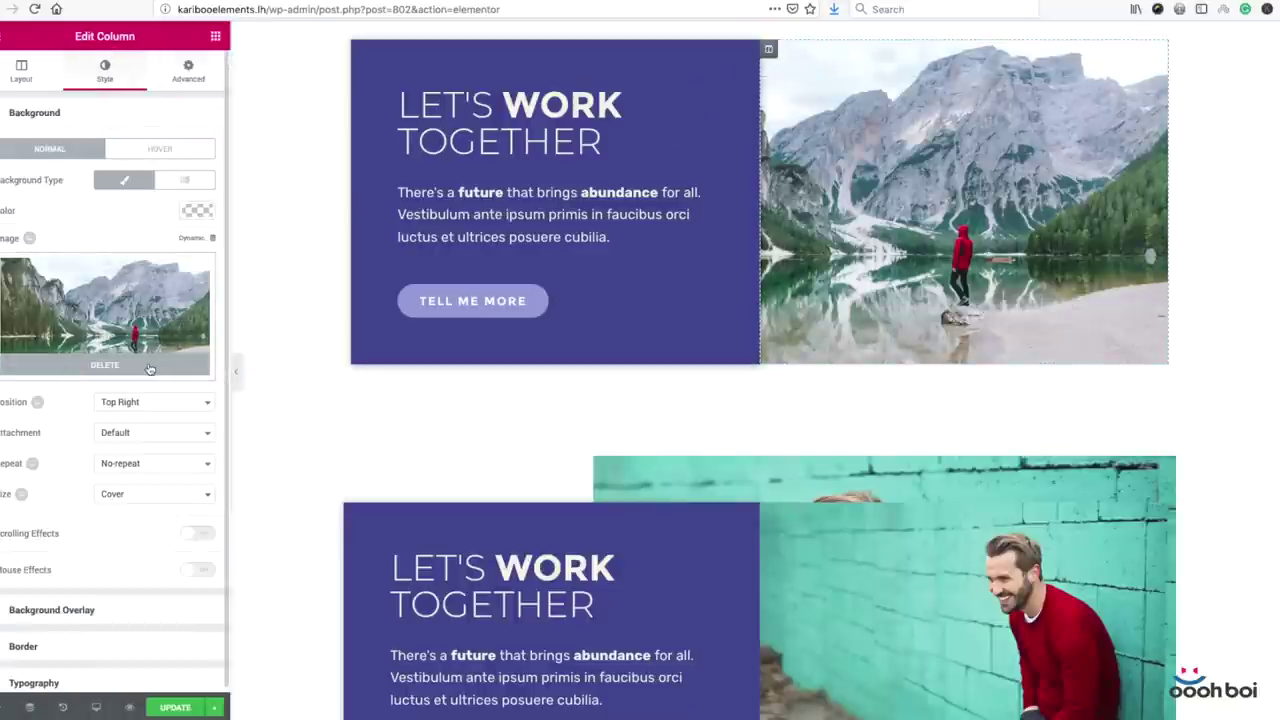
{"action": "left_click", "coordinate": [105, 365]}
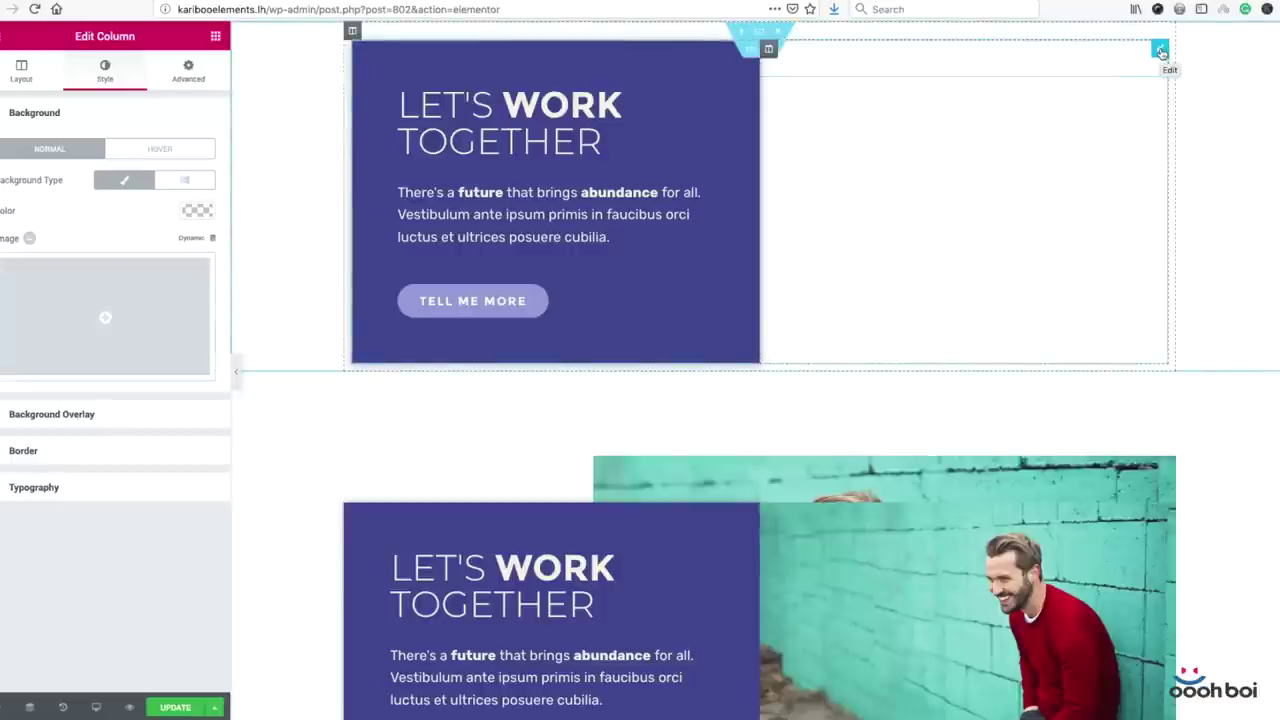
{"action": "right_click", "coordinate": [1160, 50]}
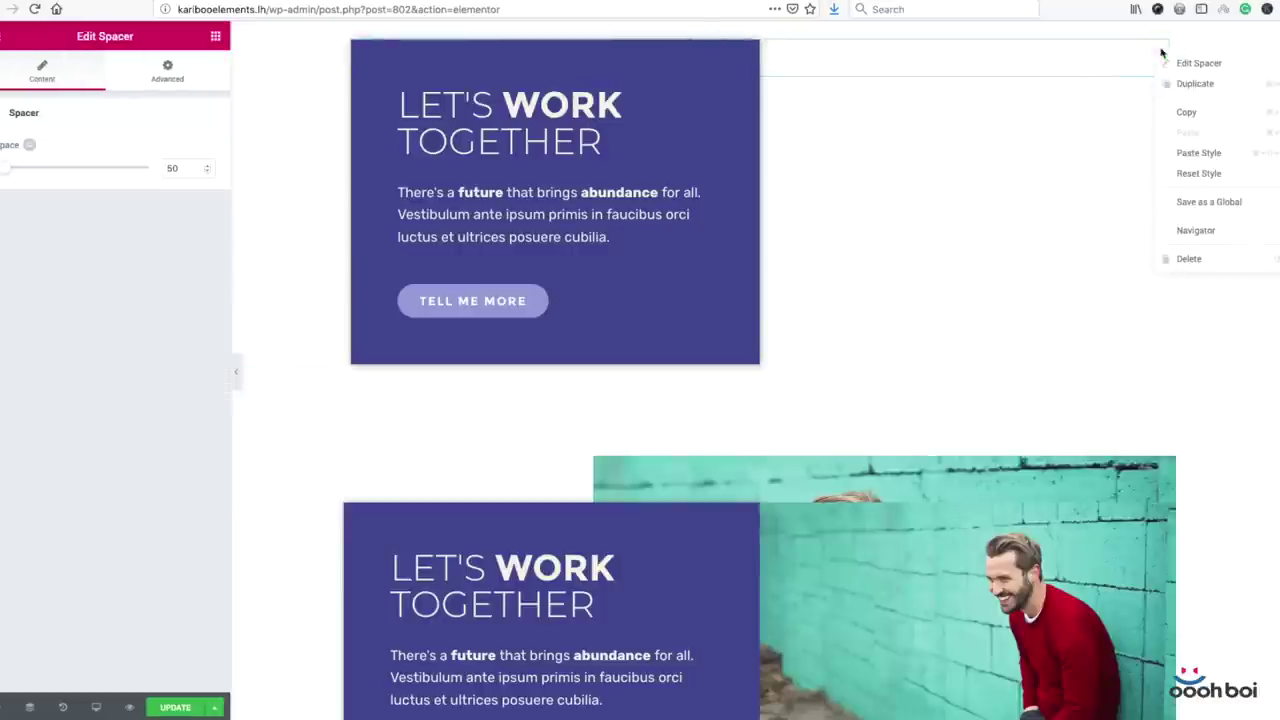
{"action": "left_click", "coordinate": [1200, 258]}
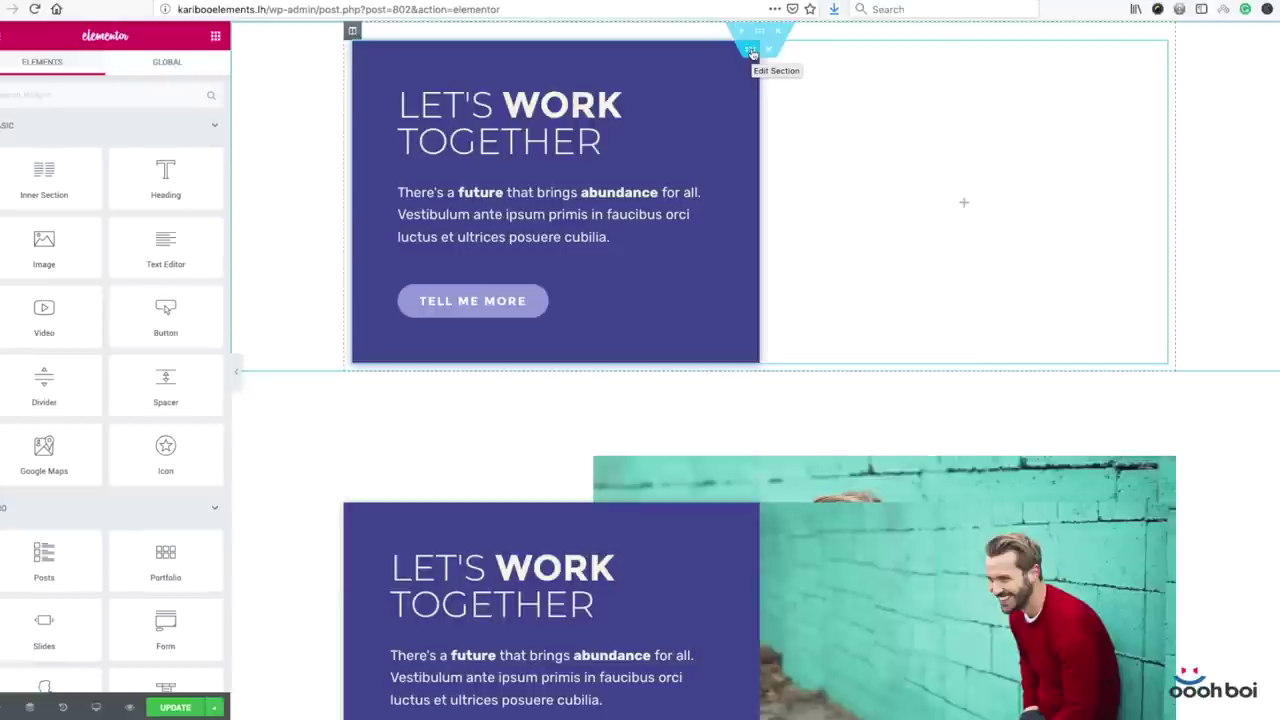
- Set the inner section's Classic background to the mountain-lake photo
{"action": "left_click", "coordinate": [752, 53]}
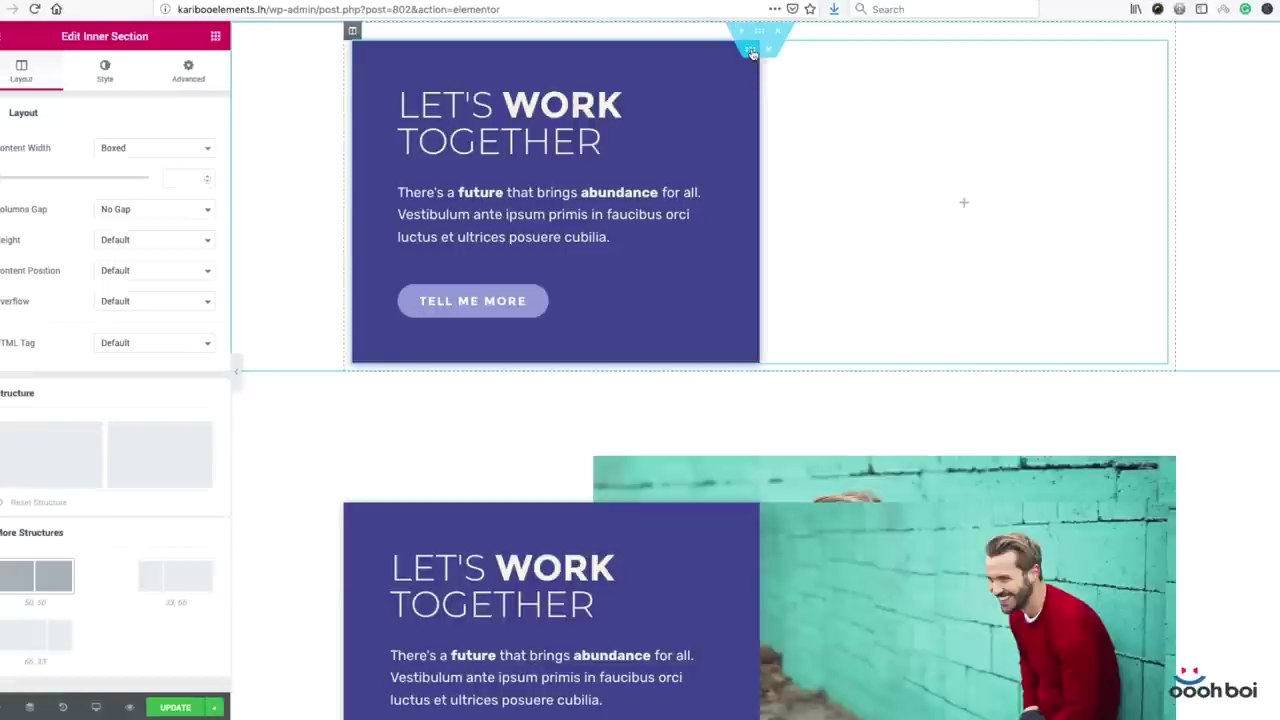
{"action": "left_click", "coordinate": [105, 70]}
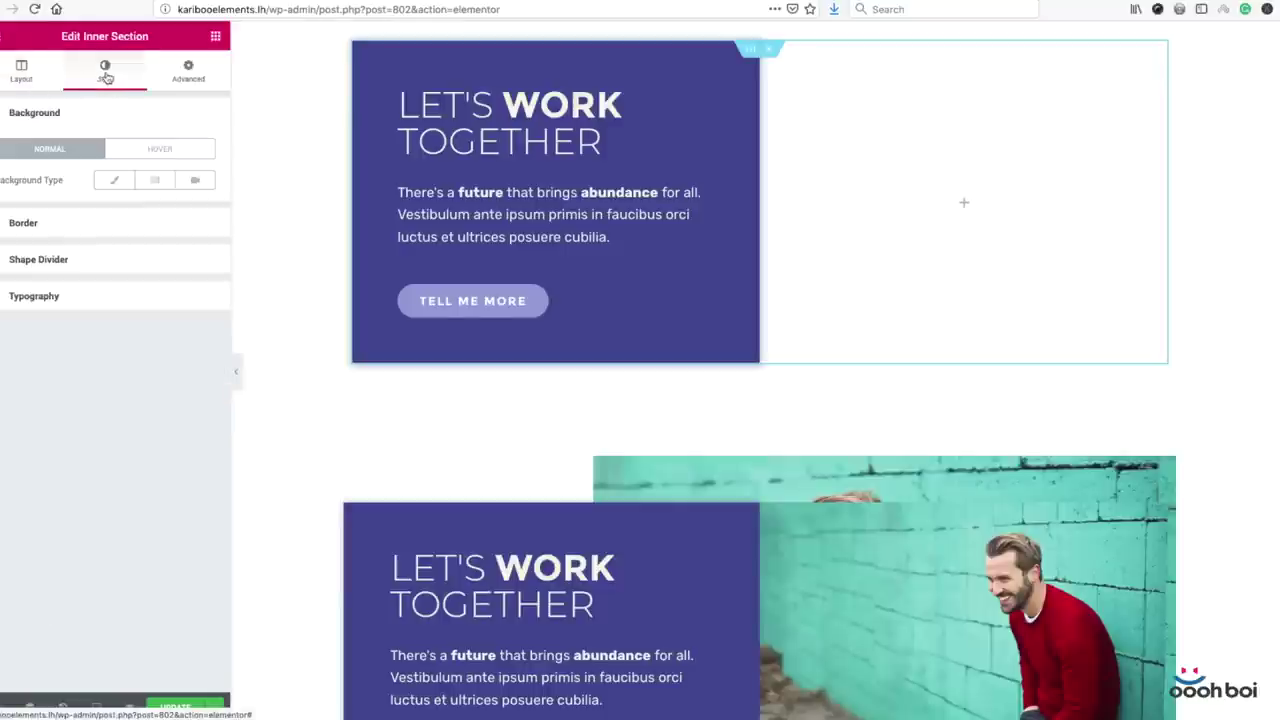
{"action": "left_click", "coordinate": [111, 184]}
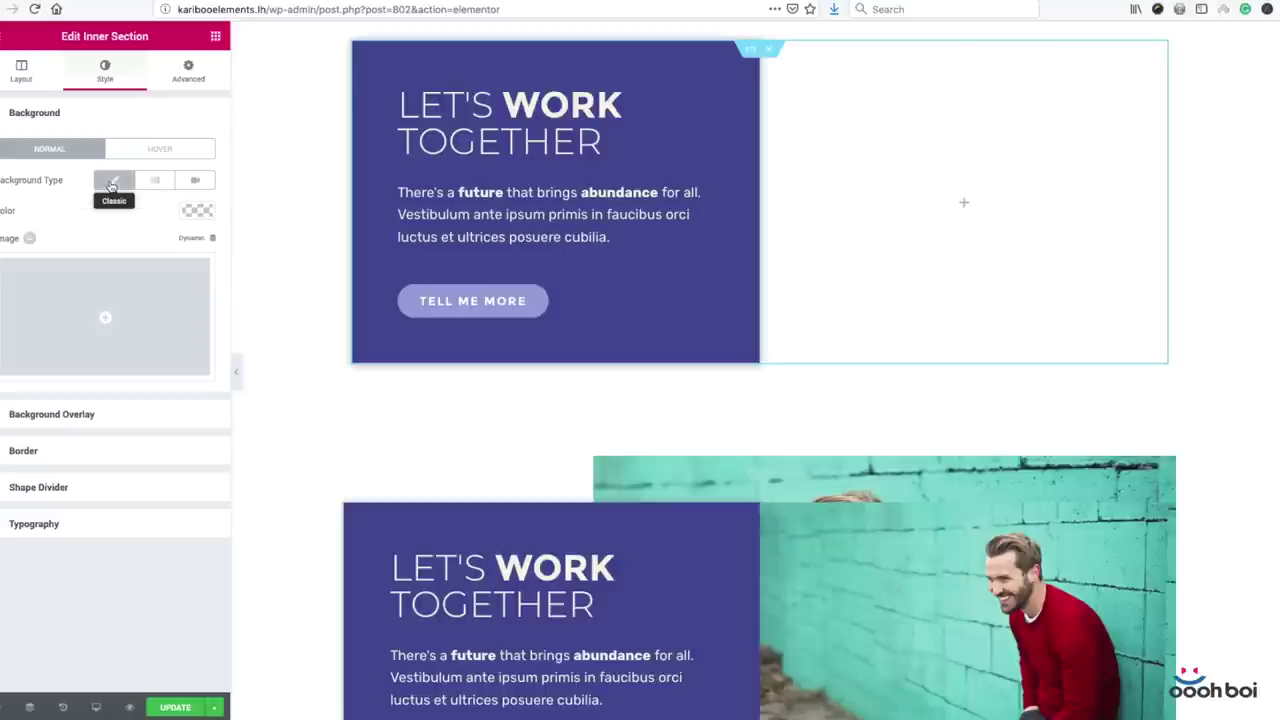
{"action": "left_click", "coordinate": [132, 286]}
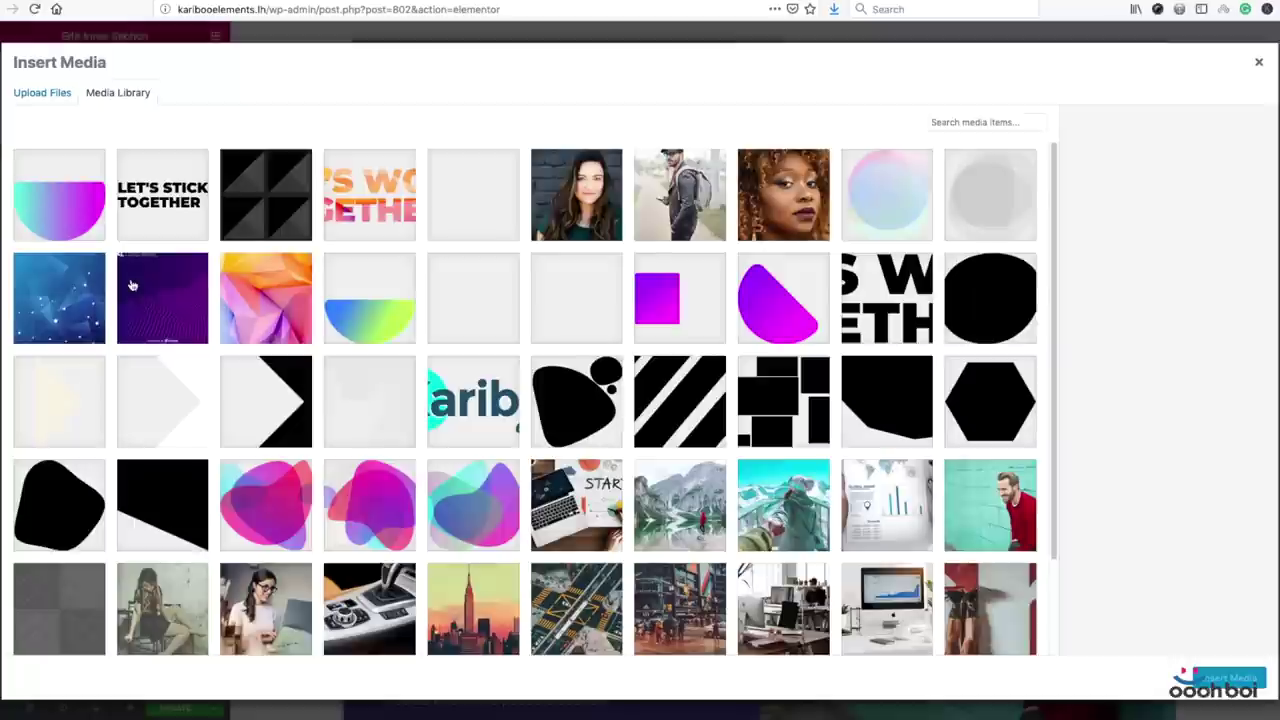
{"action": "left_click", "coordinate": [664, 520]}
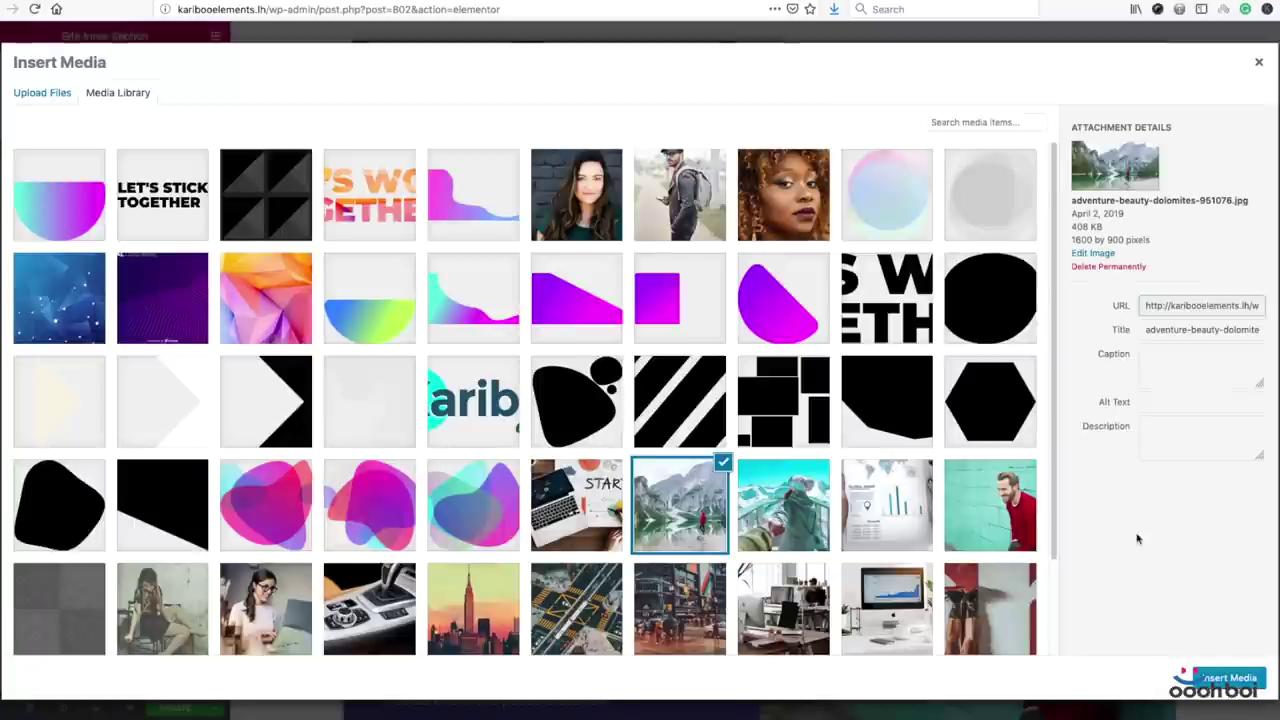
{"action": "left_click", "coordinate": [1214, 679]}
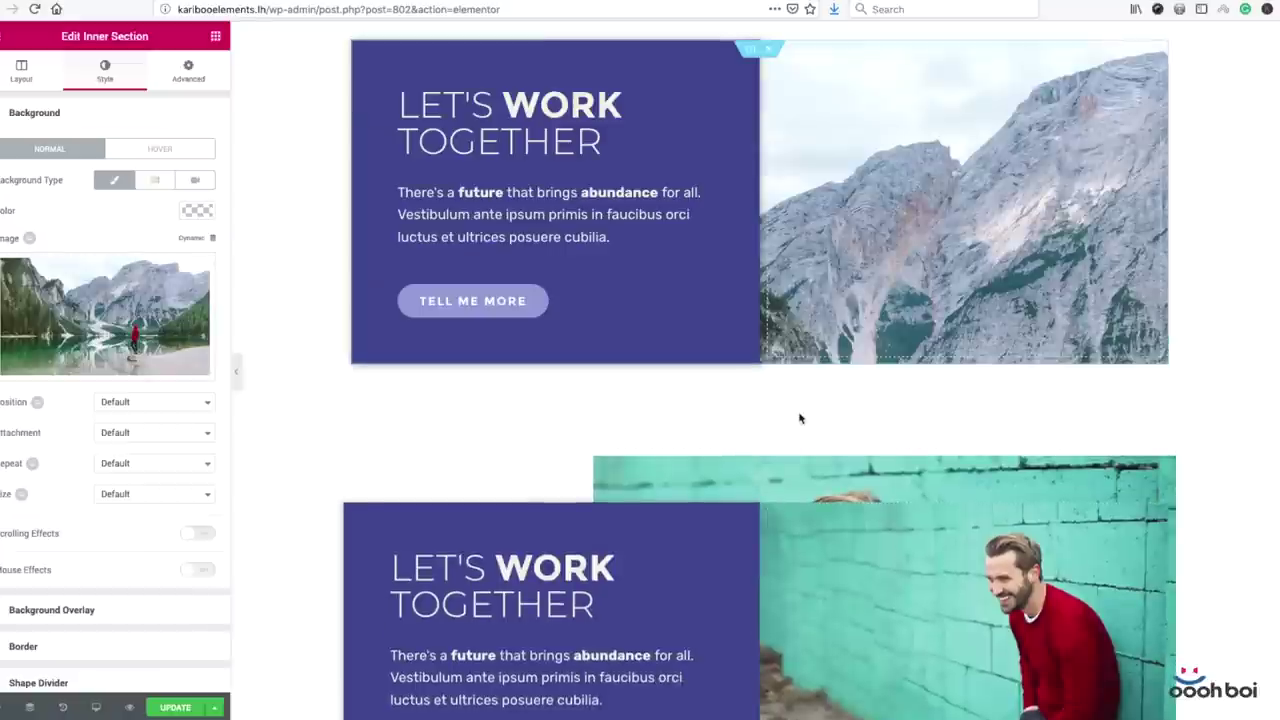
- Make the background image Center Center, No-repeat and Cover
{"action": "left_click", "coordinate": [150, 411]}
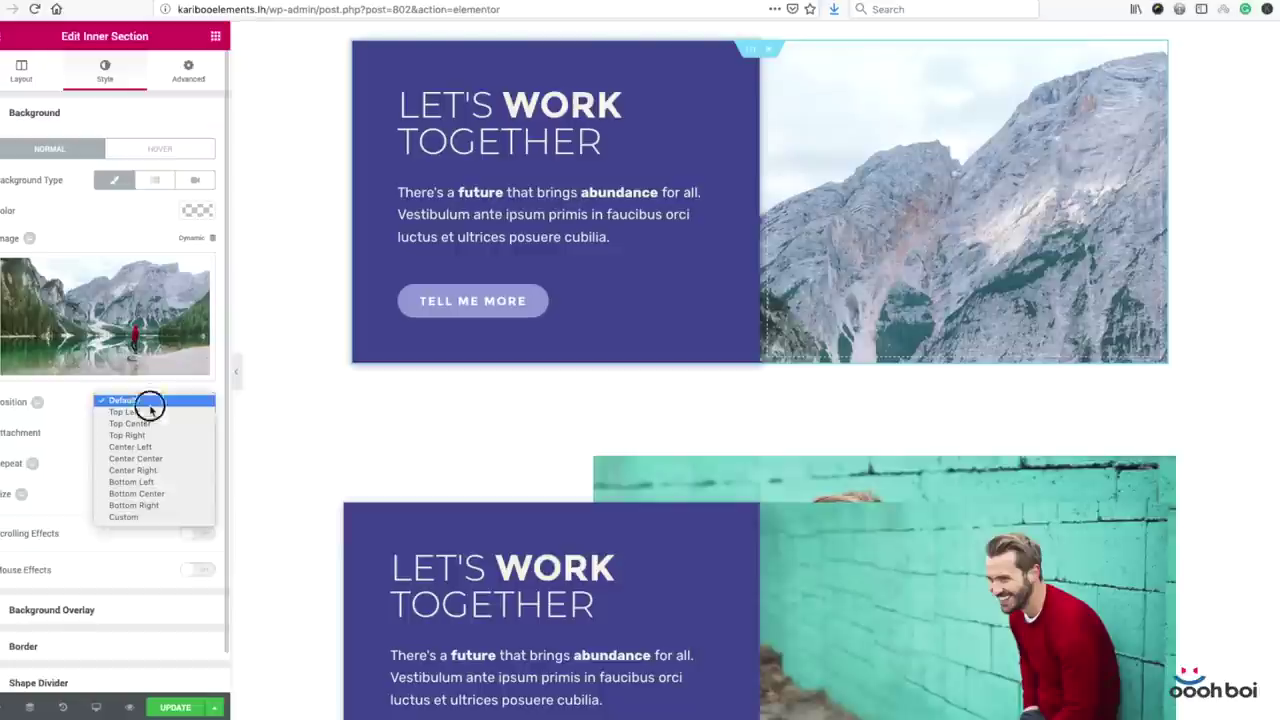
{"action": "left_click", "coordinate": [160, 459]}
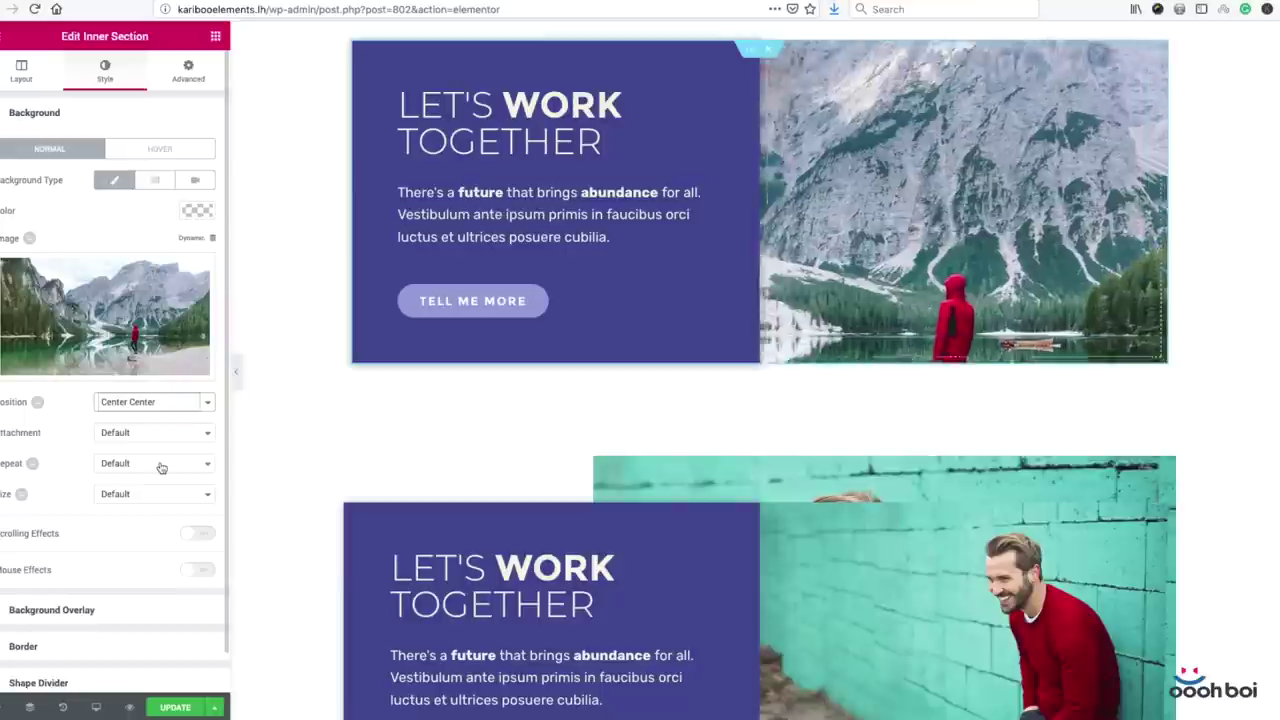
{"action": "left_click", "coordinate": [150, 465]}
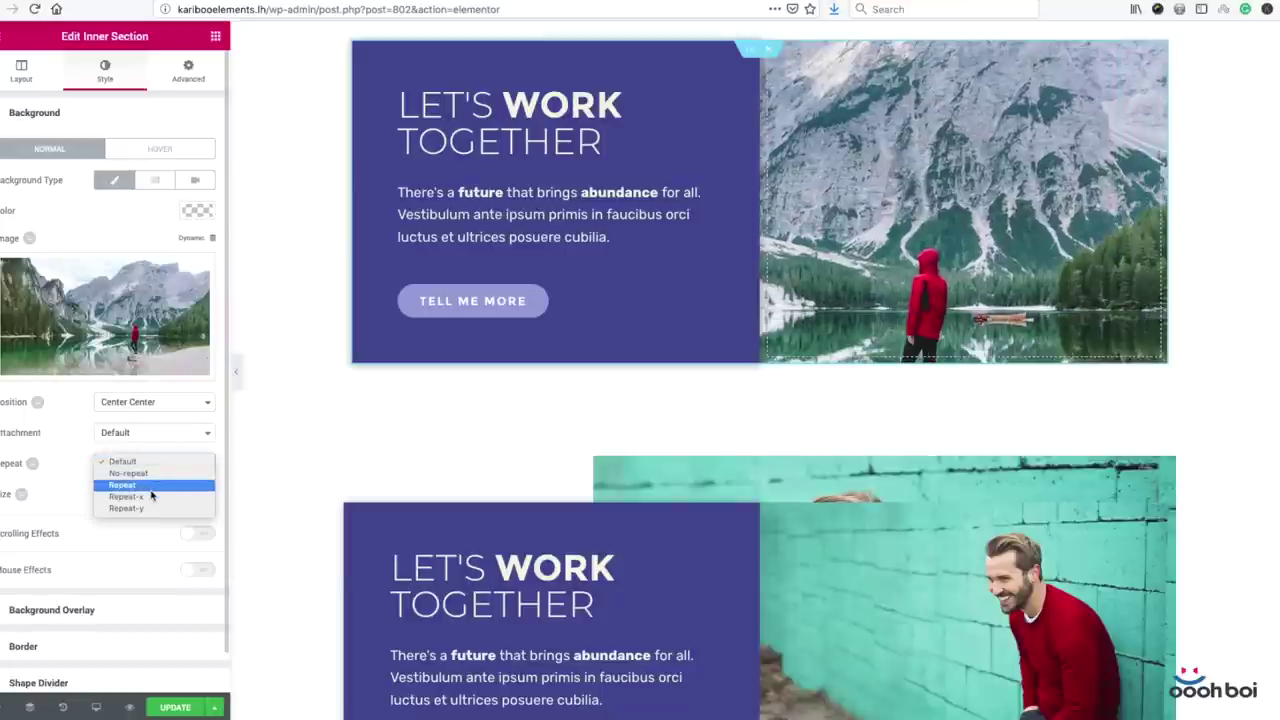
{"action": "left_click", "coordinate": [153, 477]}
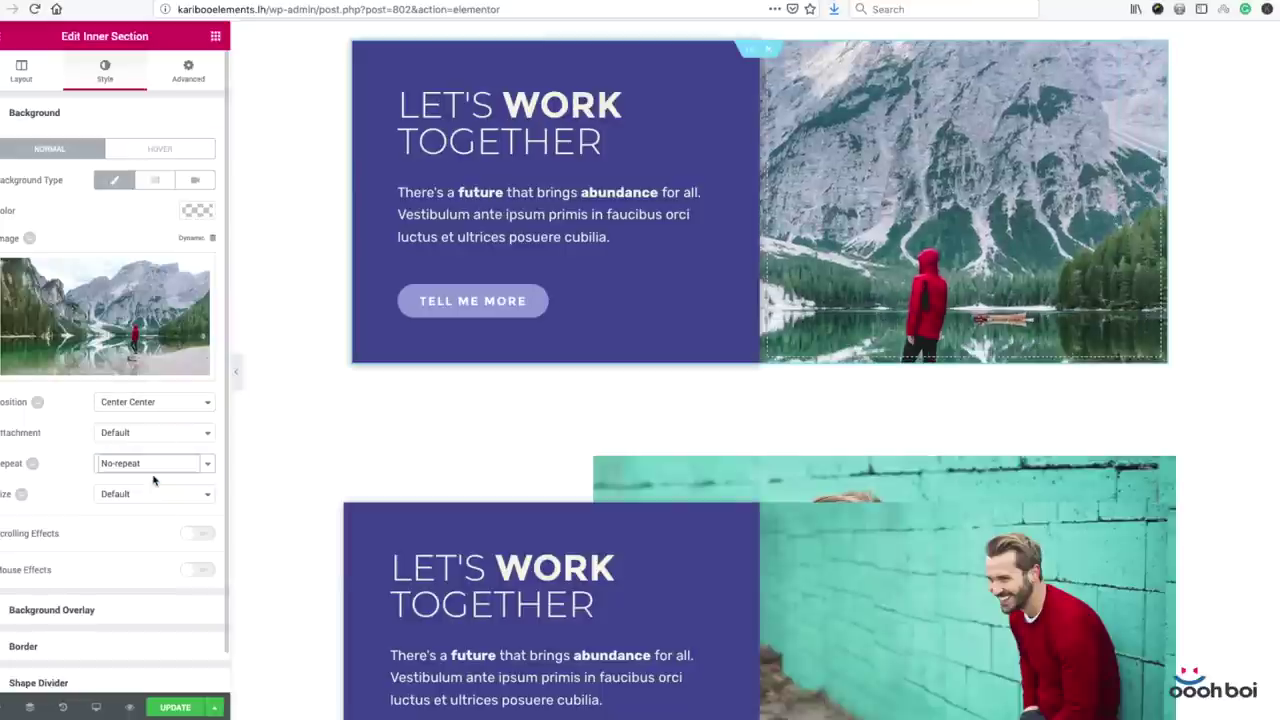
{"action": "left_click", "coordinate": [149, 493]}
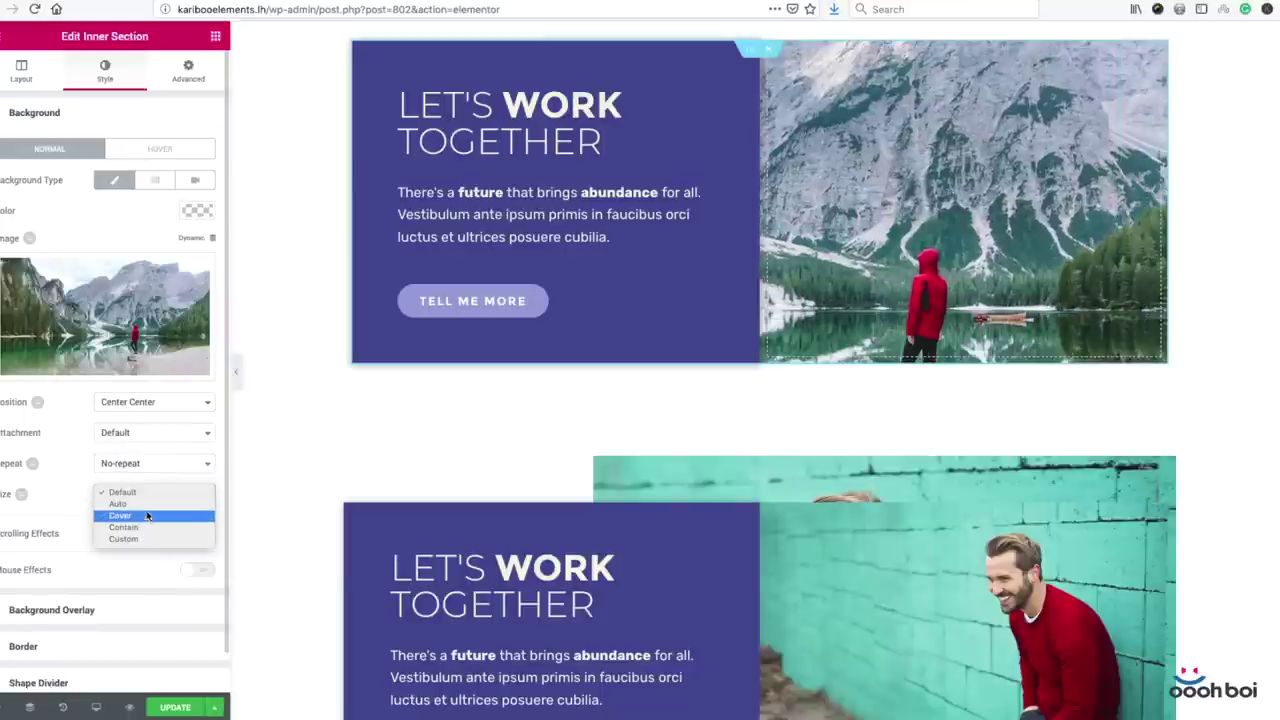
{"action": "left_click", "coordinate": [146, 516]}
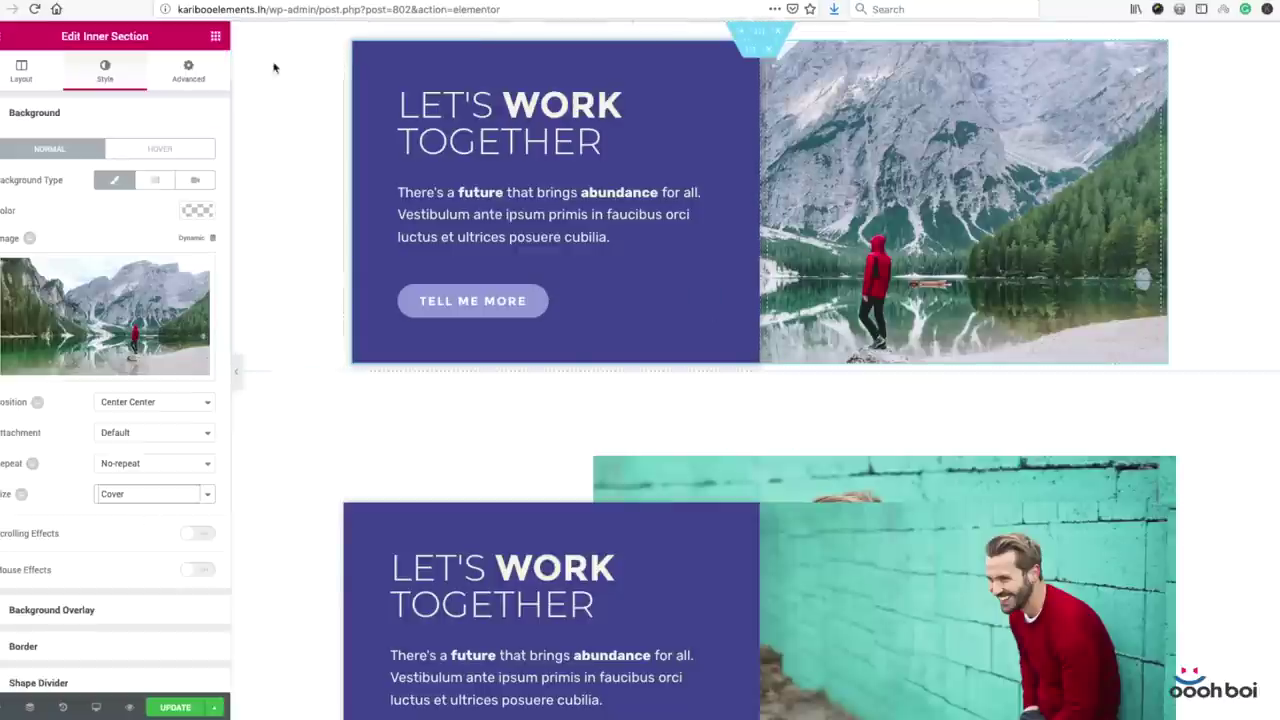
{"action": "left_click", "coordinate": [190, 74]}
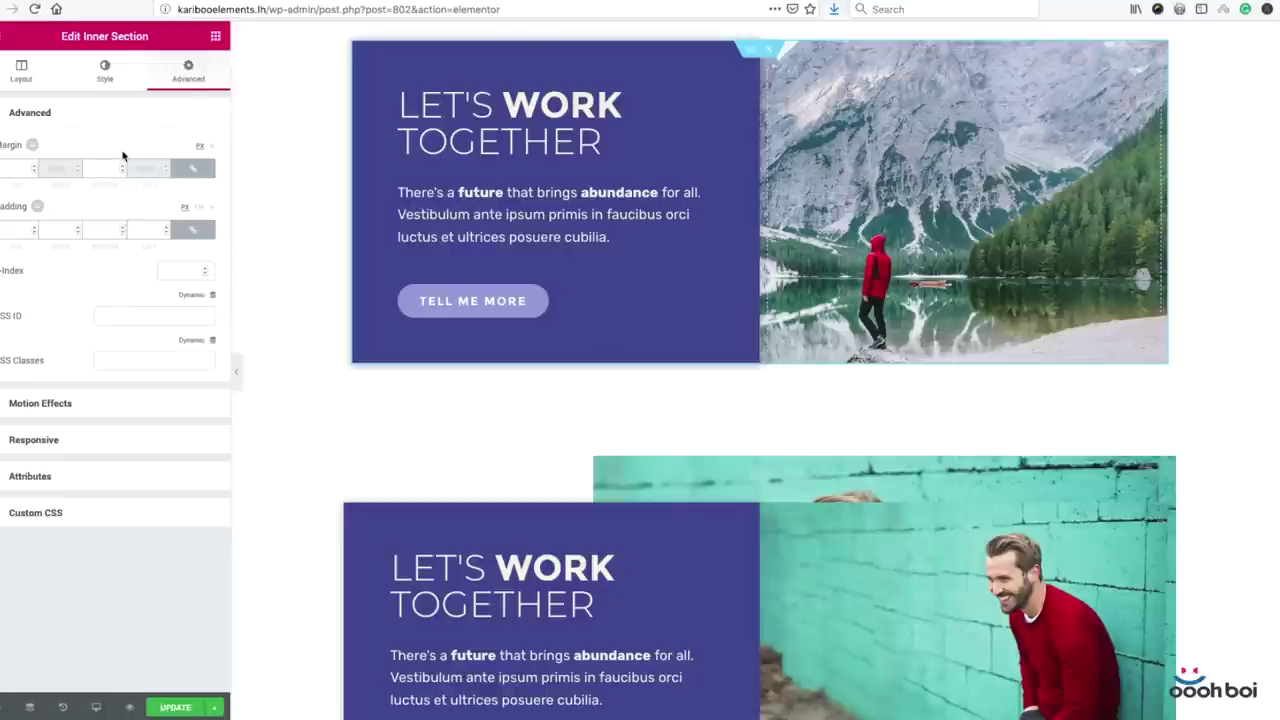
- Switch padding to EM, unlink the values, and set top and bottom to 4
{"action": "left_click", "coordinate": [199, 208]}
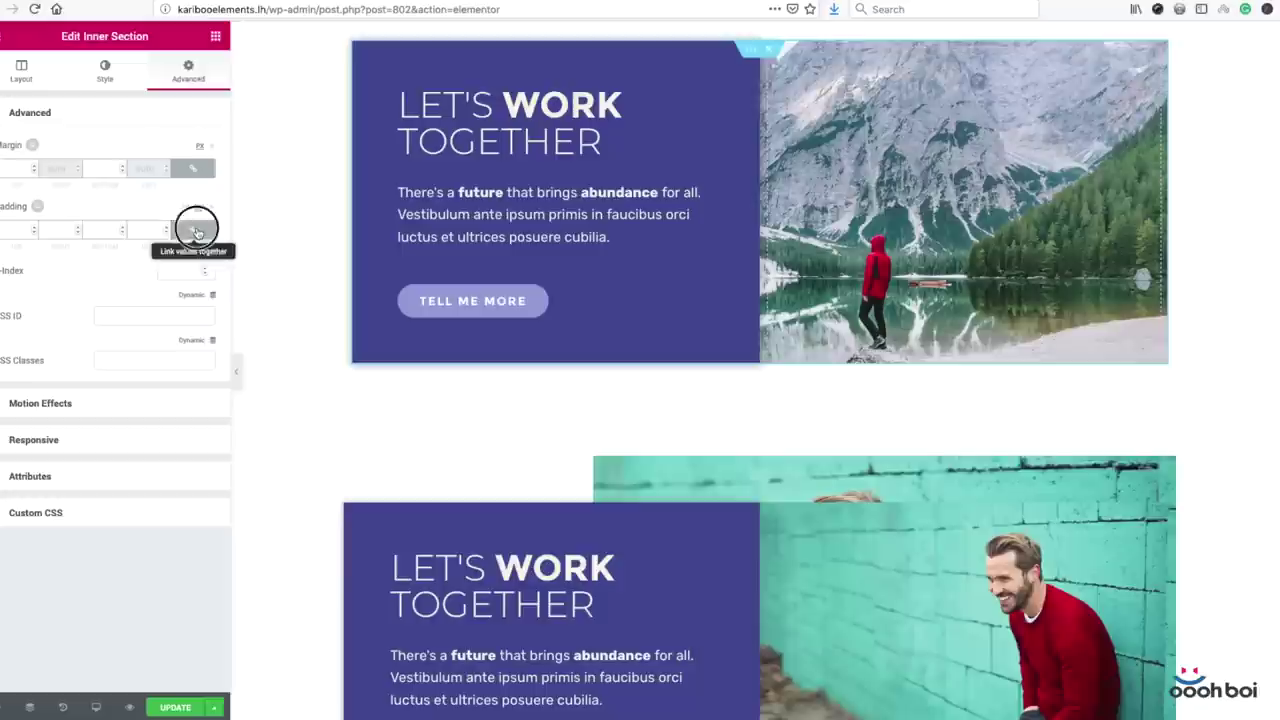
{"action": "left_click", "coordinate": [195, 231]}
{"action": "left_click", "coordinate": [25, 229]}
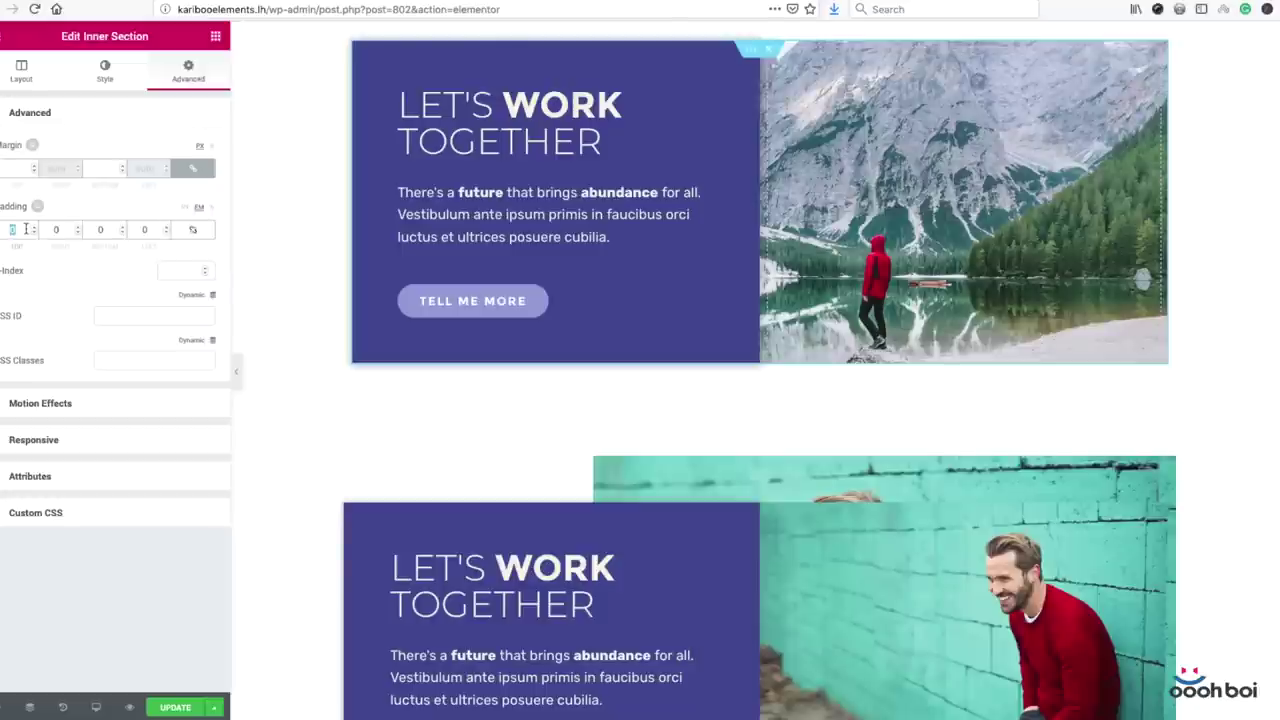
{"action": "type", "text": "4"}
{"action": "left_click", "coordinate": [108, 230]}
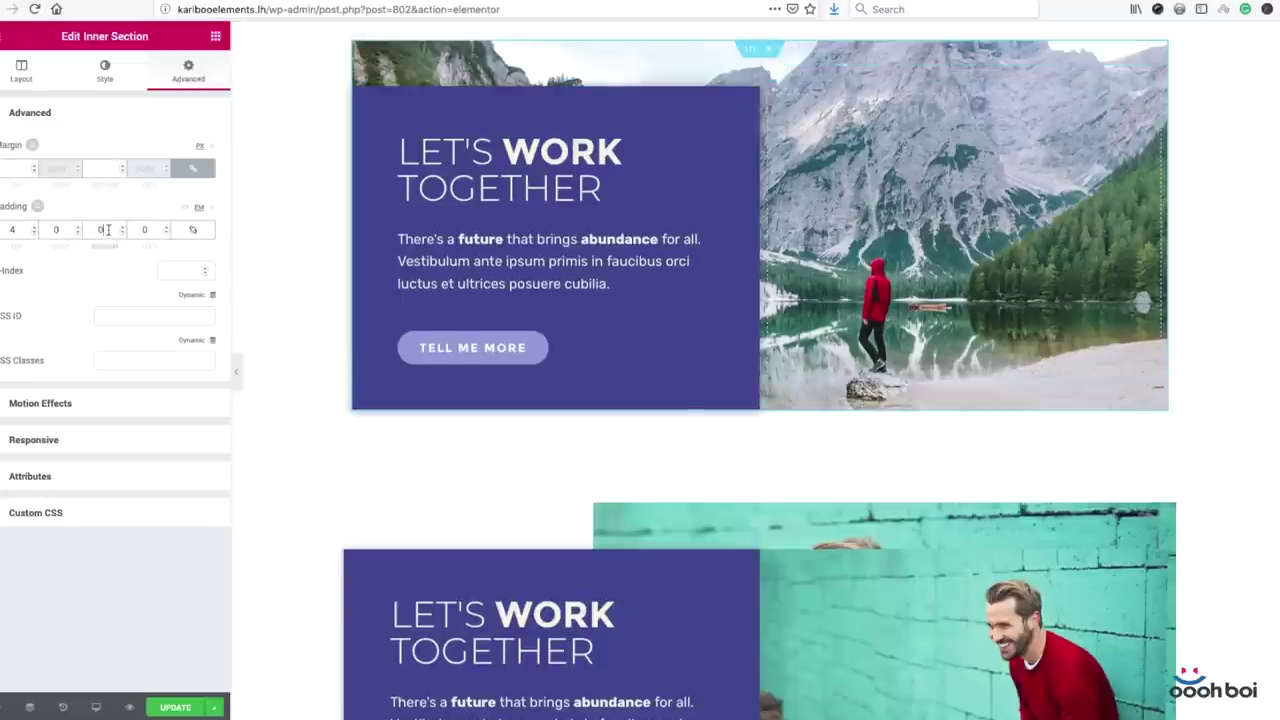
{"action": "type", "text": "4"}
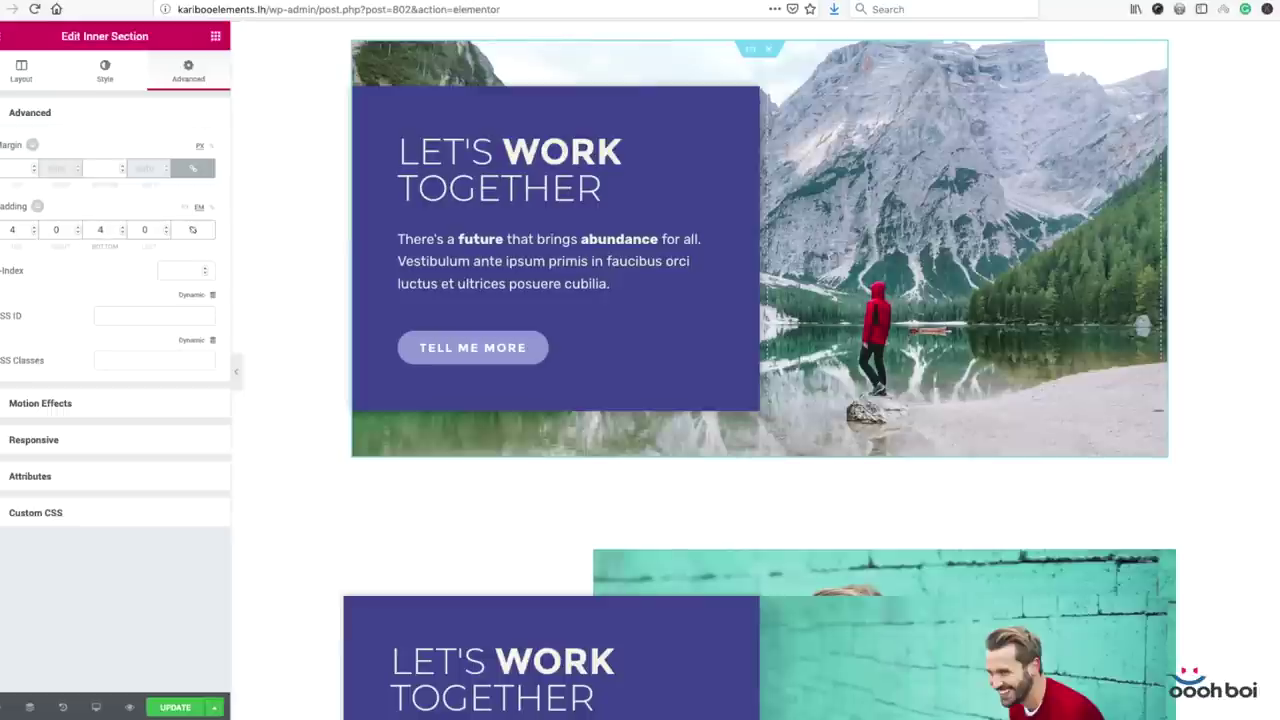
{"action": "left_click", "coordinate": [102, 229]}
- Make the background overlay a gradient whose first colour is white
{"action": "left_click", "coordinate": [100, 80]}
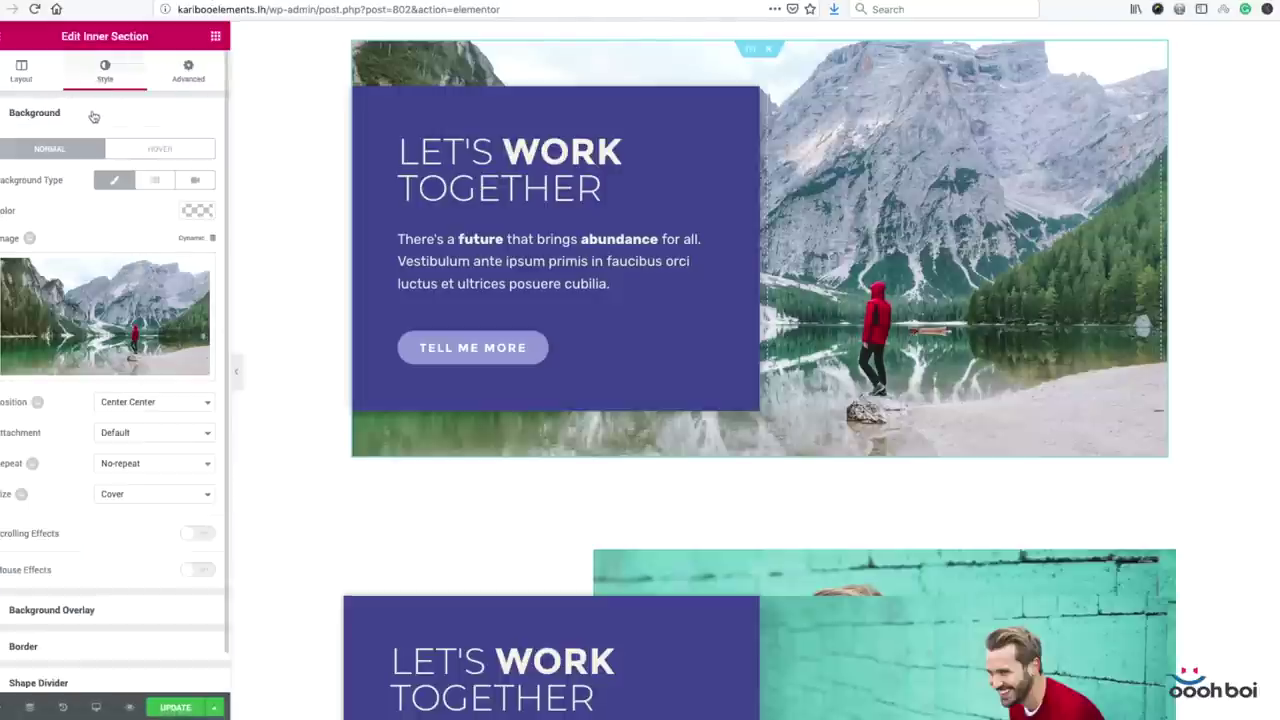
{"action": "left_click", "coordinate": [124, 610]}
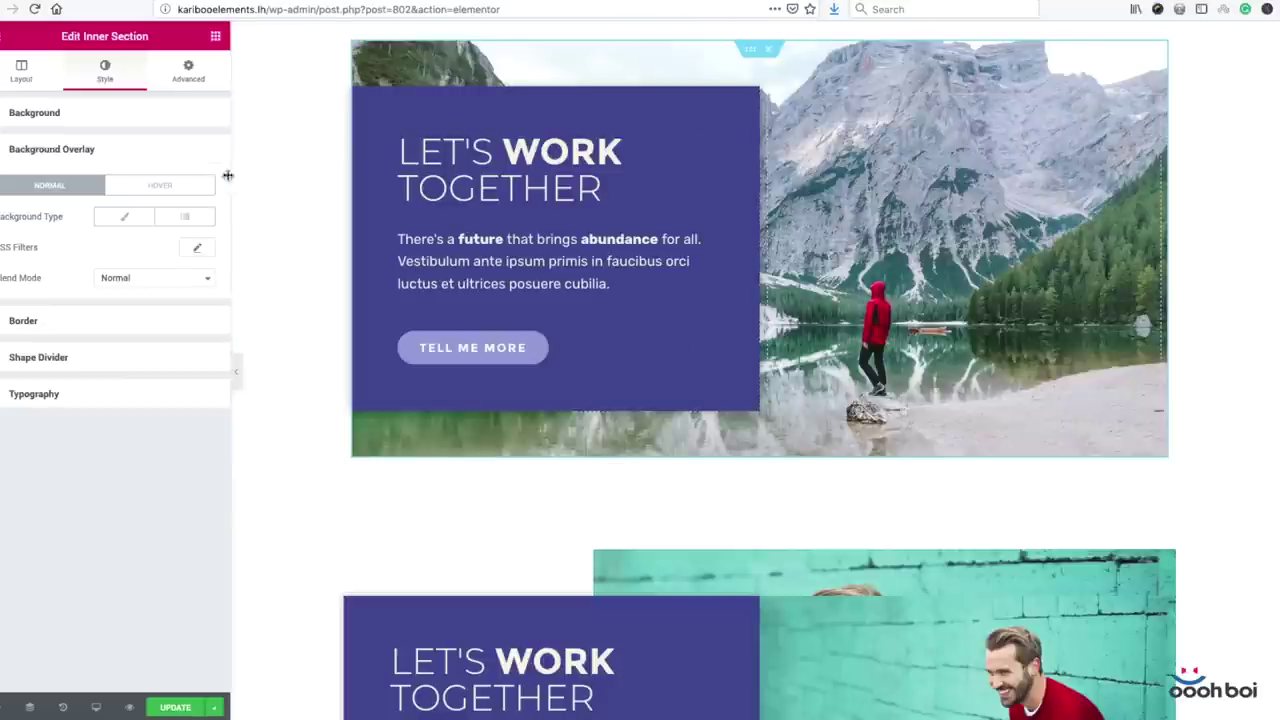
{"action": "left_click", "coordinate": [189, 220]}
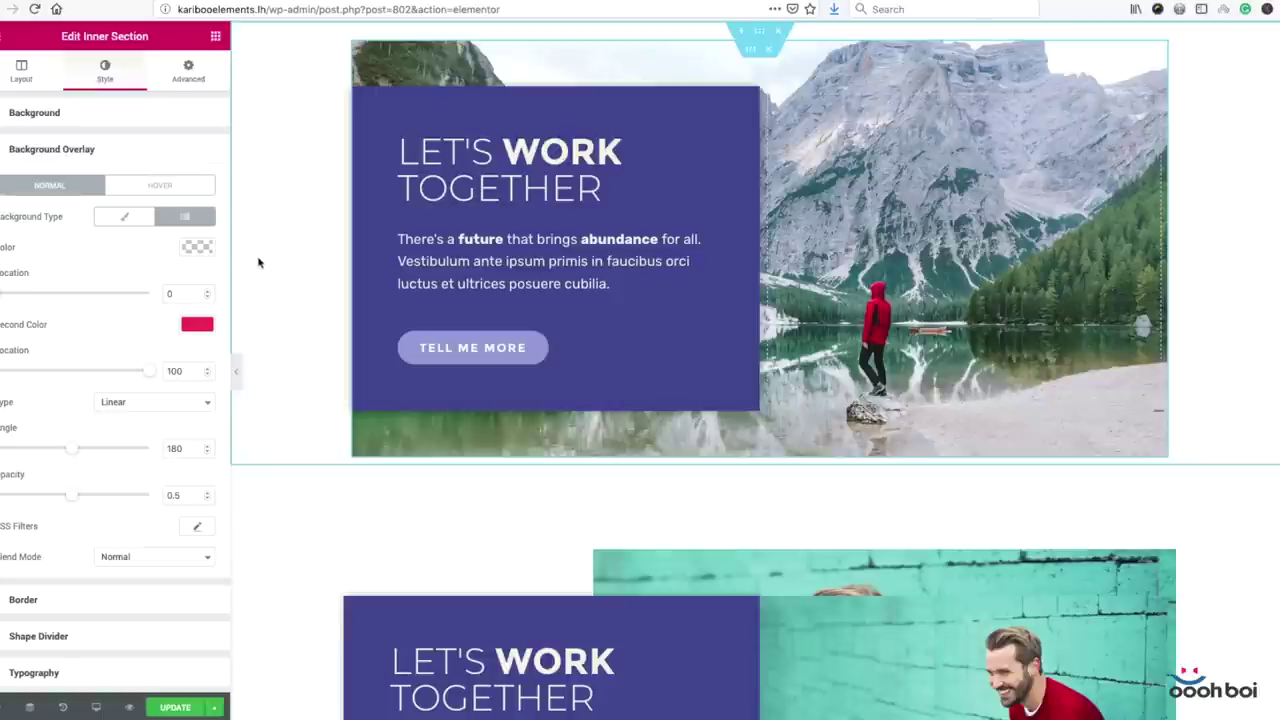
{"action": "left_click", "coordinate": [197, 247]}
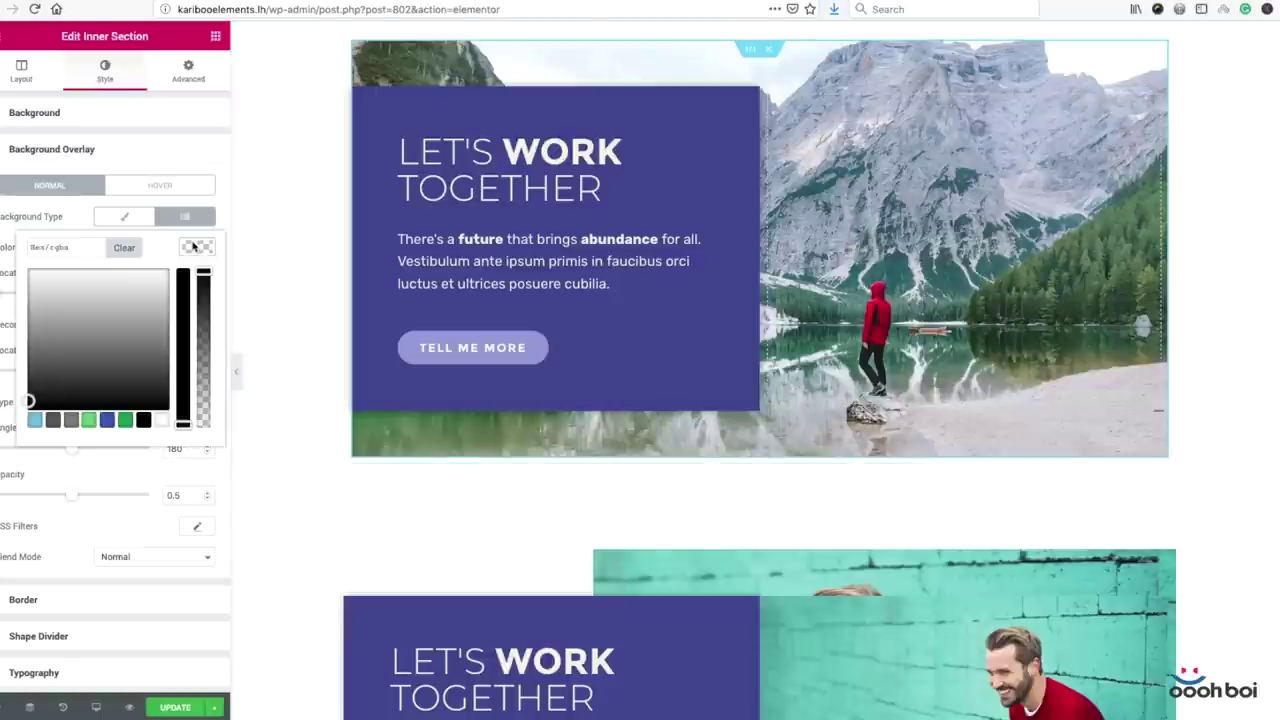
{"action": "left_click", "coordinate": [163, 421]}
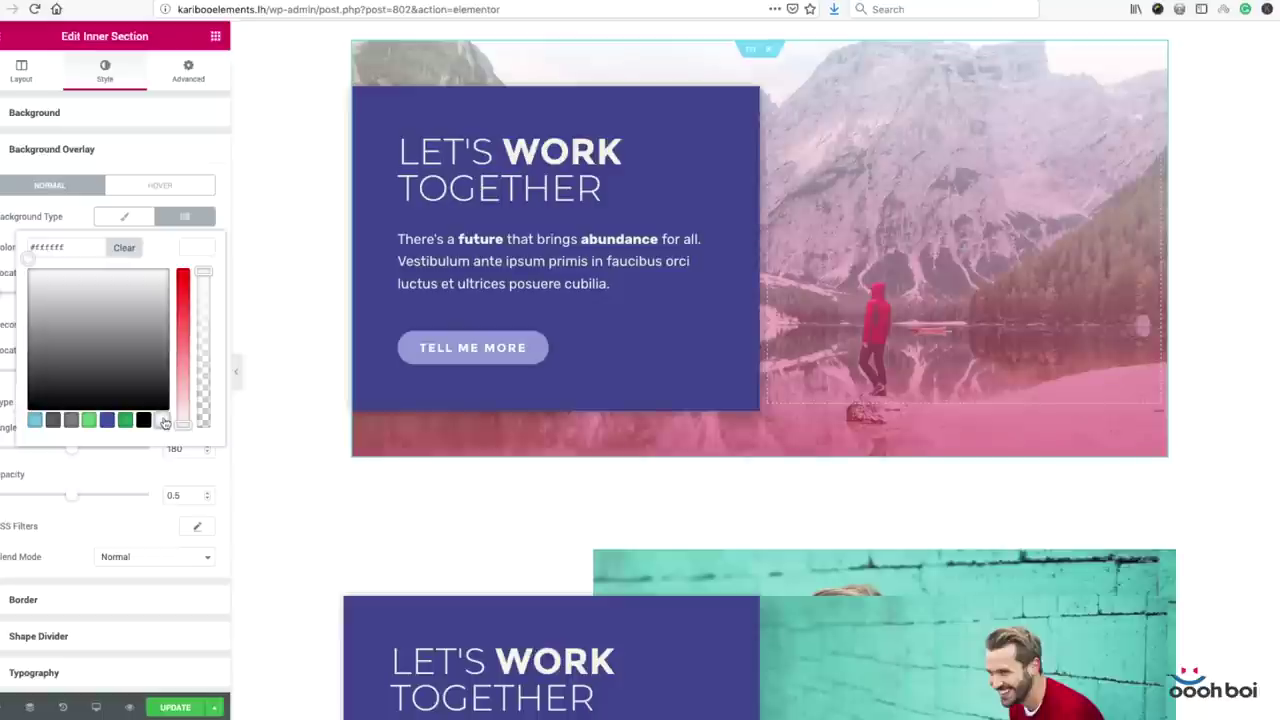
{"action": "left_click", "coordinate": [24, 218]}
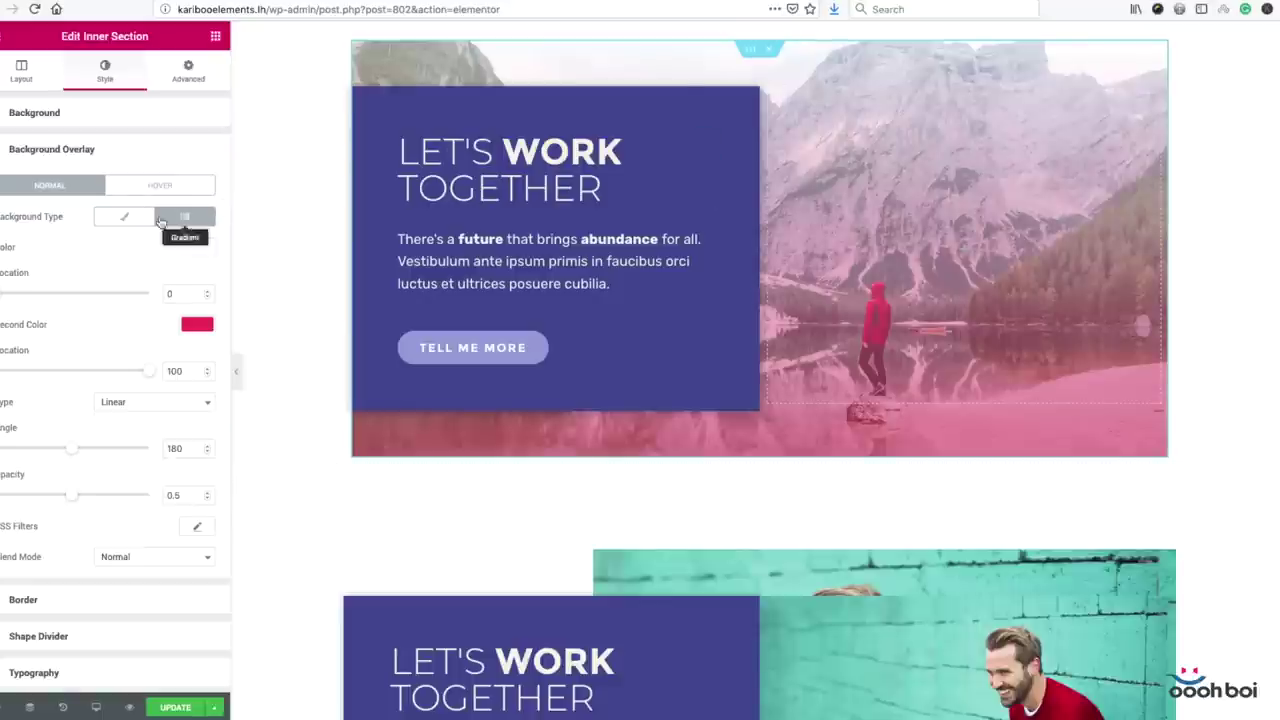
{"action": "double_click", "coordinate": [178, 294]}
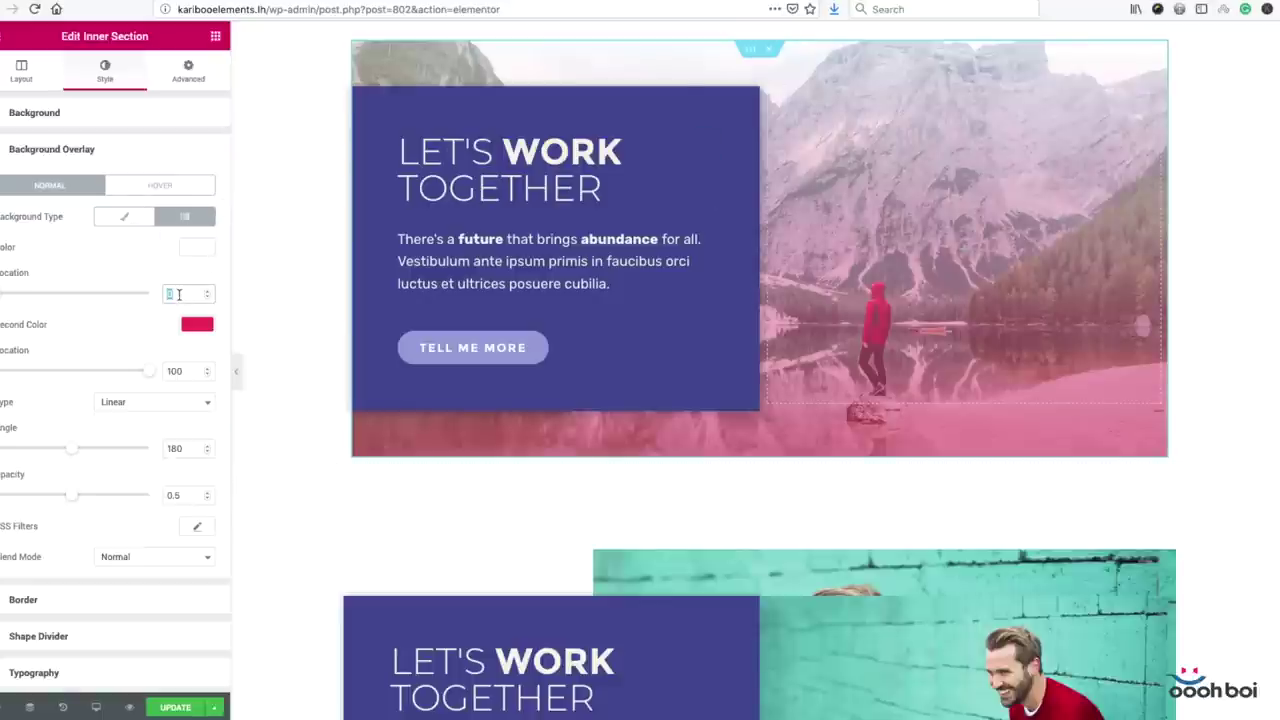
- Set first gradient location to 30, second colour fully transparent, second location to 0
{"action": "type", "text": "30"}
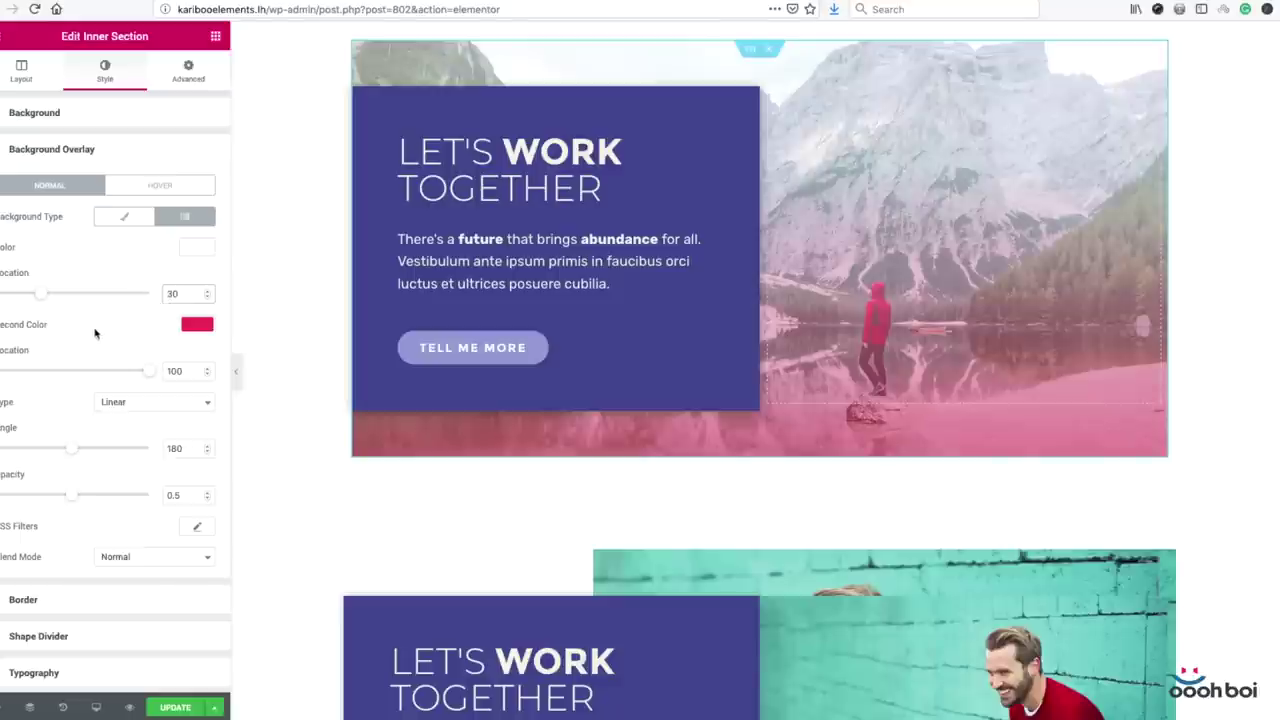
{"action": "left_click", "coordinate": [186, 326]}
{"action": "left_click_drag", "start_coordinate": [205, 349], "coordinate": [189, 517]}
{"action": "left_click", "coordinate": [86, 261]}
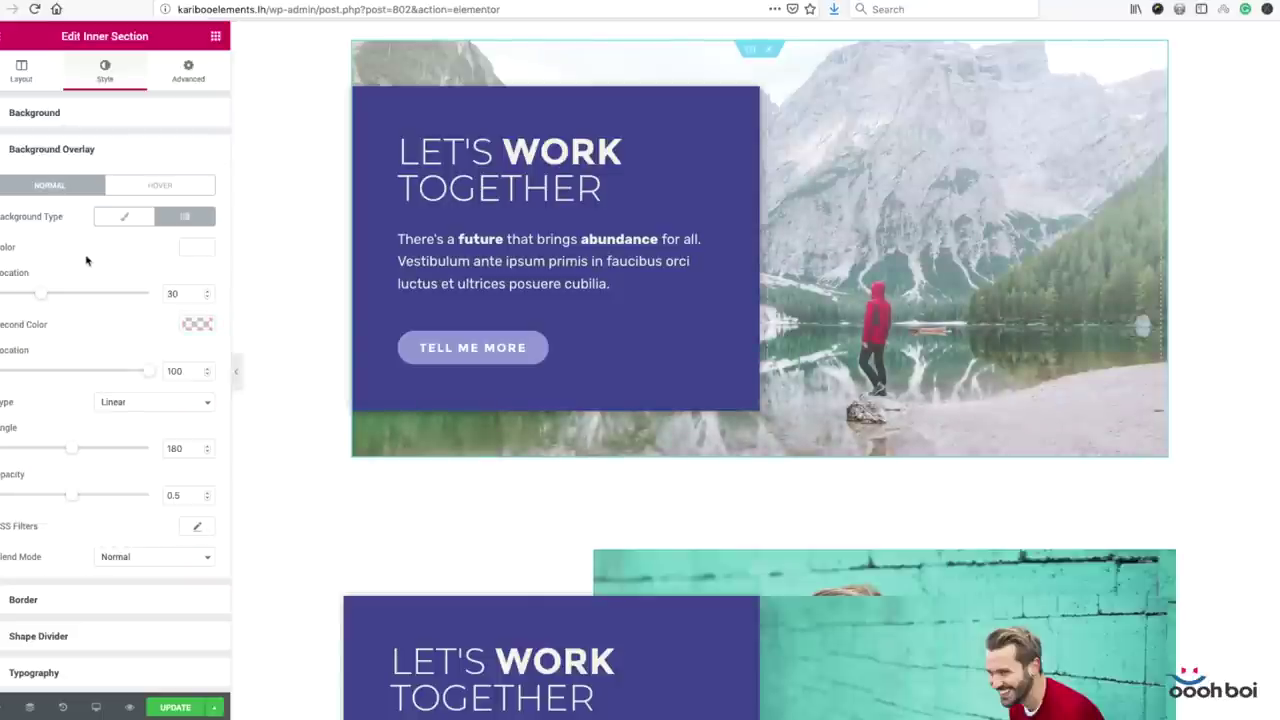
{"action": "left_click", "coordinate": [174, 371]}
{"action": "double_click", "coordinate": [174, 371]}
{"action": "type", "text": "0"}
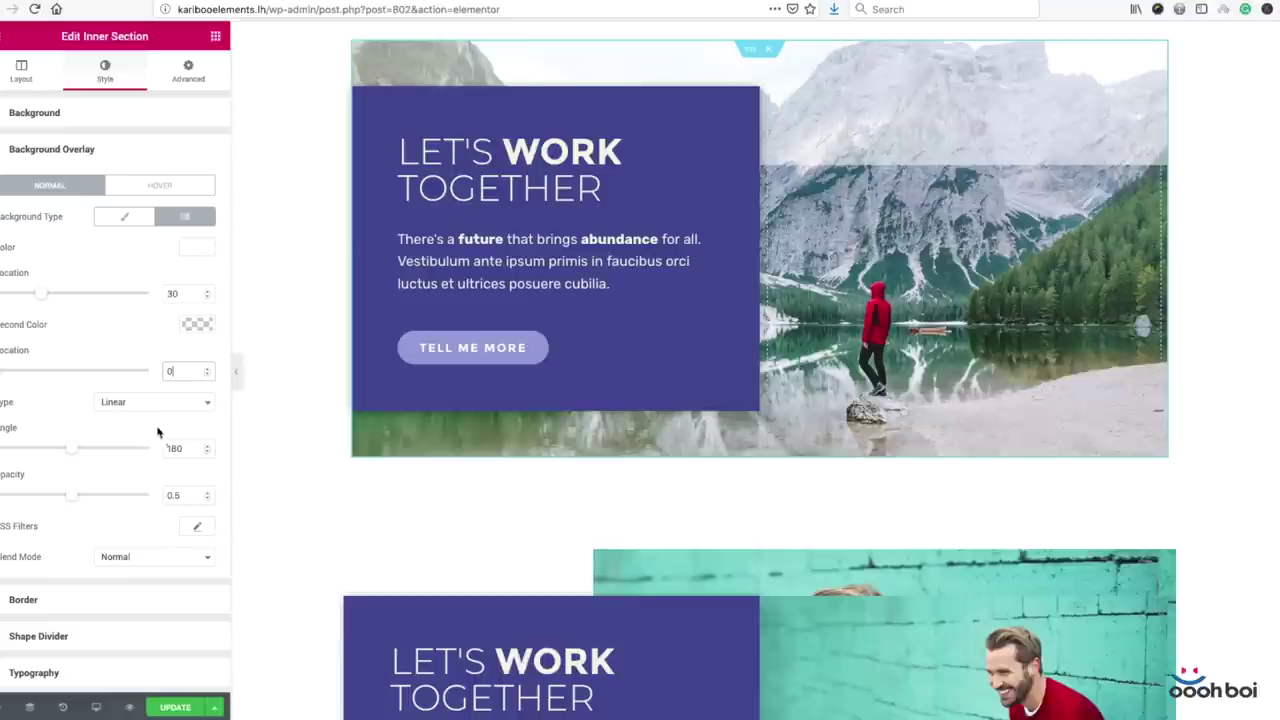
- Set the gradient angle to 90 and opacity to 1, keeping the first location at 30
{"action": "double_click", "coordinate": [168, 448]}
{"action": "type", "text": "90"}
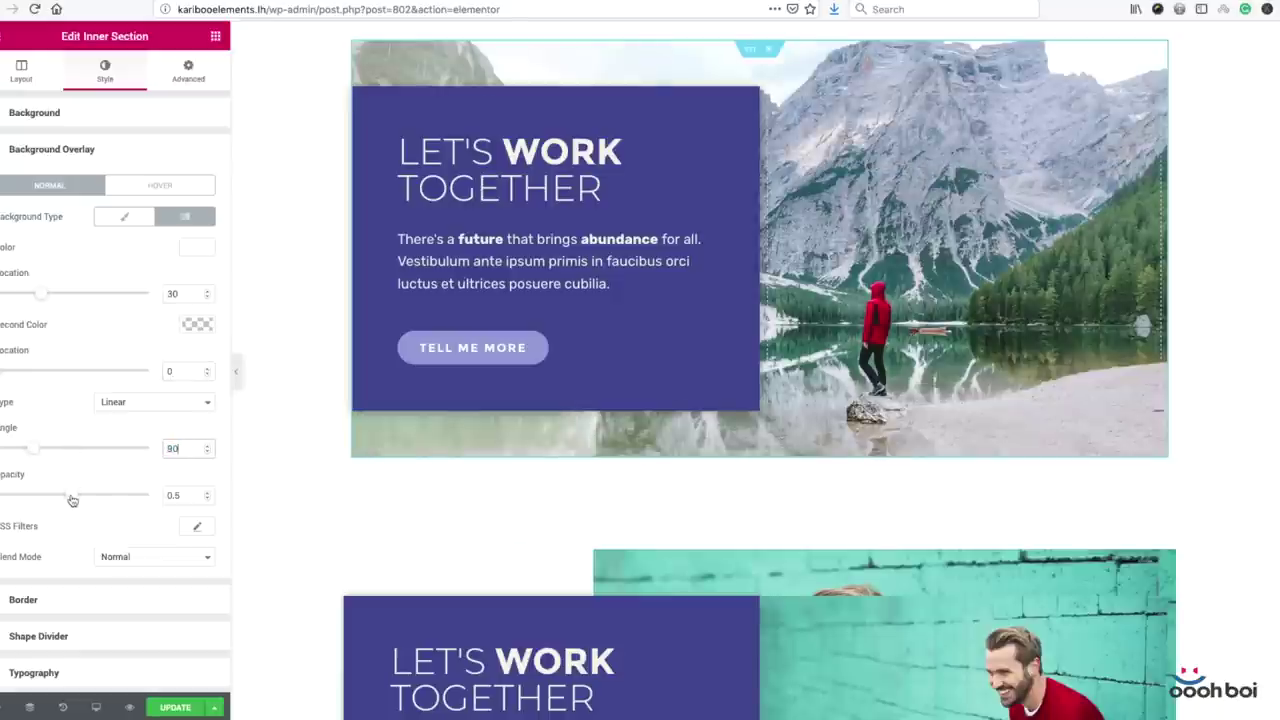
{"action": "left_click_drag", "start_coordinate": [70, 497], "coordinate": [186, 494]}
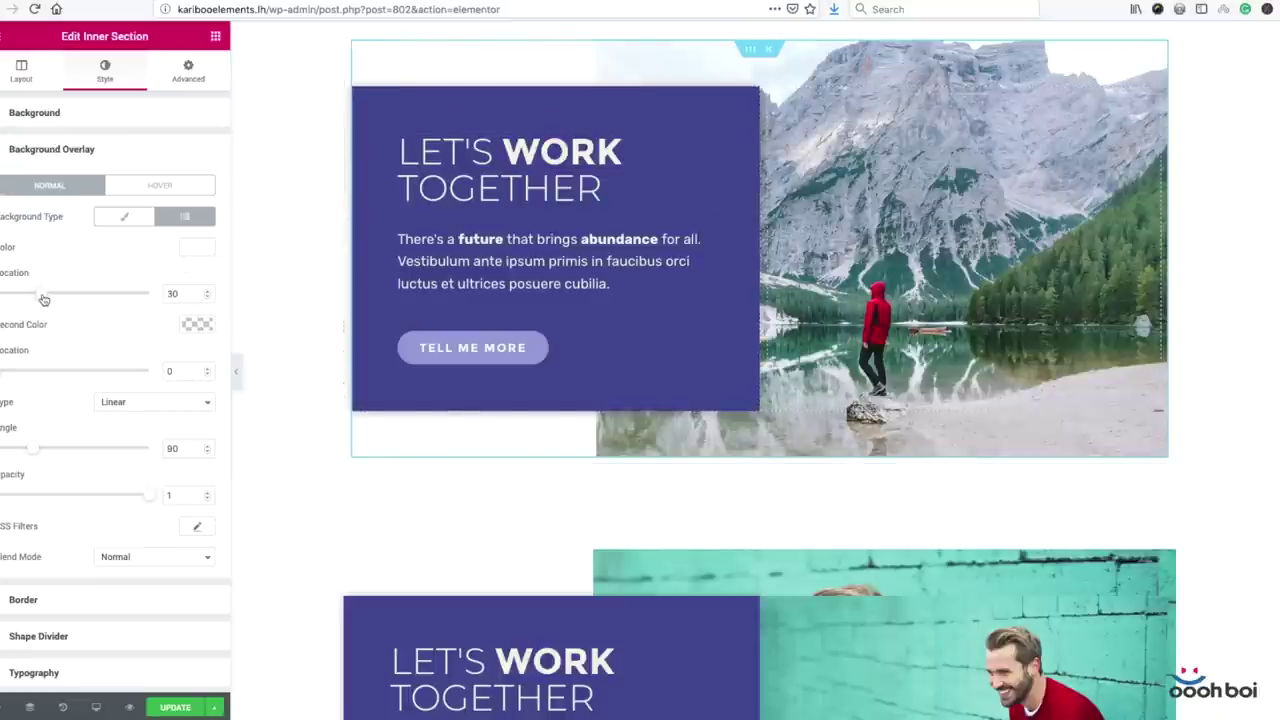
{"action": "mouse_move", "coordinate": [43, 299]}
{"action": "left_mouse_down"}
{"action": "mouse_move", "coordinate": [8, 305]}
{"action": "mouse_move", "coordinate": [98, 306]}
{"action": "mouse_move", "coordinate": [18, 300]}
{"action": "mouse_move", "coordinate": [43, 306]}
{"action": "left_mouse_up"}
{"action": "double_click", "coordinate": [170, 293]}
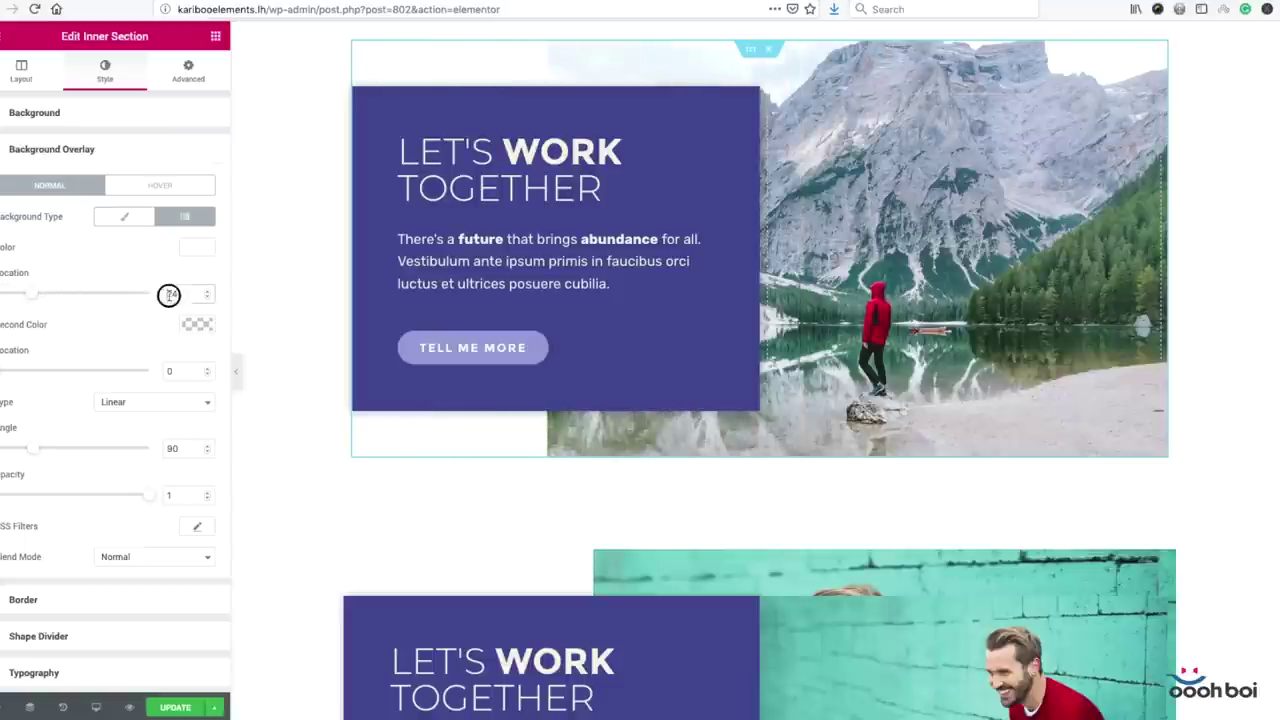
{"action": "type", "text": "30"}
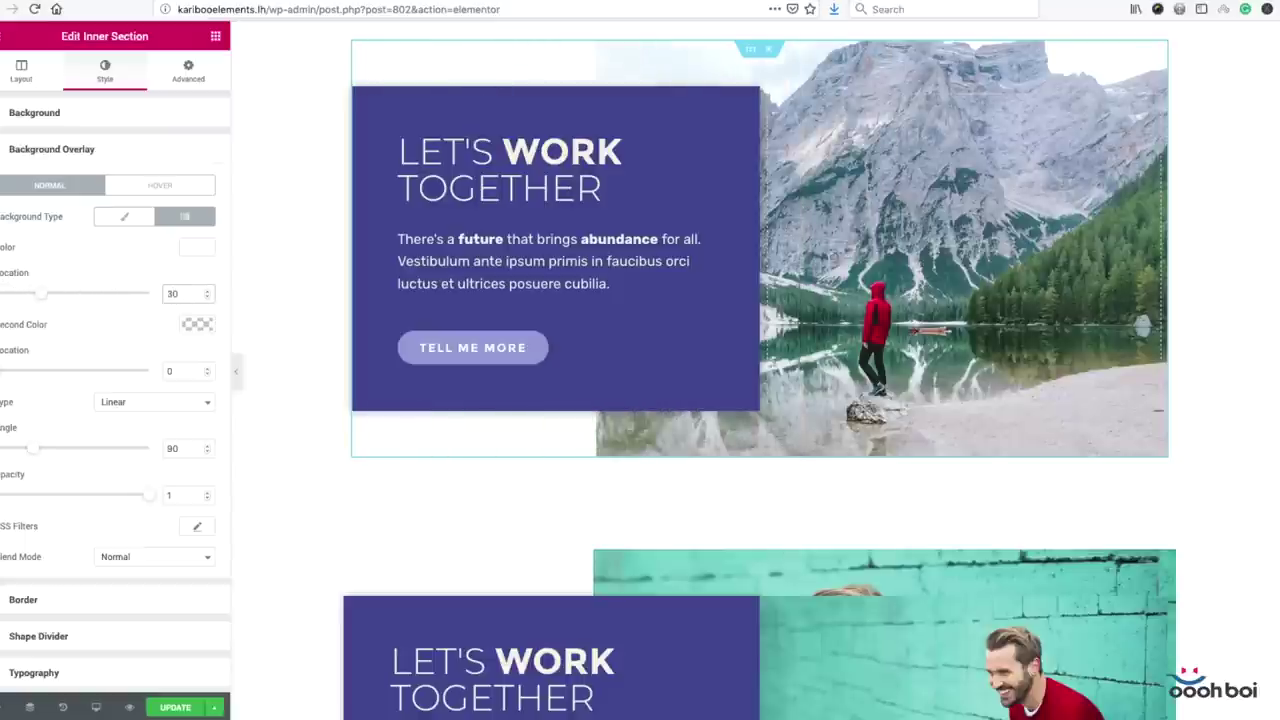
- Preview the page at tablet size and scroll through it
{"action": "left_click", "coordinate": [96, 710]}
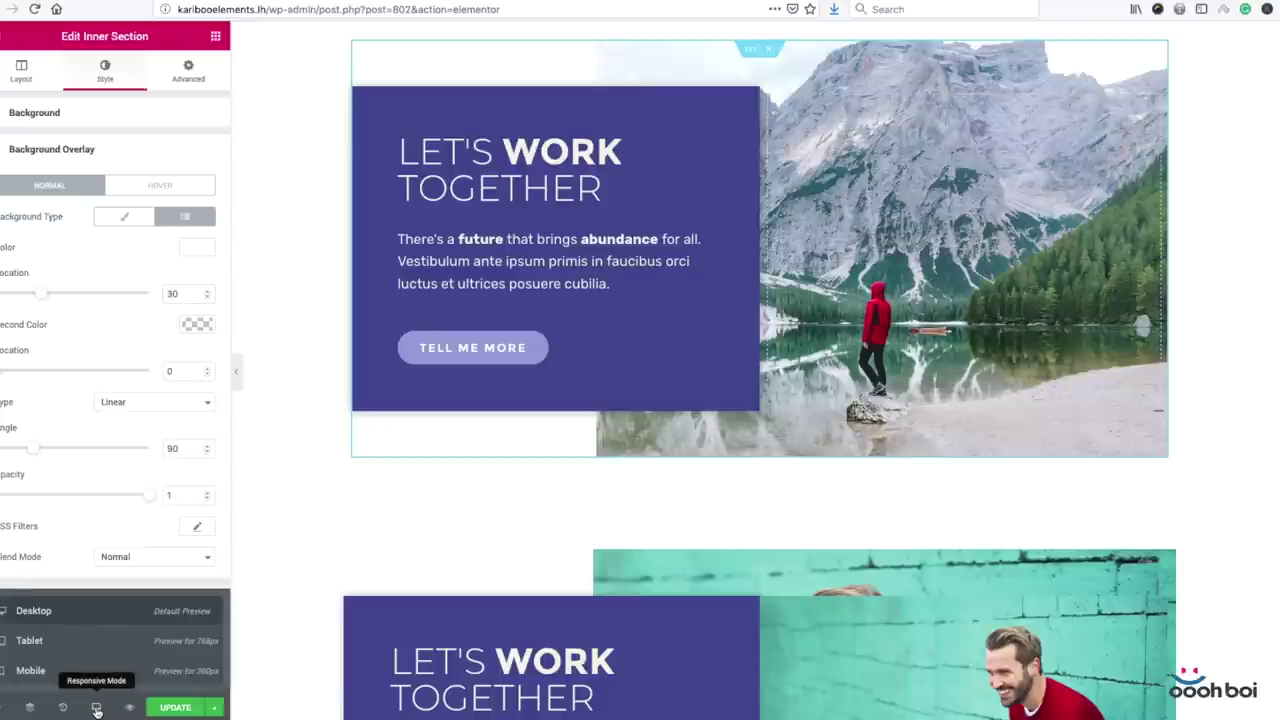
{"action": "left_click", "coordinate": [99, 649]}
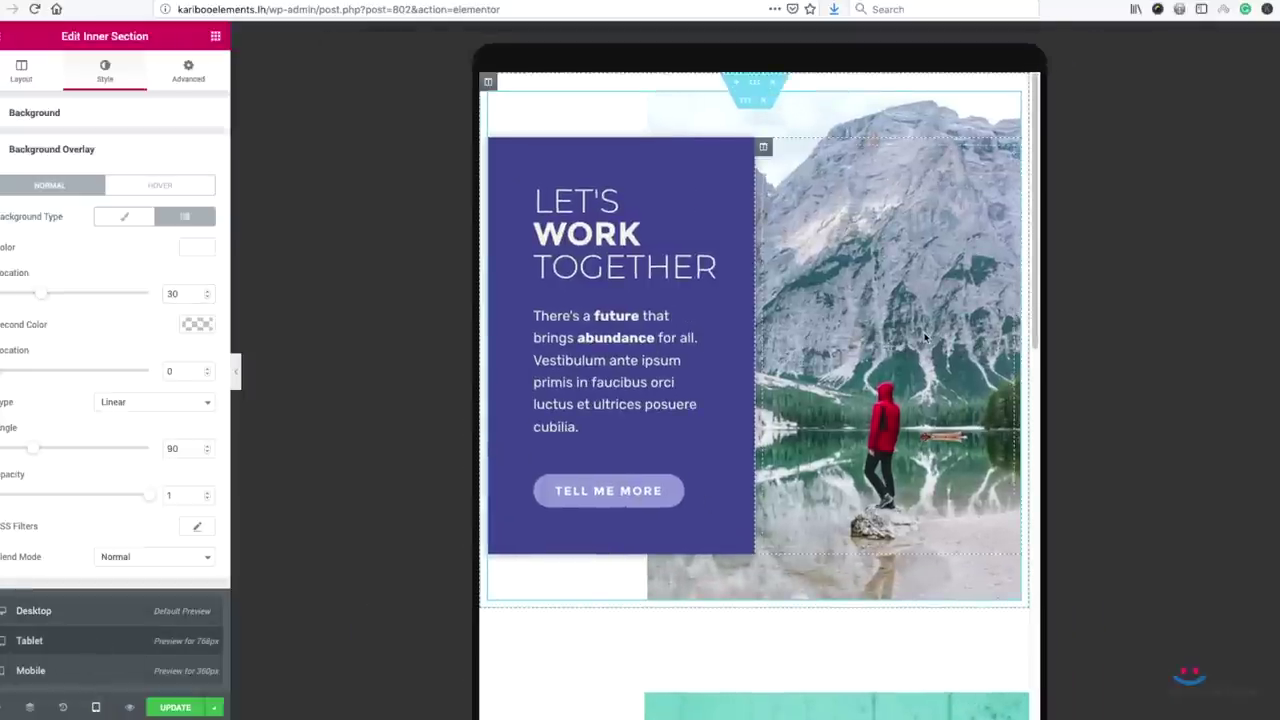
{"action": "scroll", "coordinate": [924, 335], "scroll_direction": "down", "scroll_amount": 4}
{"action": "scroll", "coordinate": [927, 338], "scroll_direction": "up", "scroll_amount": 2}
{"action": "scroll", "coordinate": [926, 338], "scroll_direction": "up", "scroll_amount": 1}
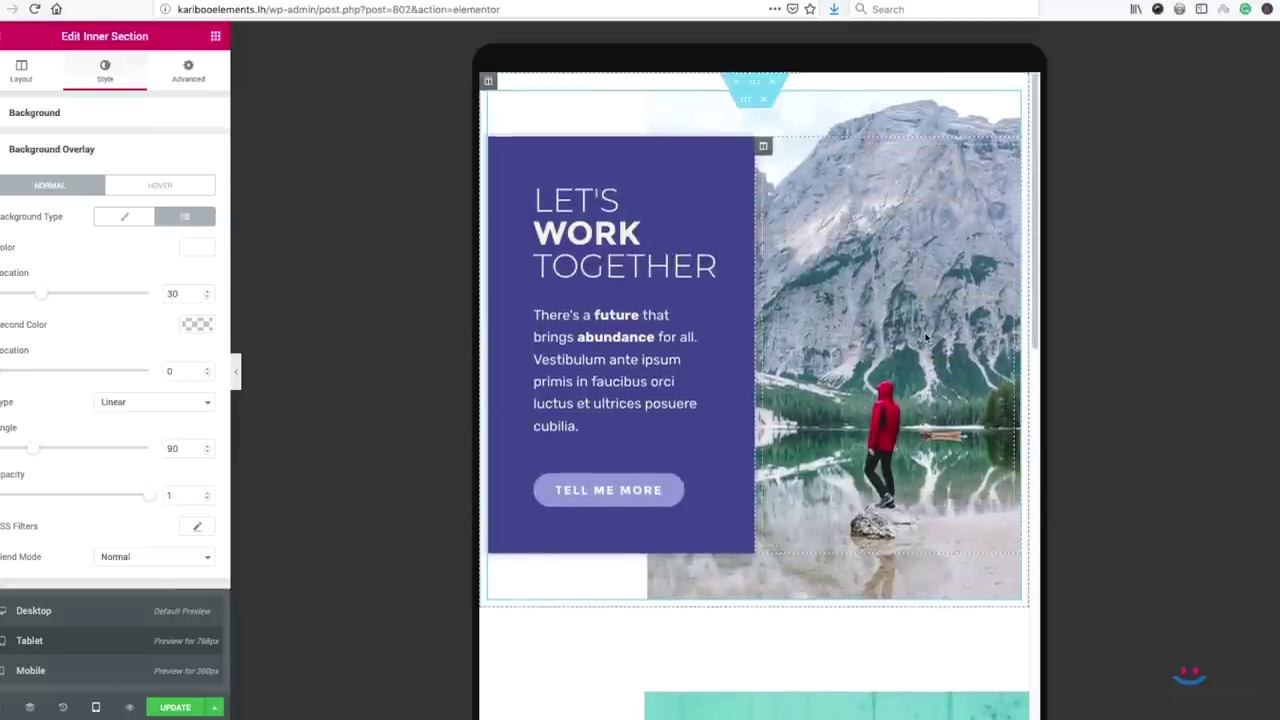
{"action": "scroll", "coordinate": [926, 338], "scroll_direction": "down", "scroll_amount": 5}
{"action": "scroll", "coordinate": [926, 338], "scroll_direction": "up", "scroll_amount": 3}
{"action": "scroll", "coordinate": [926, 338], "scroll_direction": "up", "scroll_amount": 2}
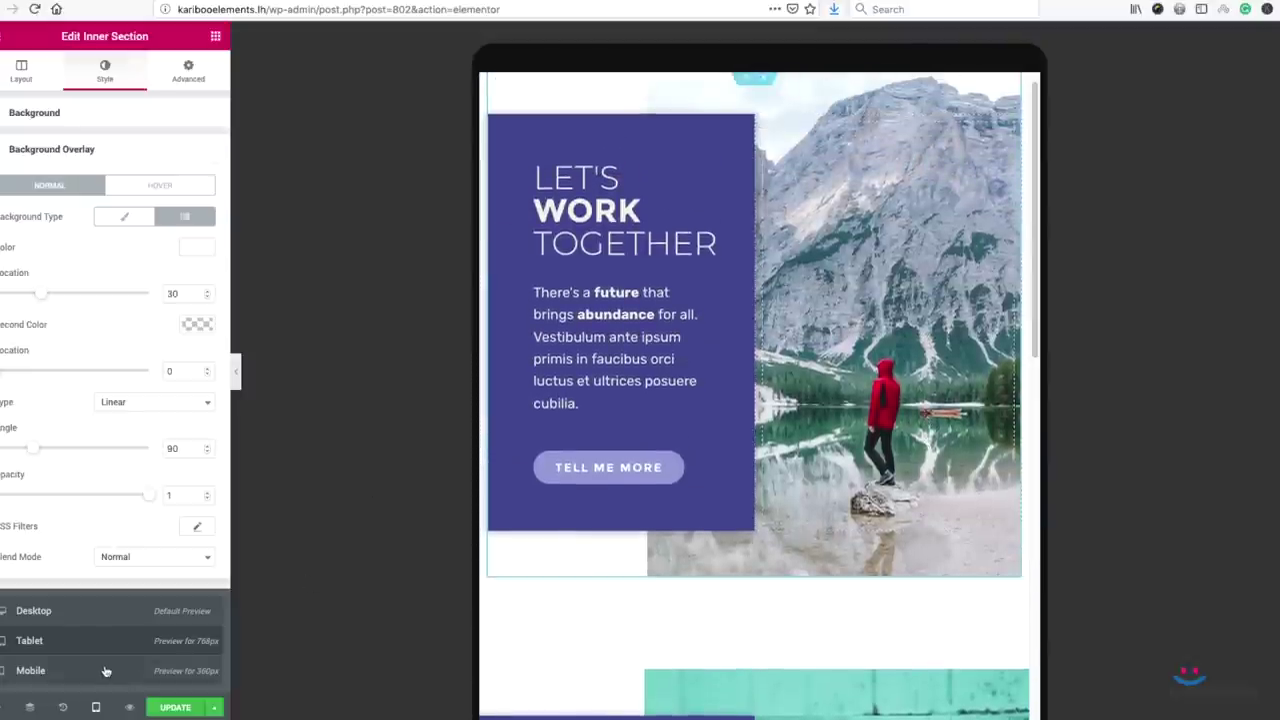
- Preview the page at mobile size and scroll through the stacked lake section
{"action": "left_click", "coordinate": [104, 670]}
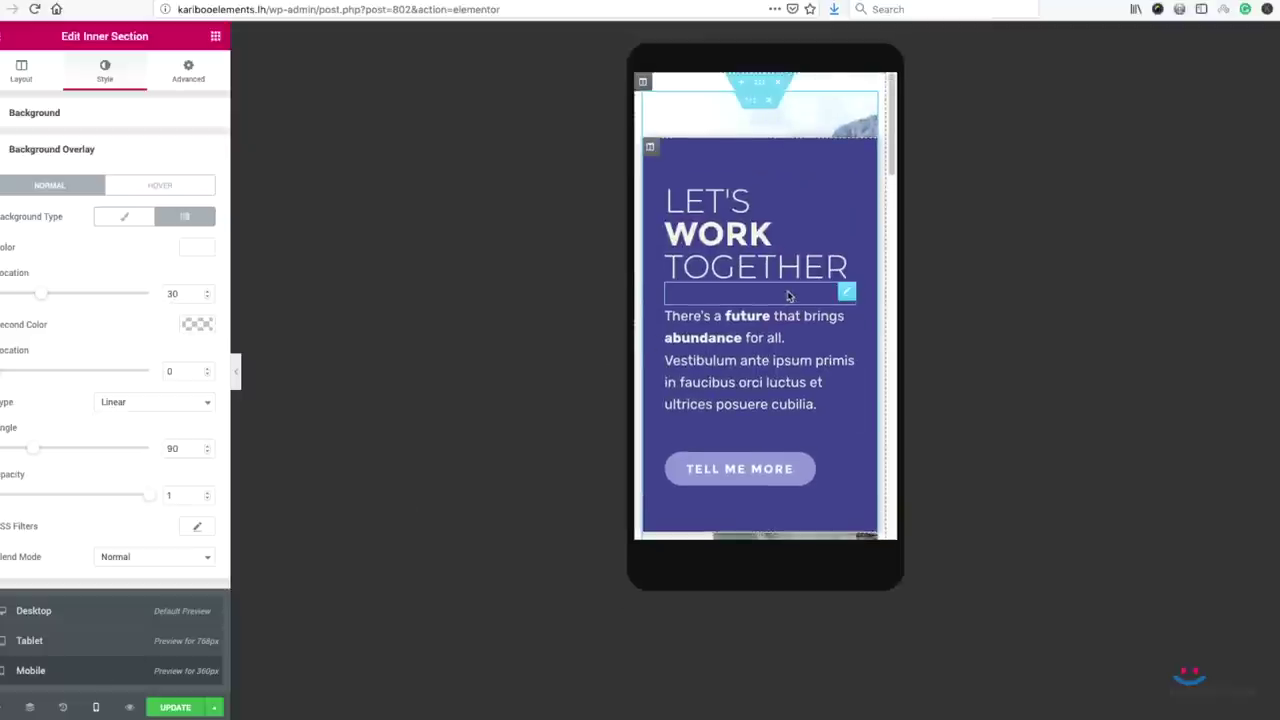
{"action": "scroll", "coordinate": [787, 291], "scroll_direction": "down", "scroll_amount": 2}
{"action": "scroll", "coordinate": [787, 291], "scroll_direction": "up", "scroll_amount": 2}
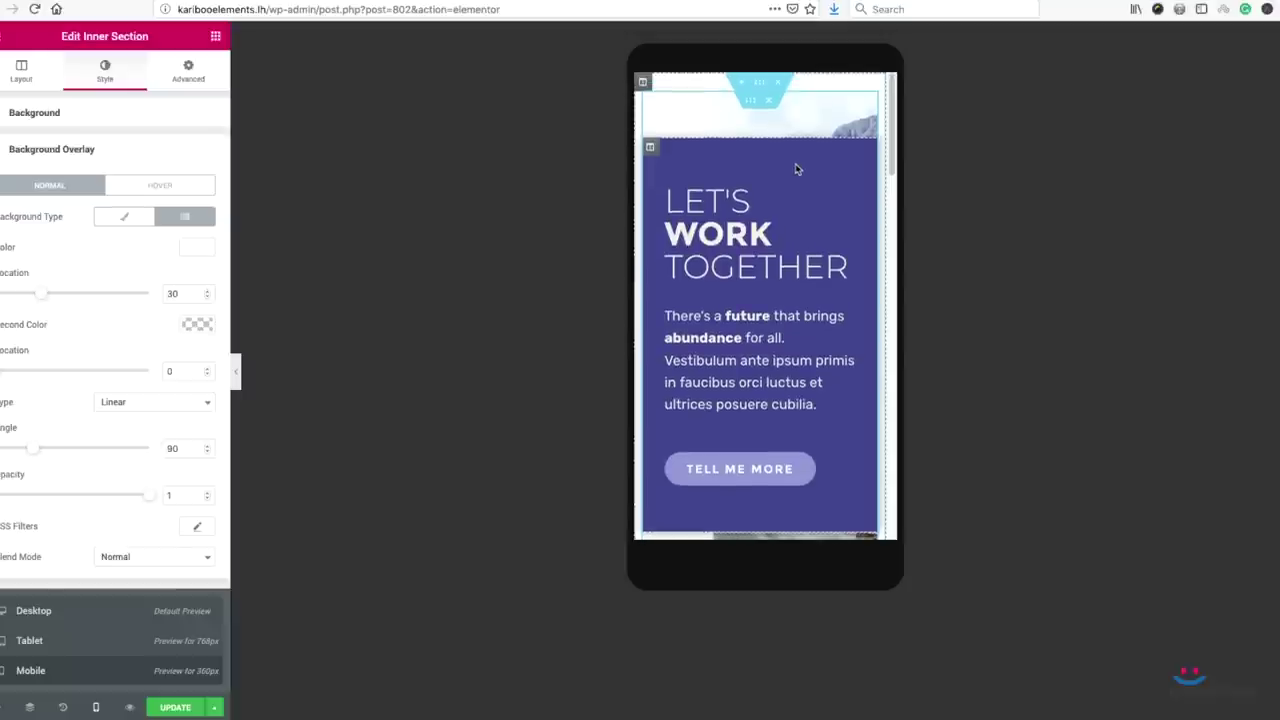
{"action": "scroll", "coordinate": [795, 163], "scroll_direction": "down", "scroll_amount": 2}
{"action": "scroll", "coordinate": [795, 163], "scroll_direction": "down", "scroll_amount": 2}
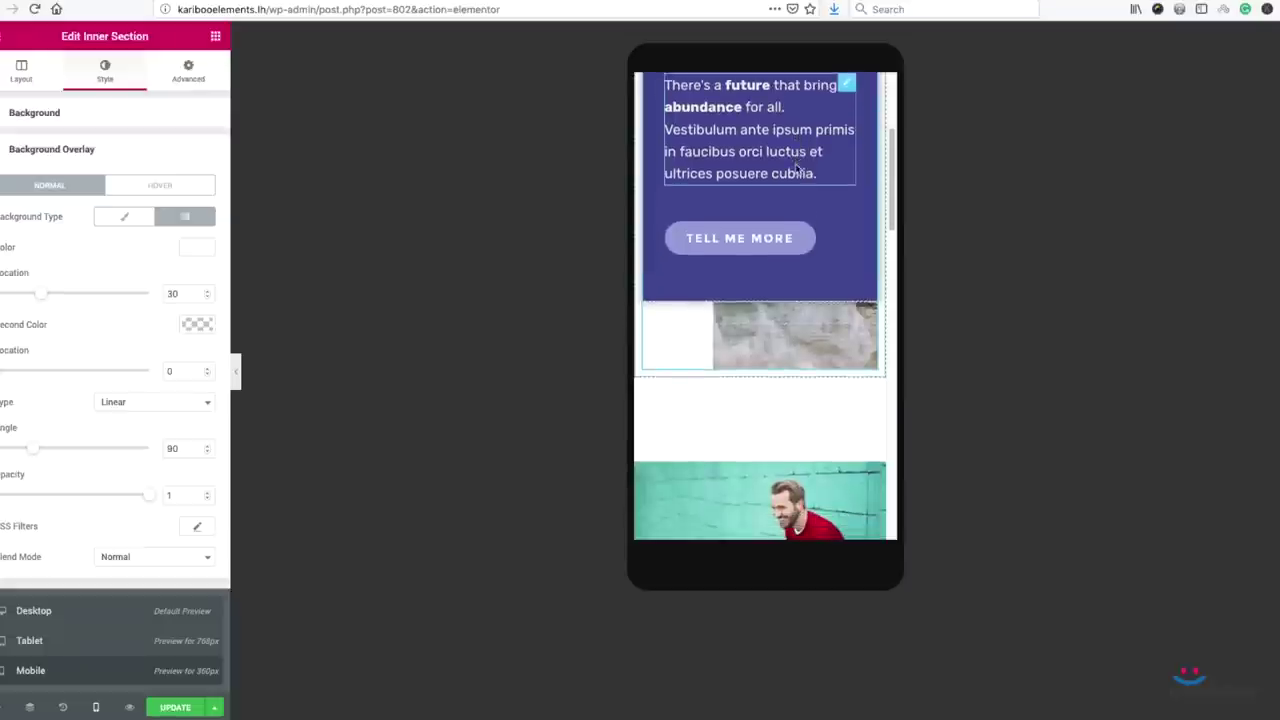
{"action": "scroll", "coordinate": [795, 163], "scroll_direction": "up", "scroll_amount": 4}
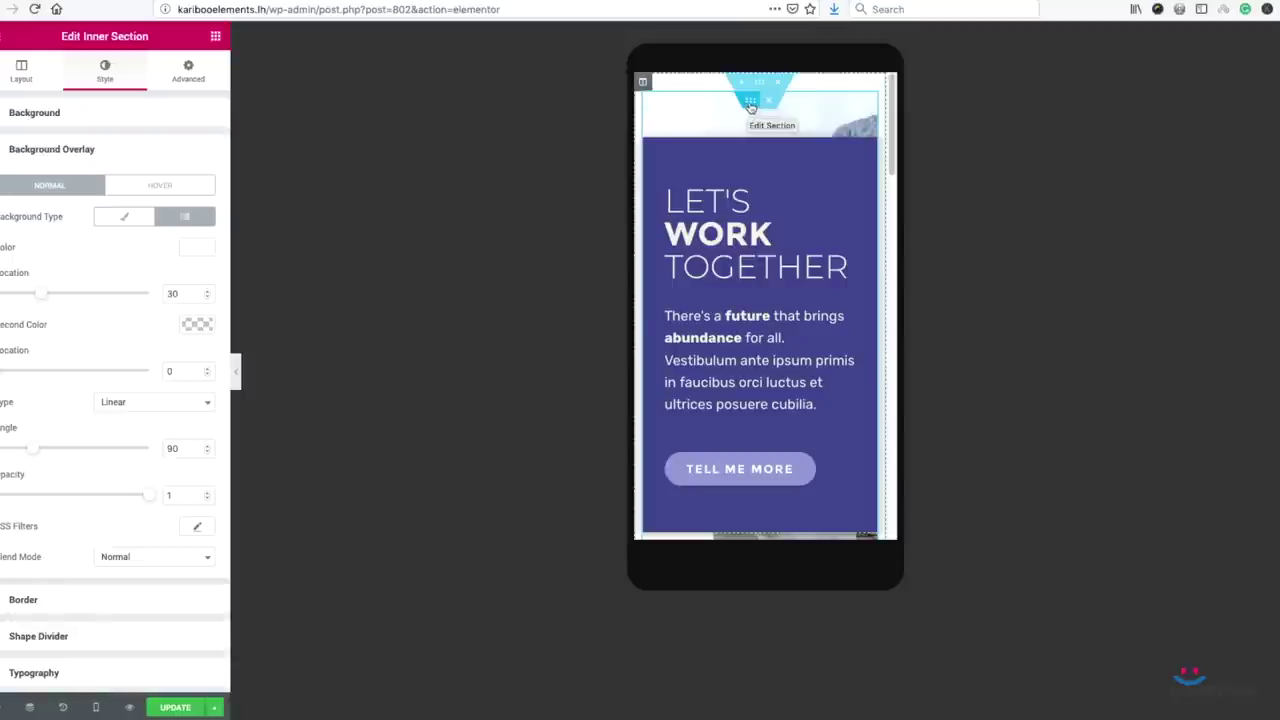
{"action": "left_click", "coordinate": [185, 74]}
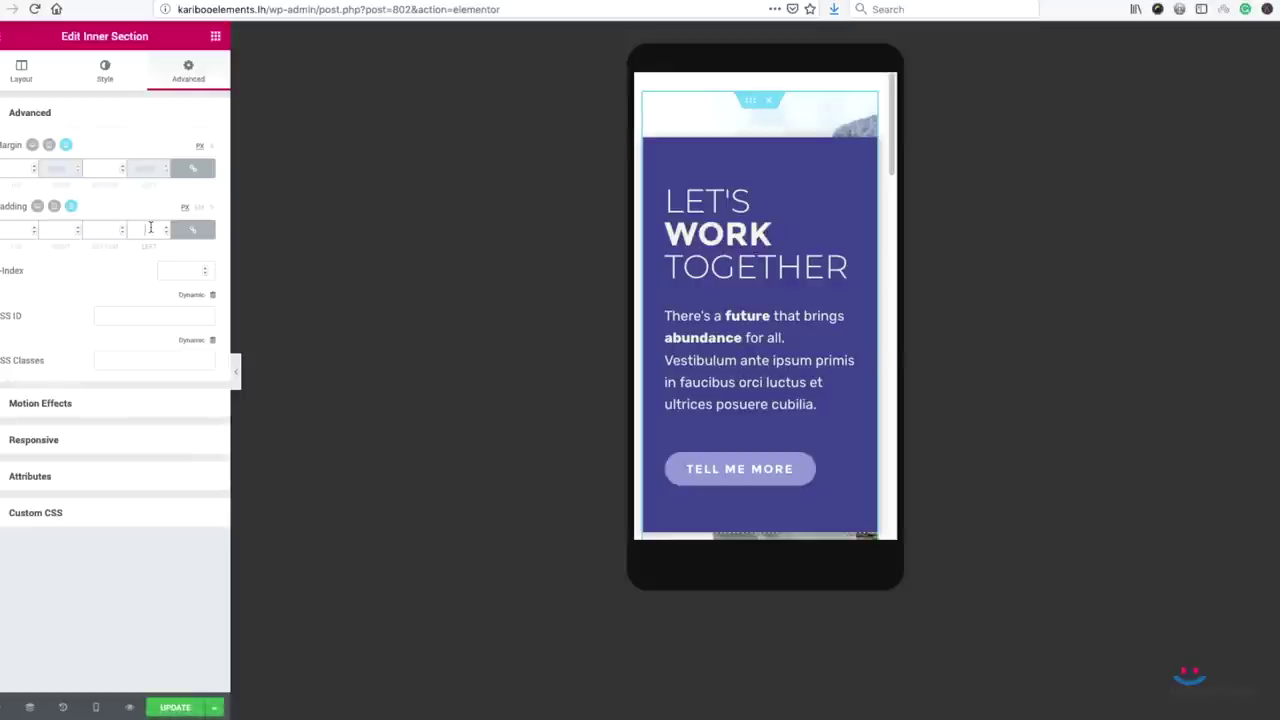
- Set the inner section's mobile padding to 0 and bring up the Elements panel
{"action": "type", "text": "0"}
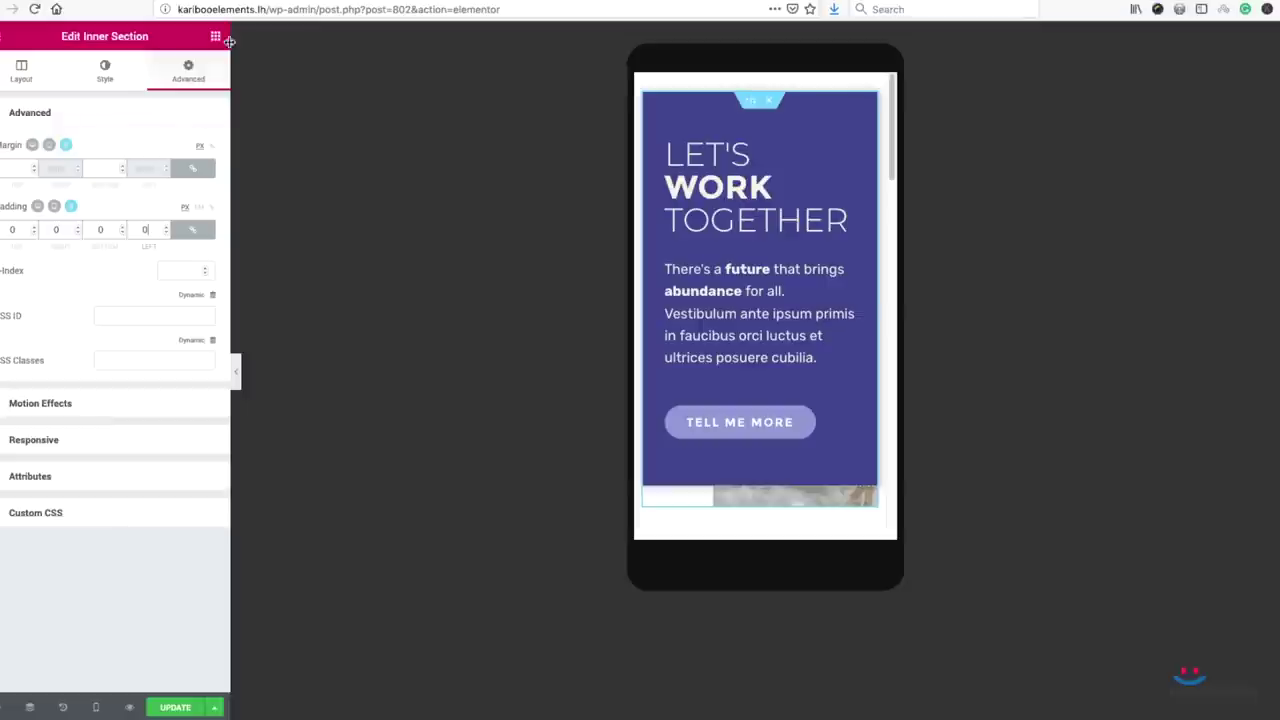
{"action": "left_click", "coordinate": [215, 39]}
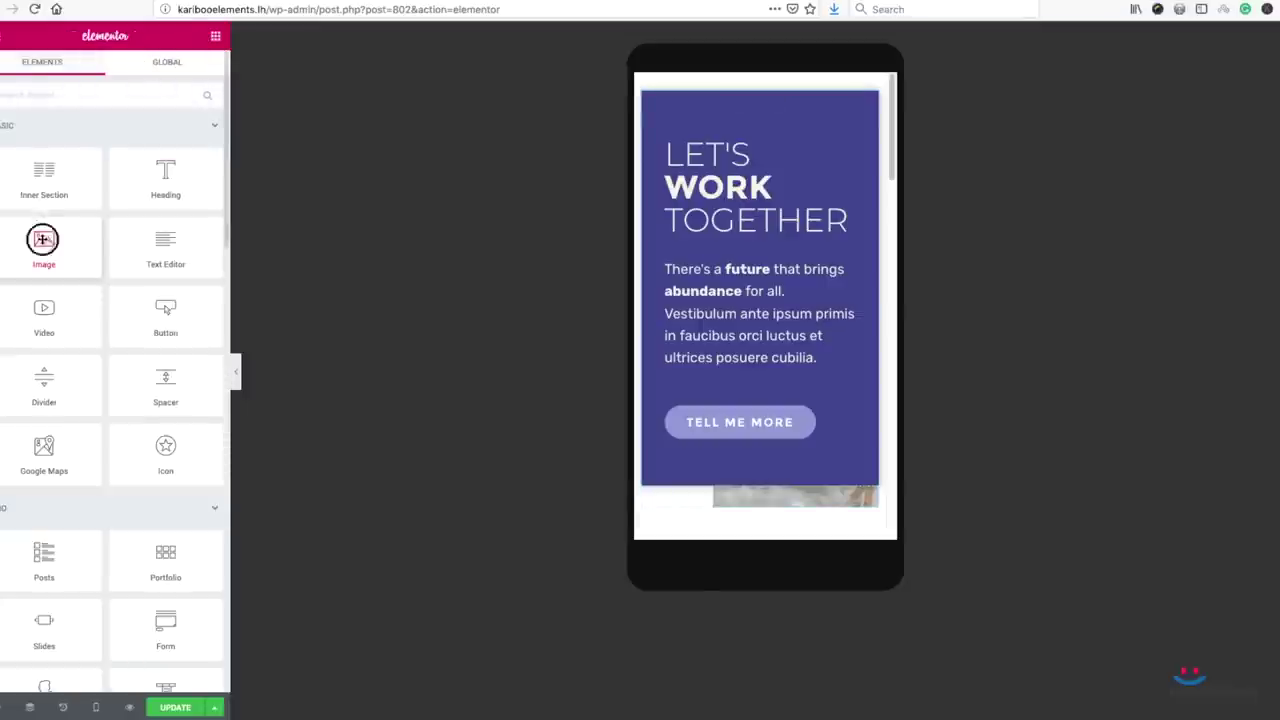
- Add an image widget below the purple box showing the mountain-lake photo
{"action": "left_click_drag", "start_coordinate": [43, 240], "coordinate": [720, 489]}
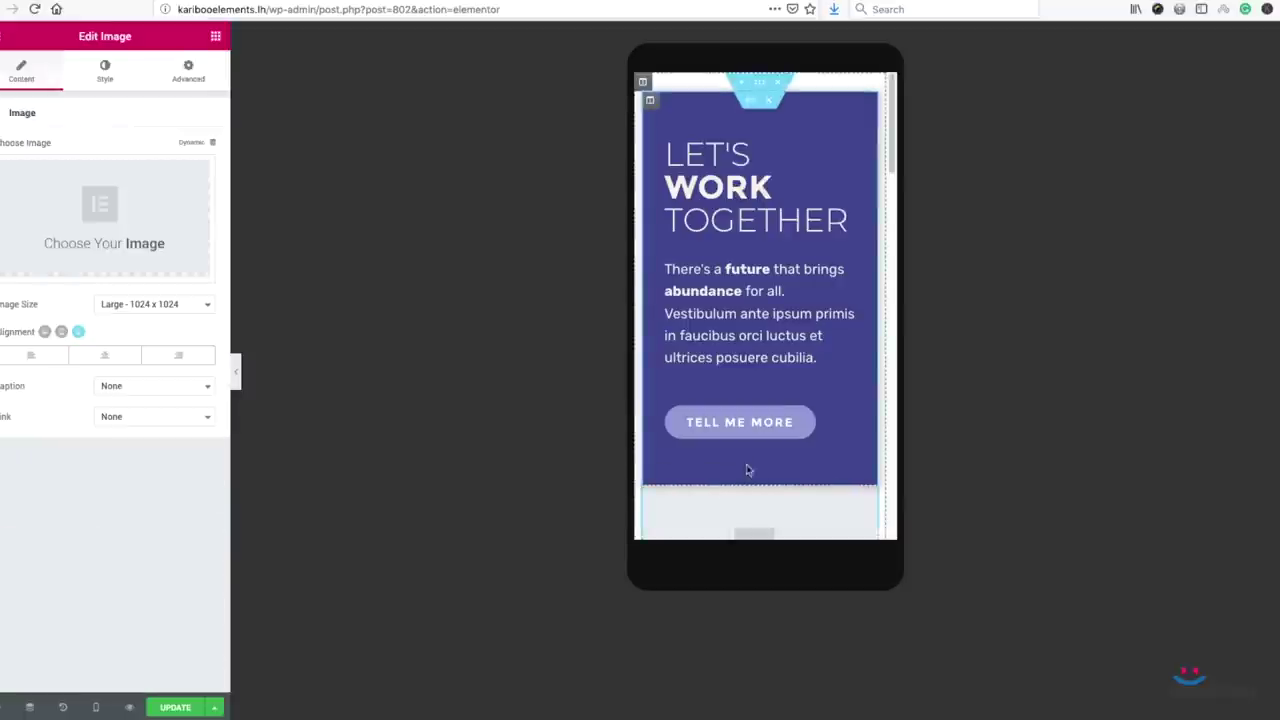
{"action": "scroll", "coordinate": [783, 310], "scroll_direction": "down", "scroll_amount": 3}
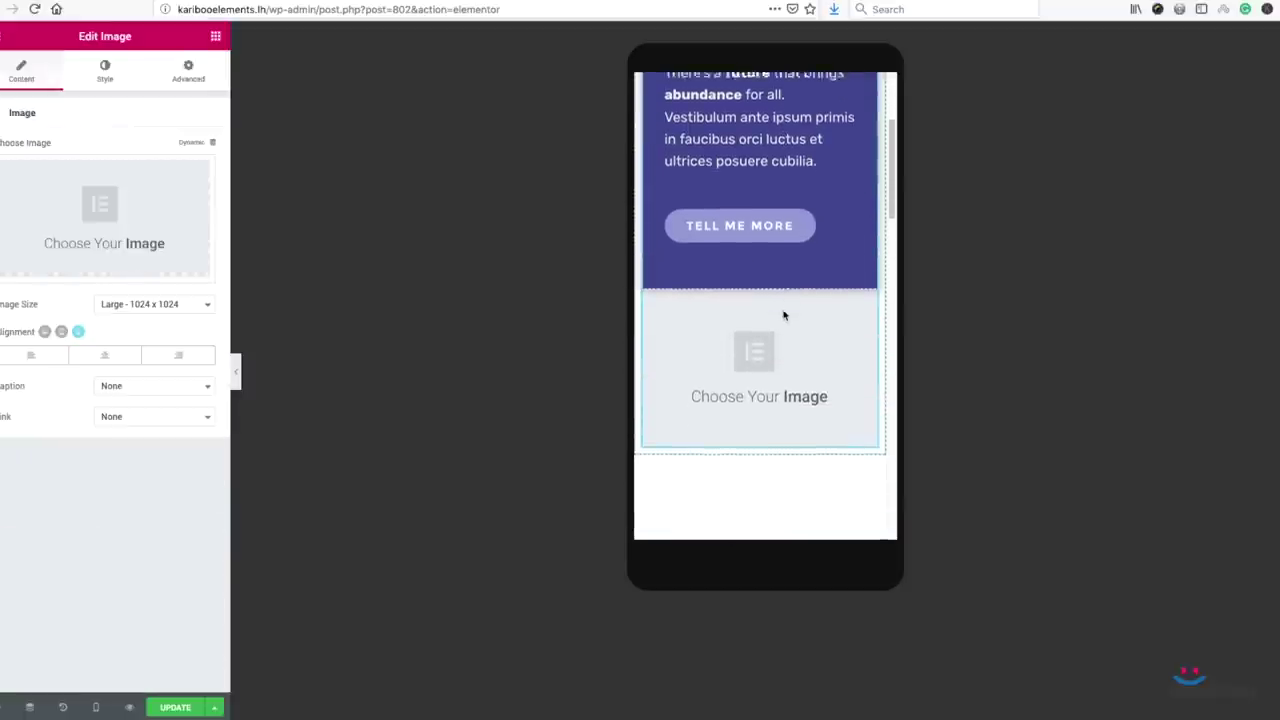
{"action": "scroll", "coordinate": [783, 315], "scroll_direction": "down", "scroll_amount": 1}
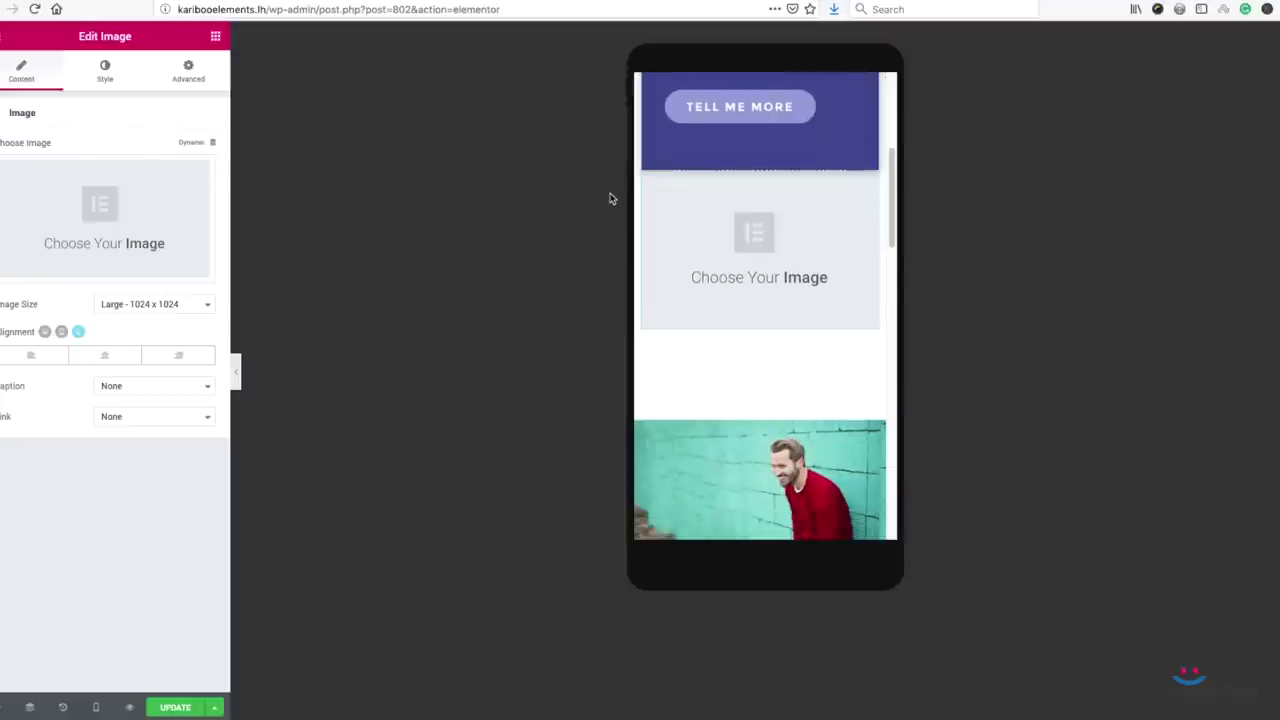
{"action": "left_click", "coordinate": [135, 199]}
{"action": "left_click", "coordinate": [698, 497]}
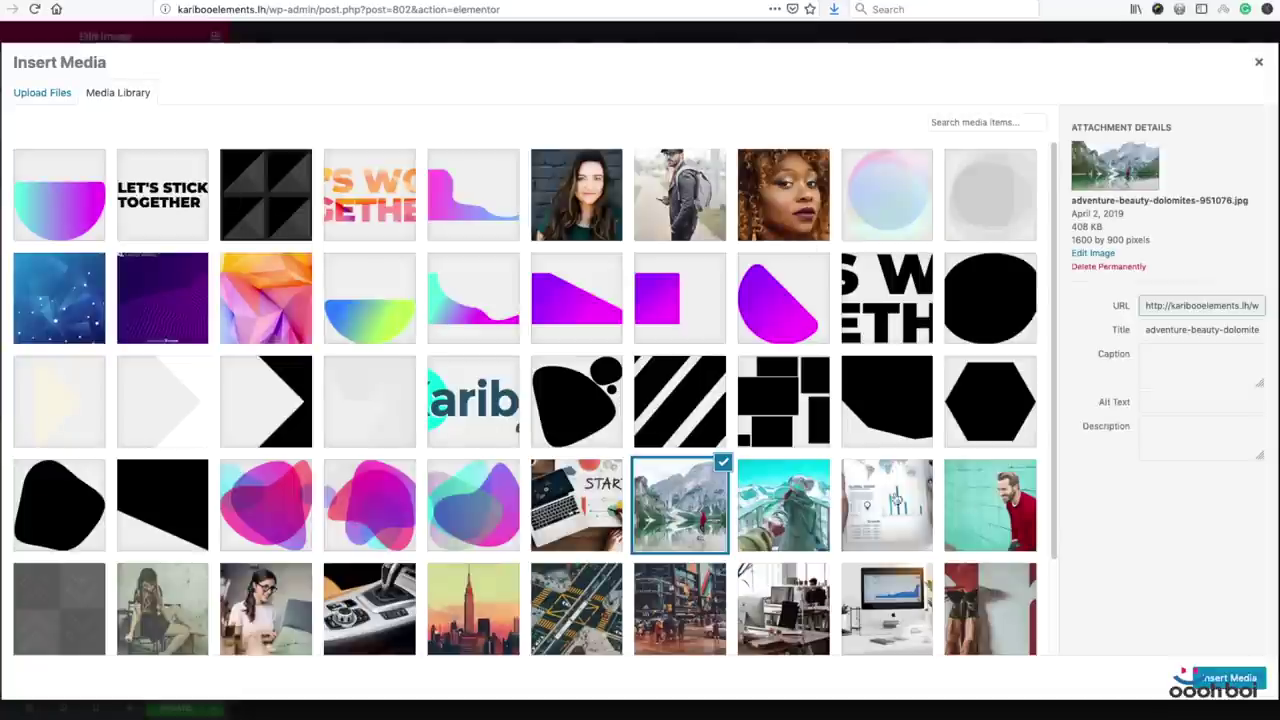
{"action": "left_click", "coordinate": [1216, 678]}
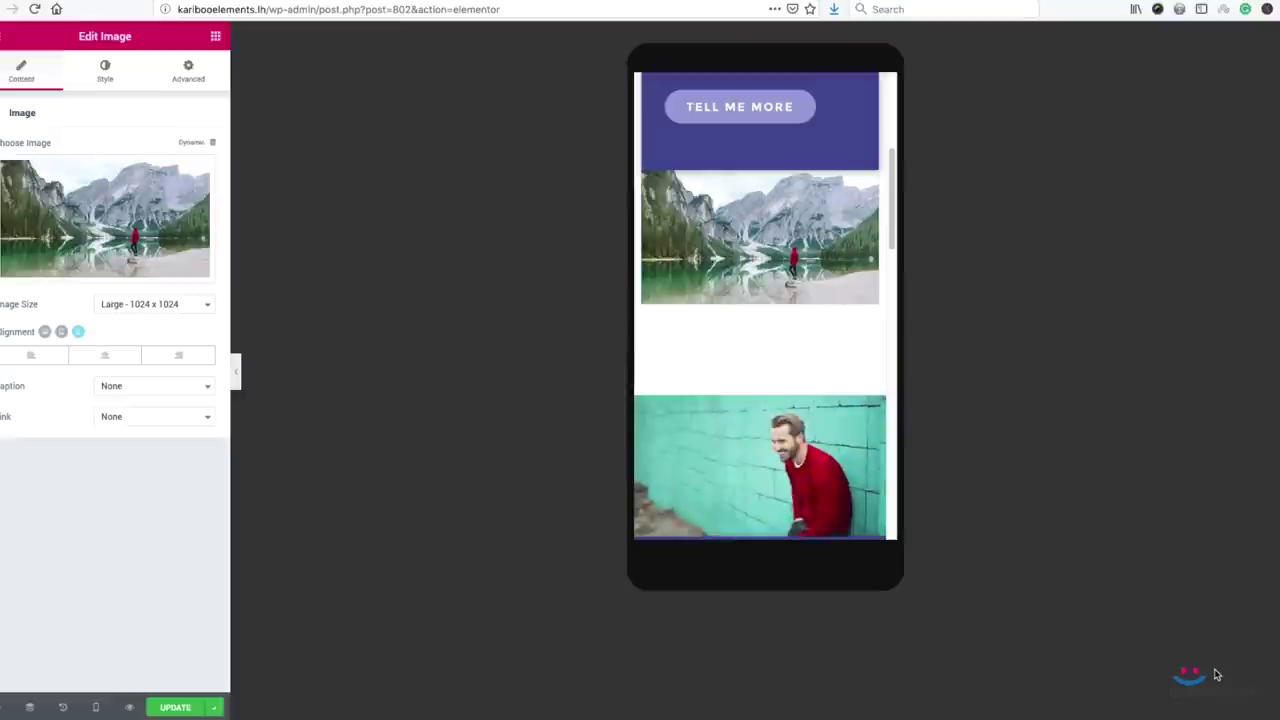
- Set the image size to Full and check it in the mobile preview
{"action": "left_click", "coordinate": [145, 305]}
{"action": "left_click", "coordinate": [140, 320]}
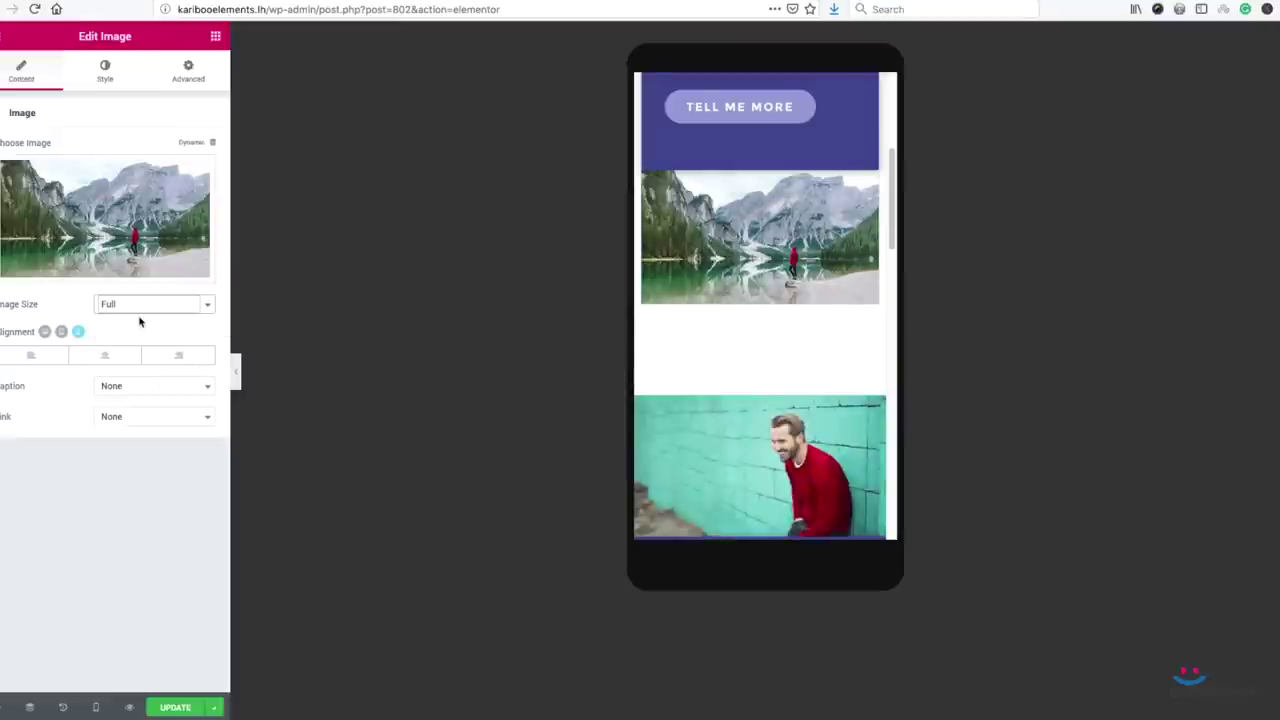
{"action": "scroll", "coordinate": [779, 291], "scroll_direction": "up", "scroll_amount": 1}
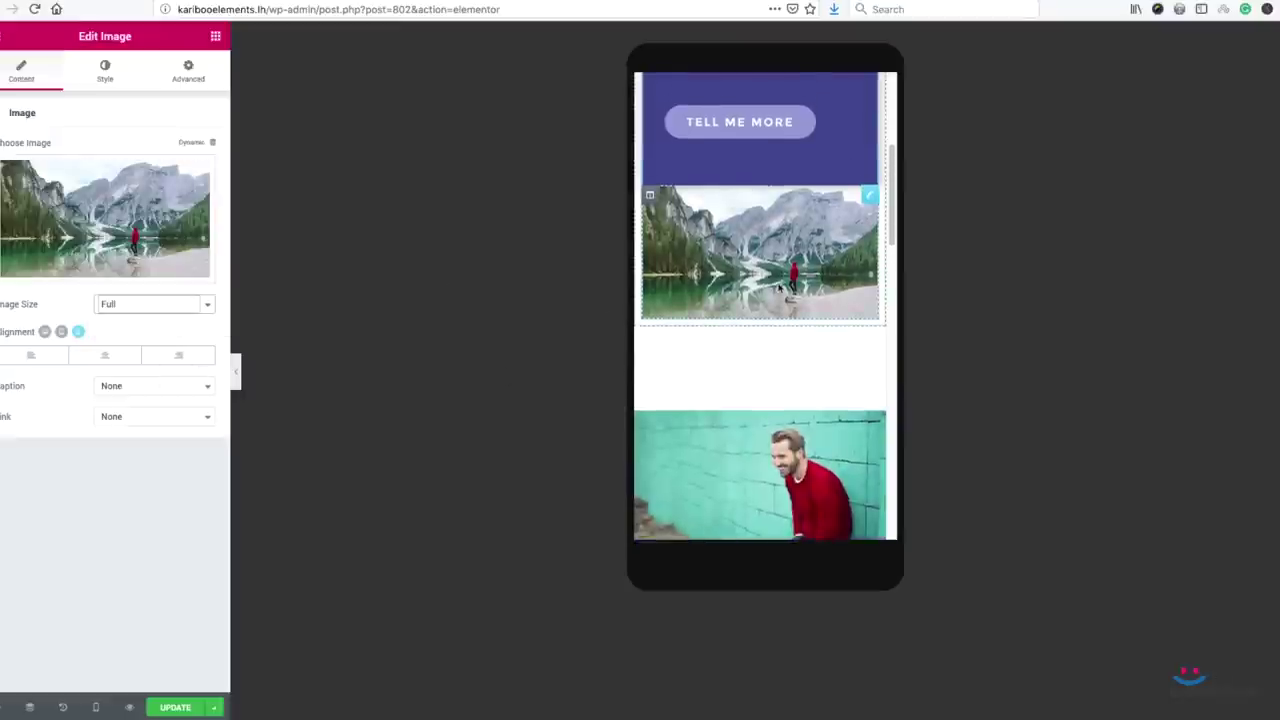
{"action": "scroll", "coordinate": [778, 291], "scroll_direction": "up", "scroll_amount": 3}
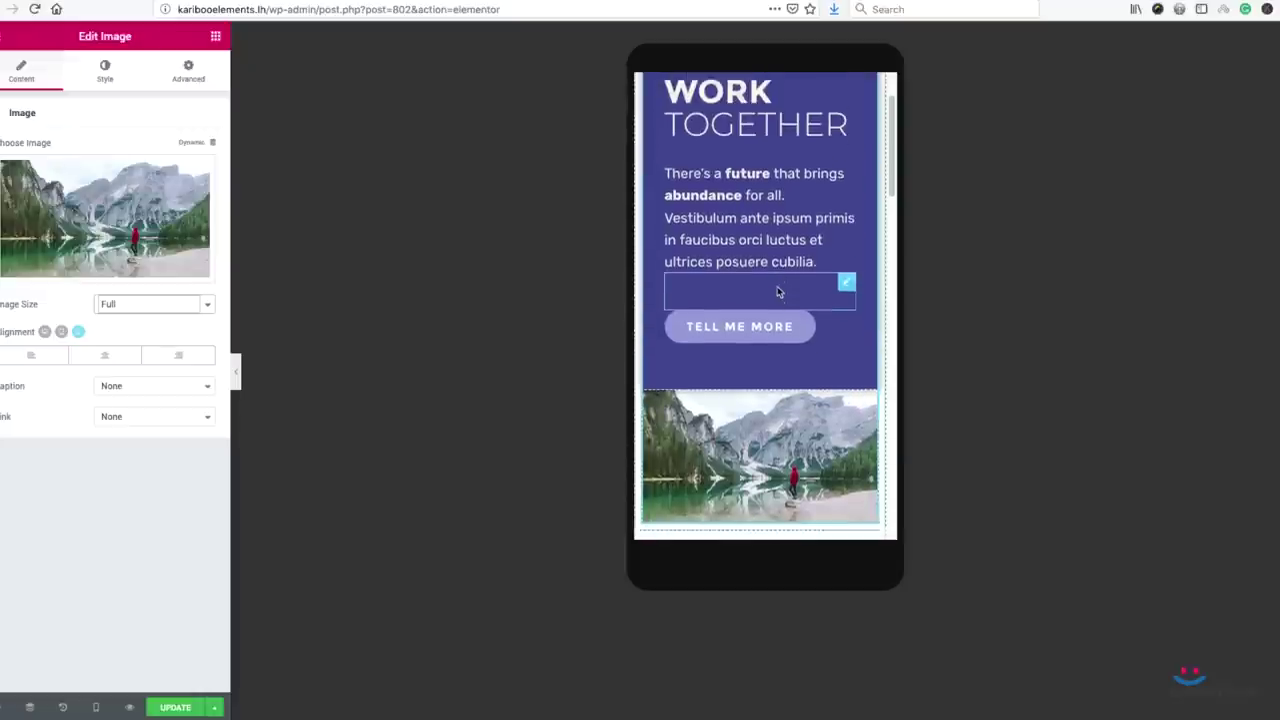
{"action": "scroll", "coordinate": [778, 291], "scroll_direction": "down", "scroll_amount": 1}
{"action": "scroll", "coordinate": [777, 291], "scroll_direction": "down", "scroll_amount": 1}
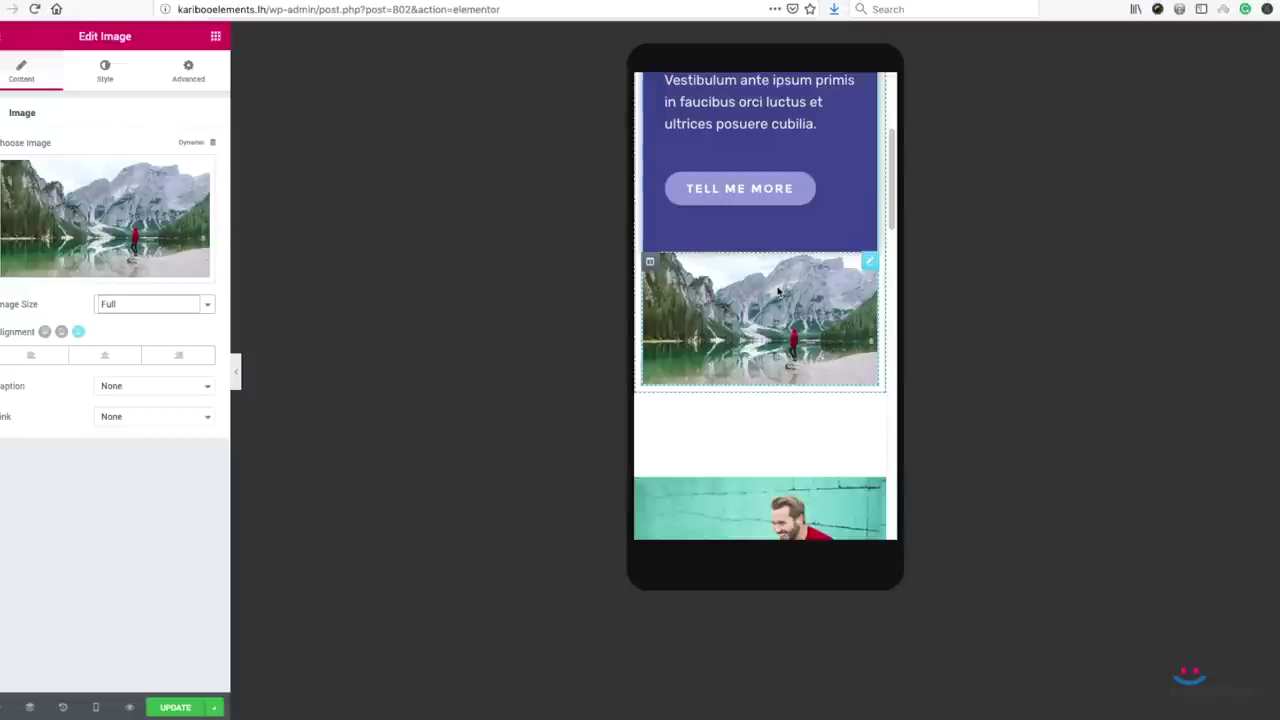
{"action": "scroll", "coordinate": [835, 255], "scroll_direction": "up", "scroll_amount": 5}
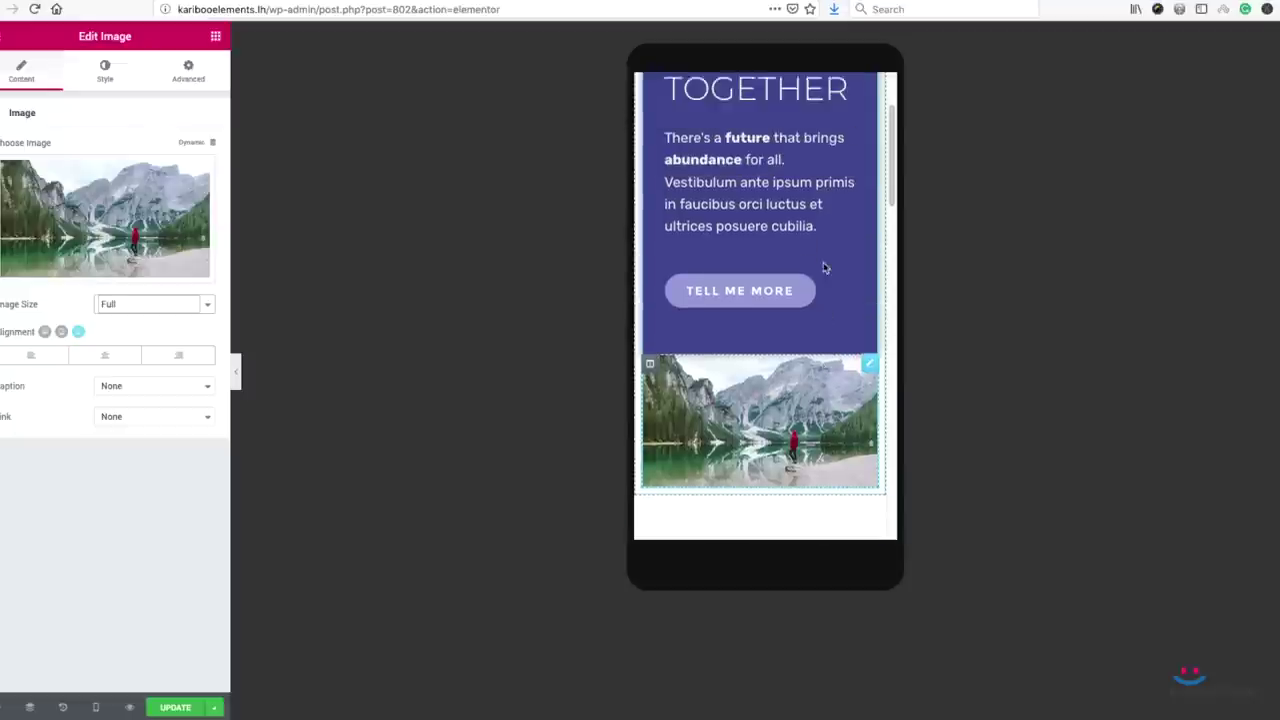
- Turn on Reverse Columns (Mobile) for the inner section so the photo stacks above the text
{"action": "left_click", "coordinate": [752, 104]}
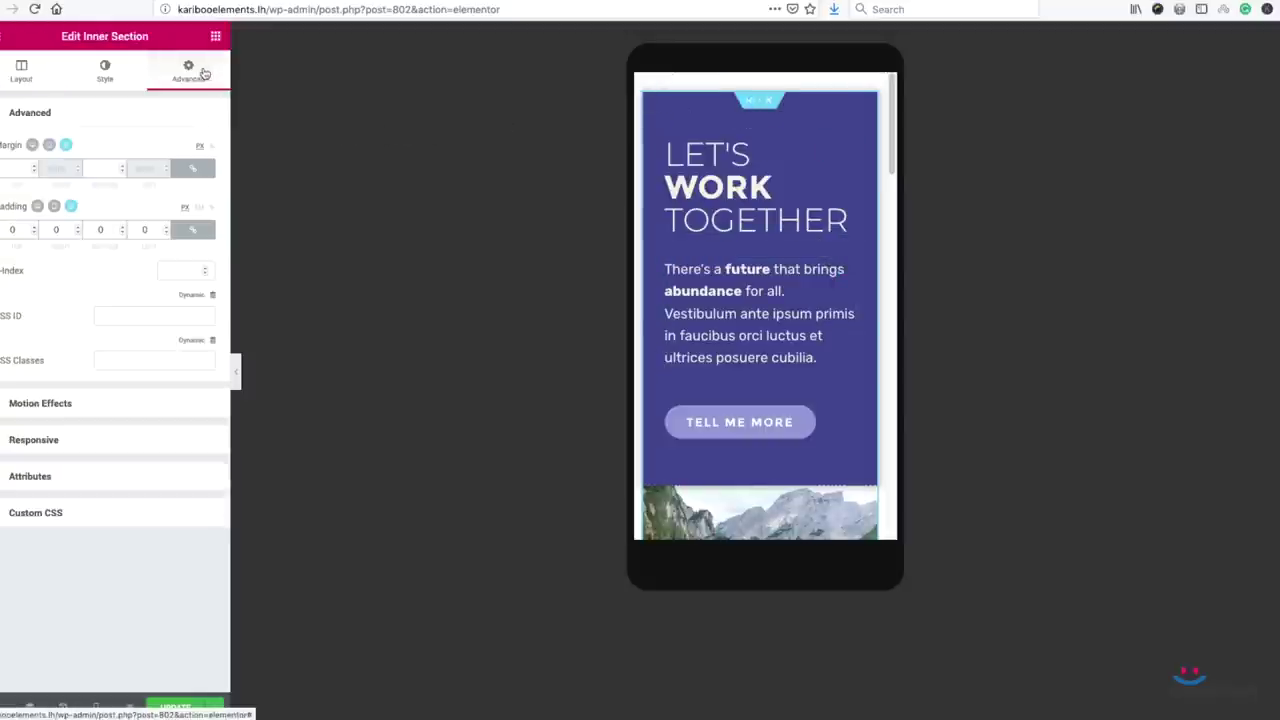
{"action": "left_click", "coordinate": [57, 441]}
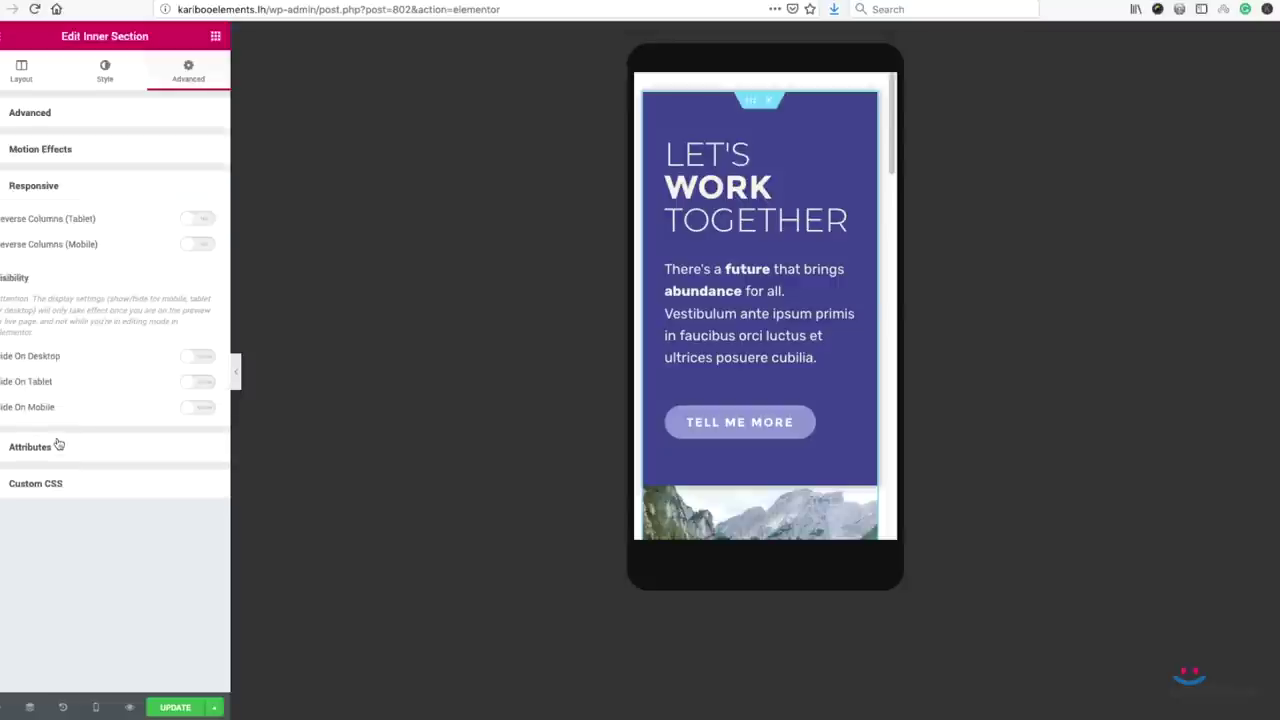
{"action": "left_click", "coordinate": [196, 246]}
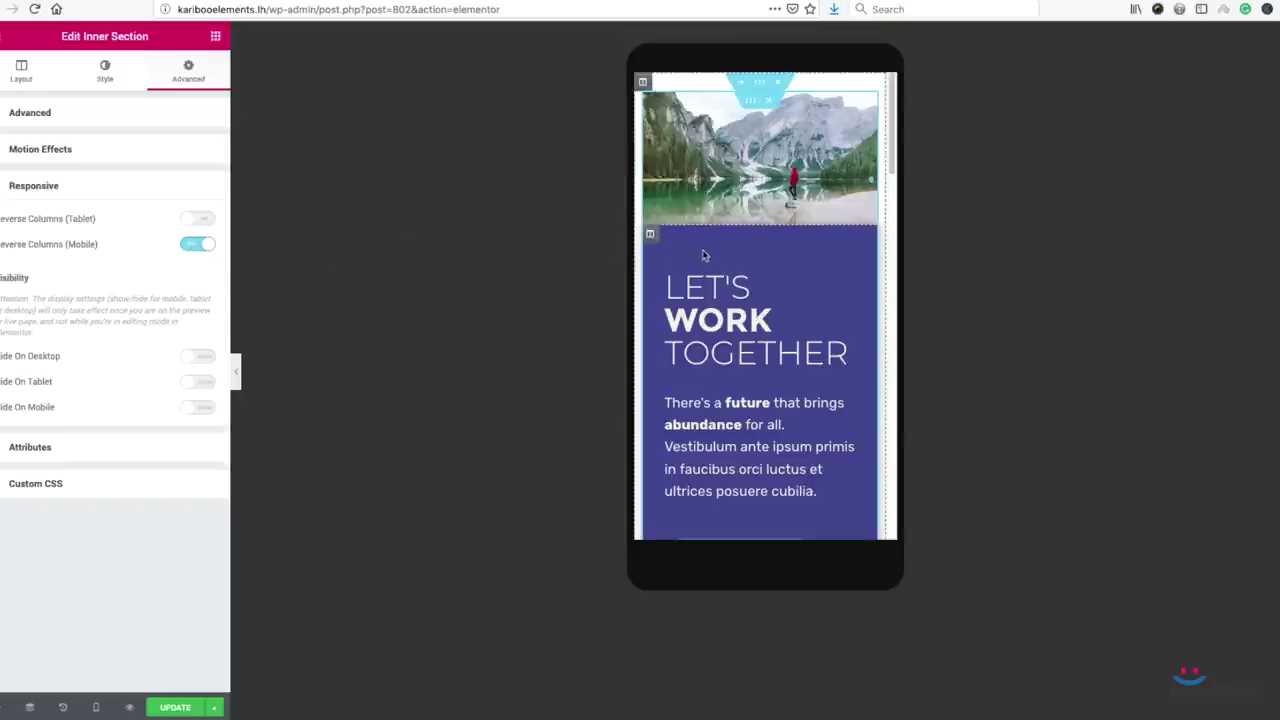
{"action": "scroll", "coordinate": [754, 268], "scroll_direction": "down", "scroll_amount": 3}
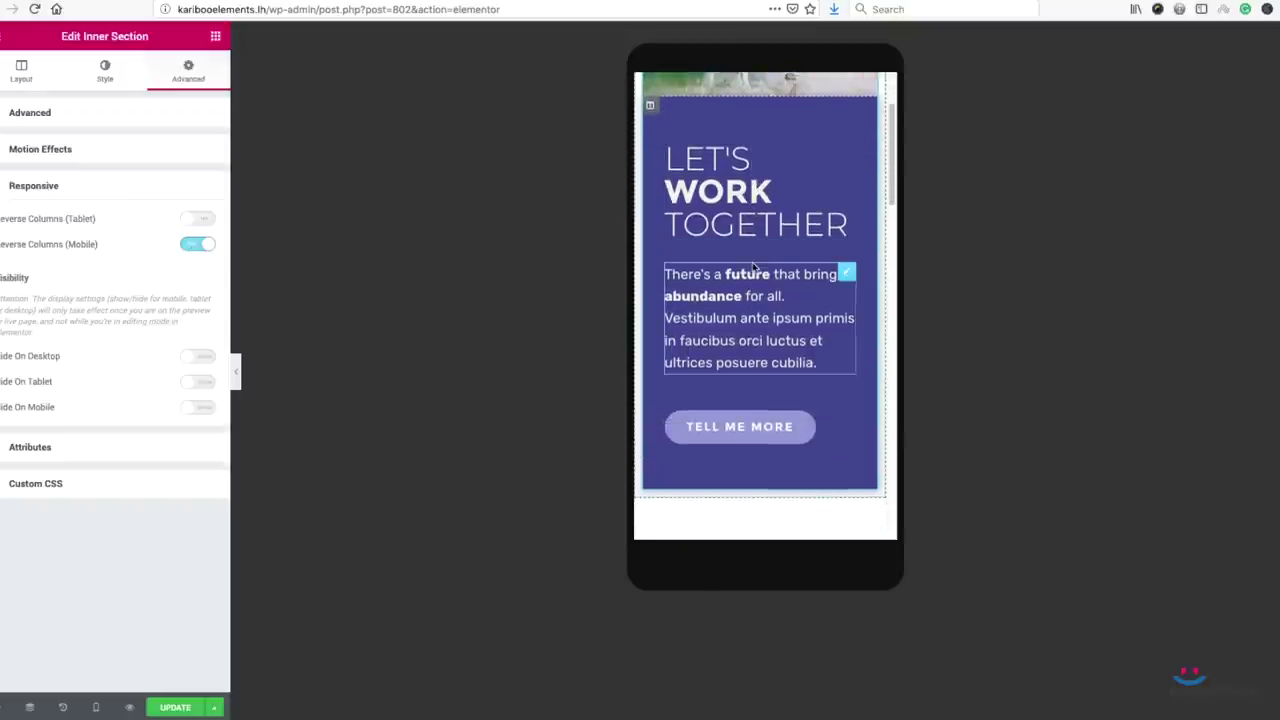
- Switch the responsive preview back to Desktop
{"action": "scroll", "coordinate": [754, 268], "scroll_direction": "up", "scroll_amount": 1}
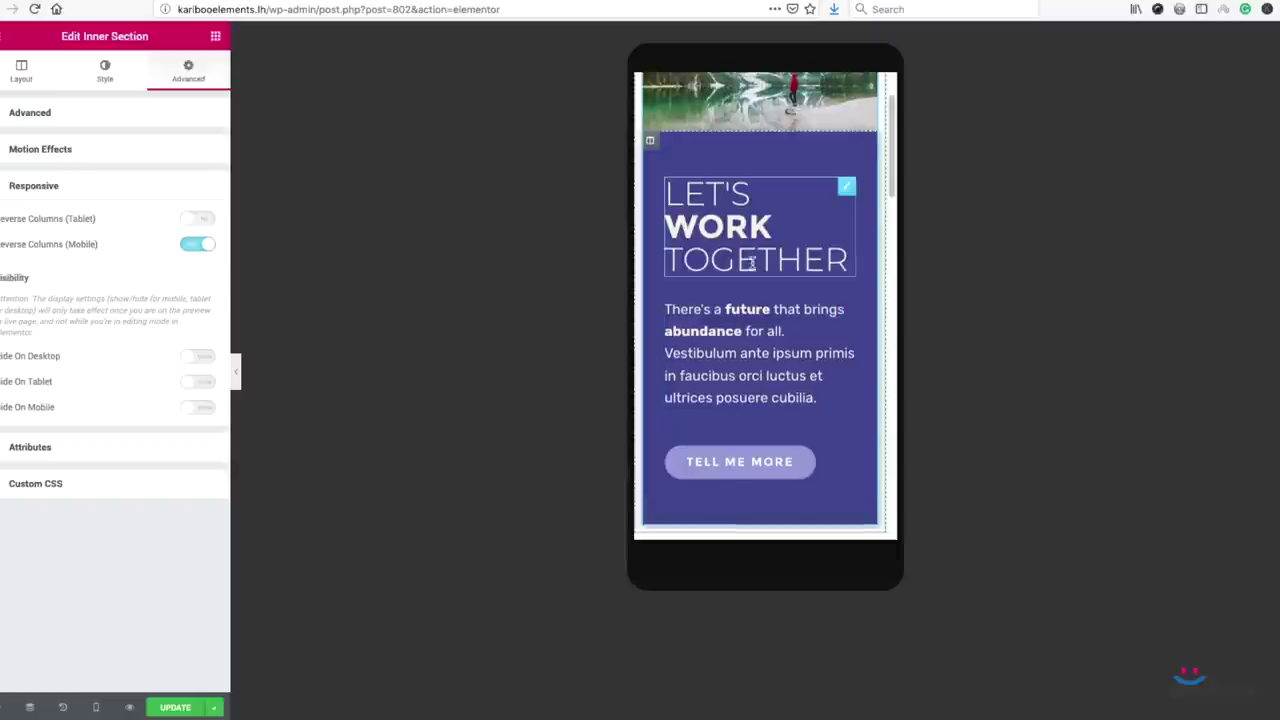
{"action": "left_click", "coordinate": [97, 707]}
{"action": "left_click", "coordinate": [99, 612]}
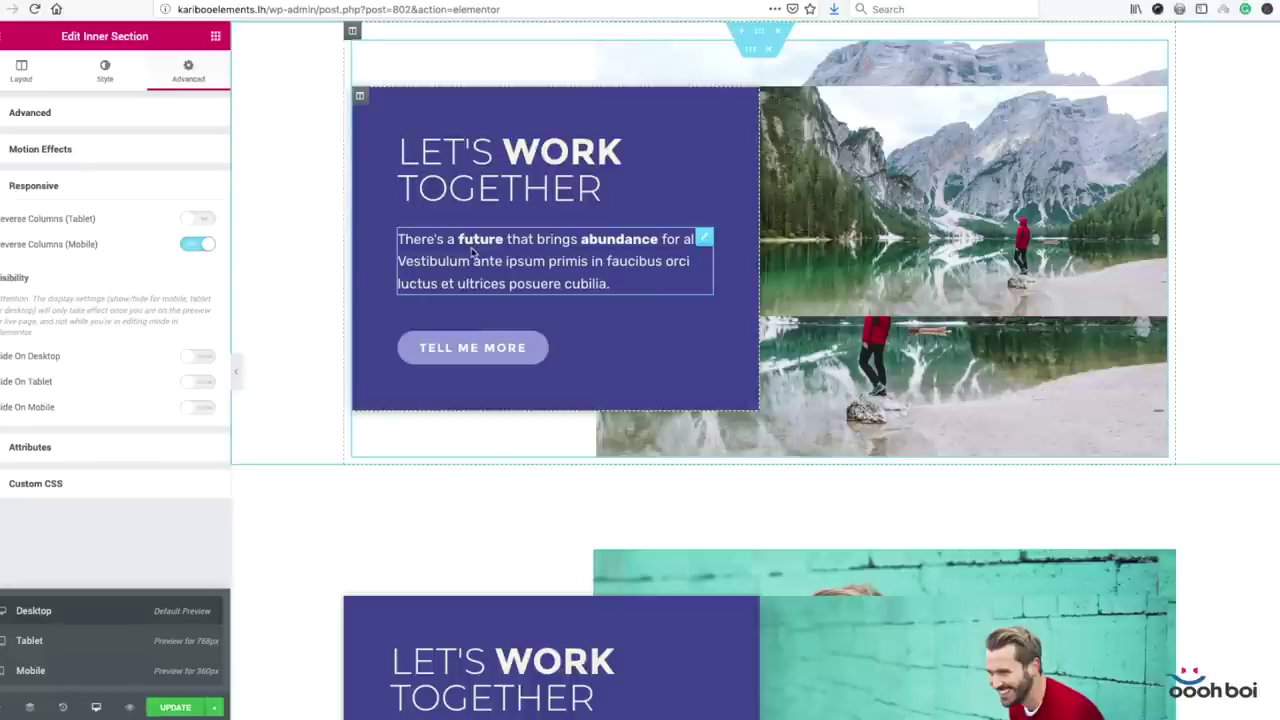
- Hide the editor panel and scroll through both Let's Work Together sections at full width
{"action": "left_click", "coordinate": [237, 375]}
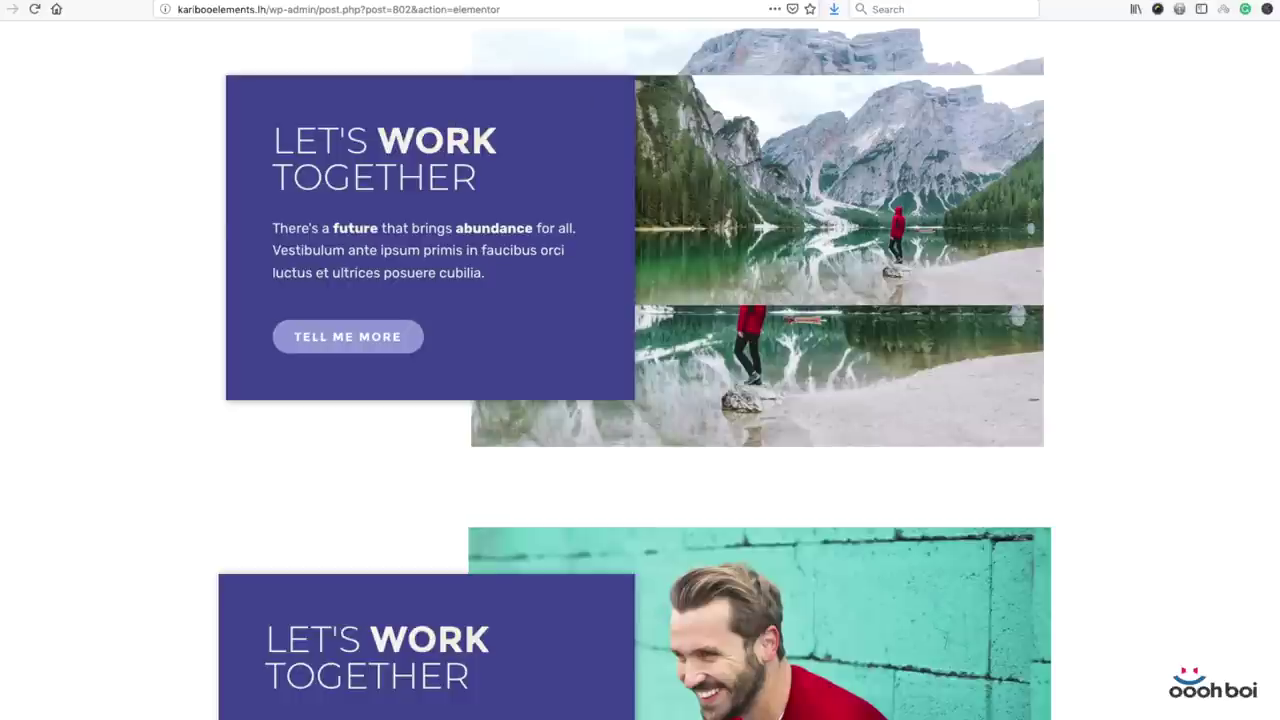
{"action": "left_click", "coordinate": [4, 372]}
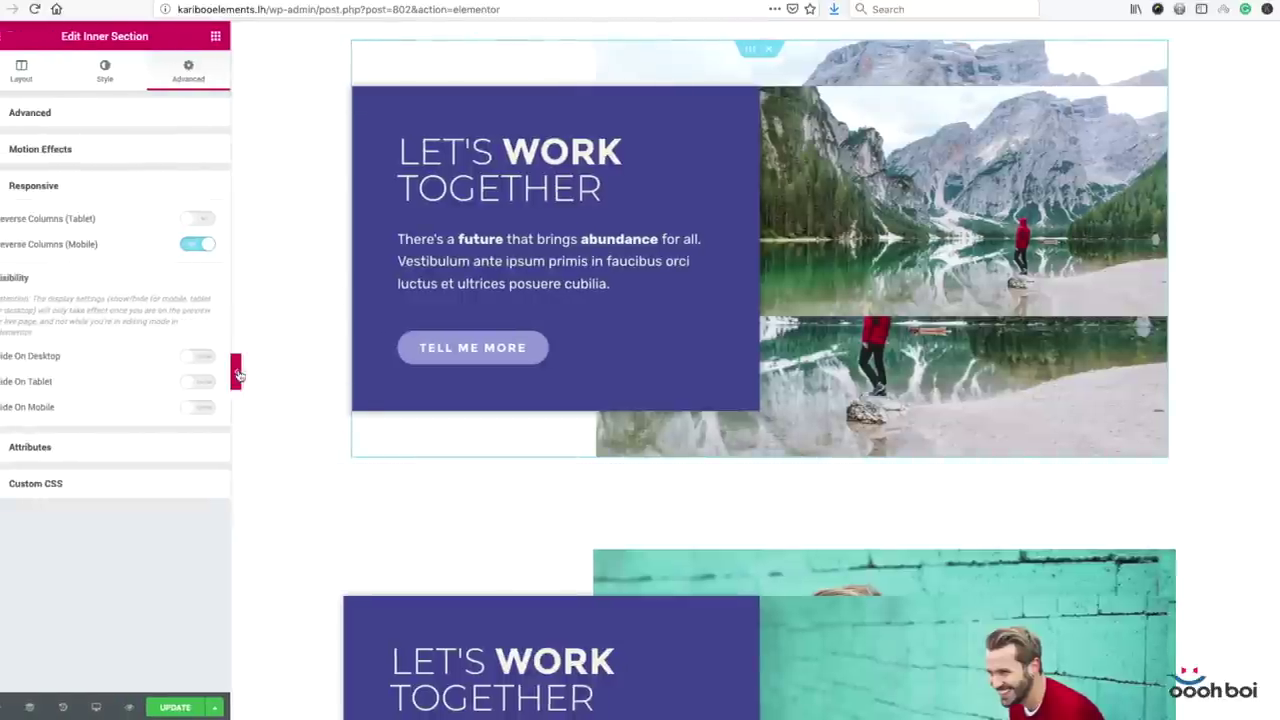
{"action": "left_click", "coordinate": [237, 375]}
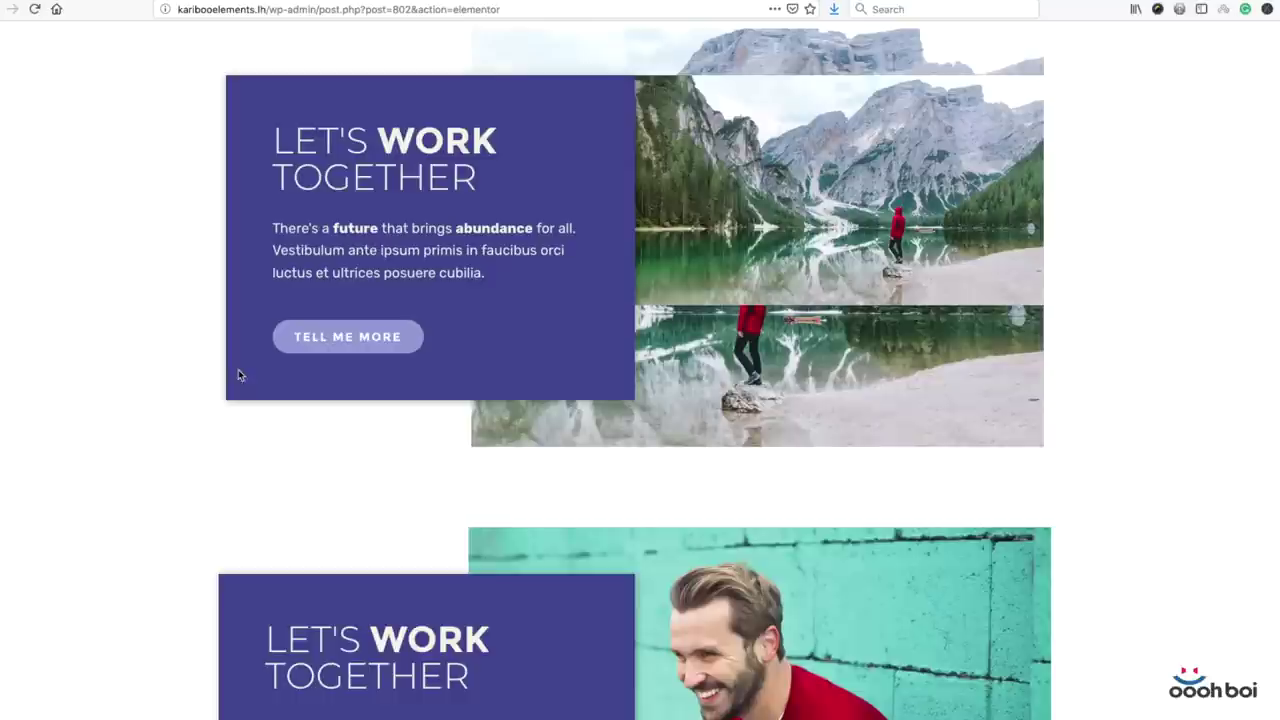
{"action": "scroll", "coordinate": [423, 369], "scroll_direction": "down", "scroll_amount": 4}
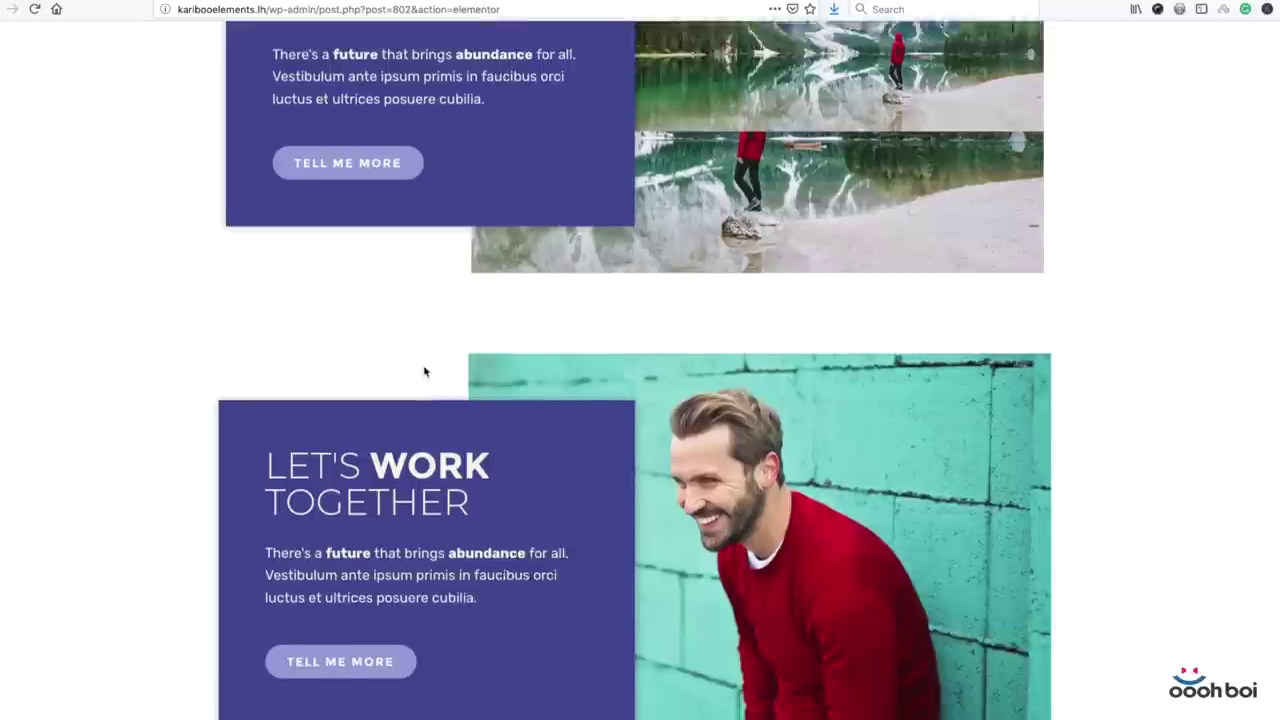
{"action": "scroll", "coordinate": [423, 369], "scroll_direction": "down", "scroll_amount": 4}
{"action": "scroll", "coordinate": [423, 369], "scroll_direction": "up", "scroll_amount": 3}
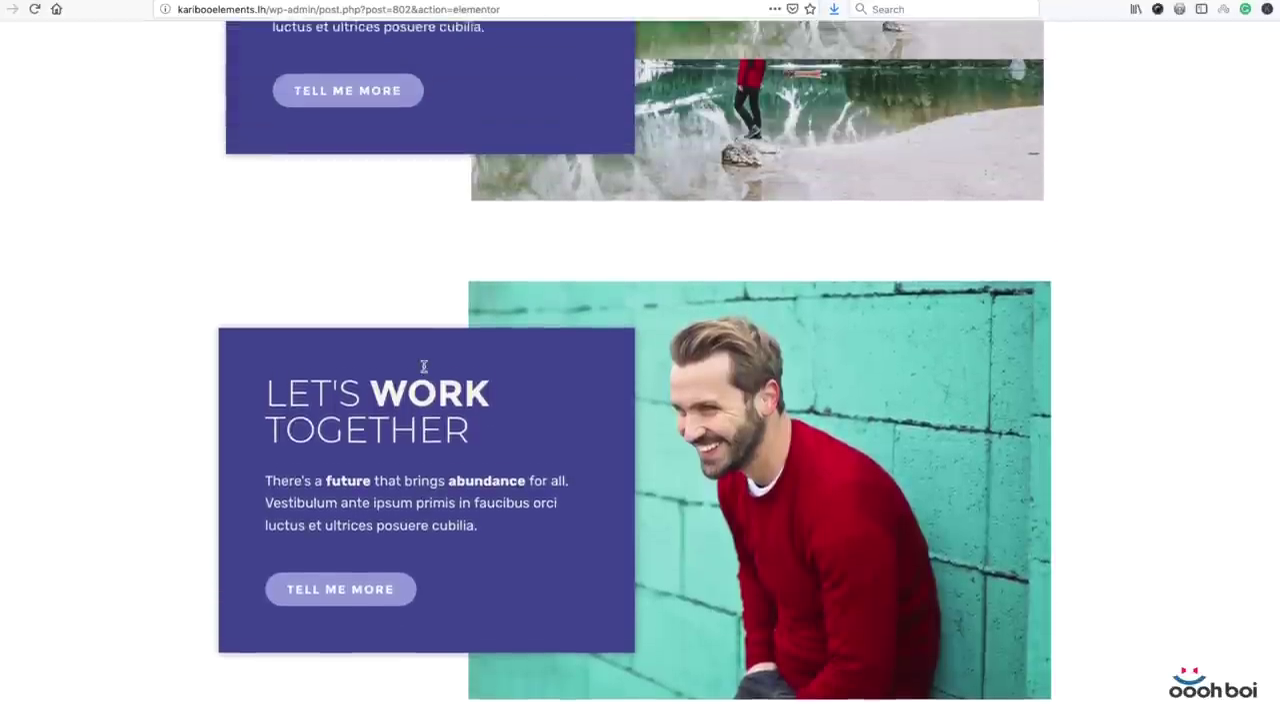
{"action": "scroll", "coordinate": [423, 371], "scroll_direction": "up", "scroll_amount": 3}
{"action": "scroll", "coordinate": [423, 371], "scroll_direction": "up", "scroll_amount": 2}
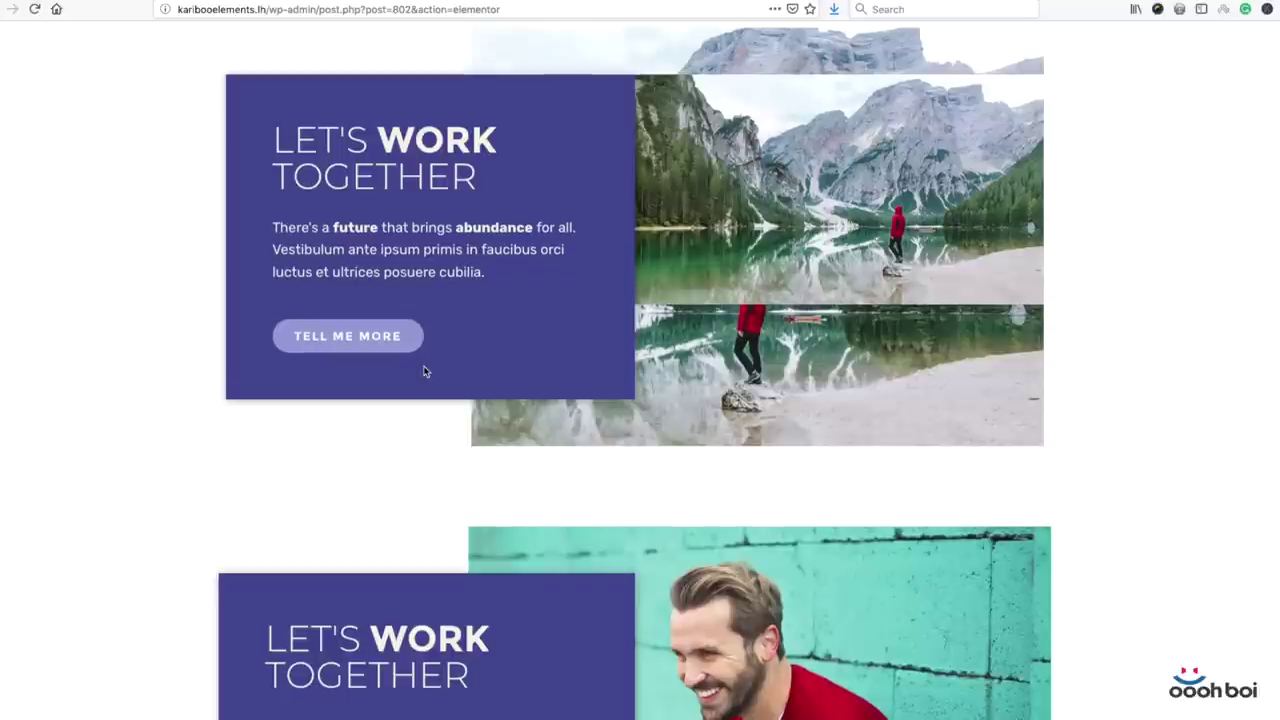
{"action": "scroll", "coordinate": [423, 371], "scroll_direction": "down", "scroll_amount": 10}
{"action": "scroll", "coordinate": [423, 371], "scroll_direction": "up", "scroll_amount": 3}
{"action": "scroll", "coordinate": [425, 370], "scroll_direction": "up", "scroll_amount": 7}
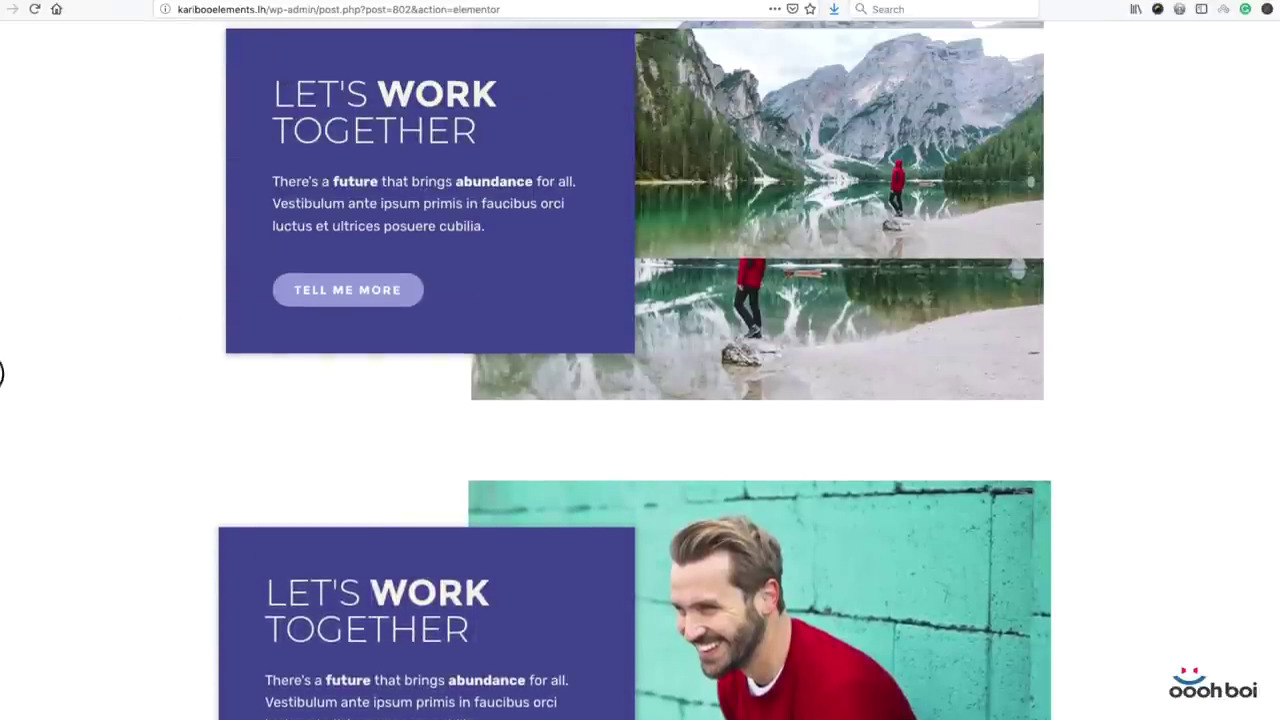
- Restore the editor panel and scroll back to the lake section
{"action": "left_click", "coordinate": [3, 373]}
{"action": "scroll", "coordinate": [956, 493], "scroll_direction": "down", "scroll_amount": 9}
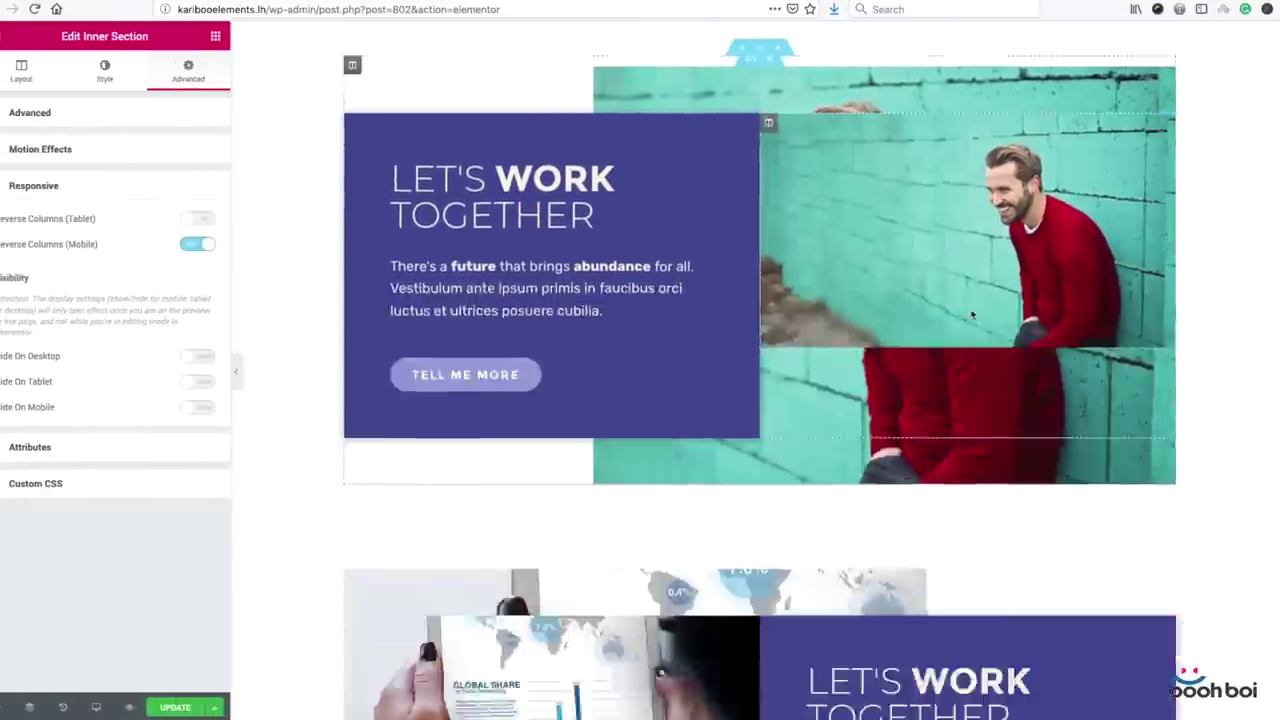
{"action": "scroll", "coordinate": [992, 205], "scroll_direction": "up", "scroll_amount": 1}
{"action": "scroll", "coordinate": [992, 204], "scroll_direction": "up", "scroll_amount": 8}
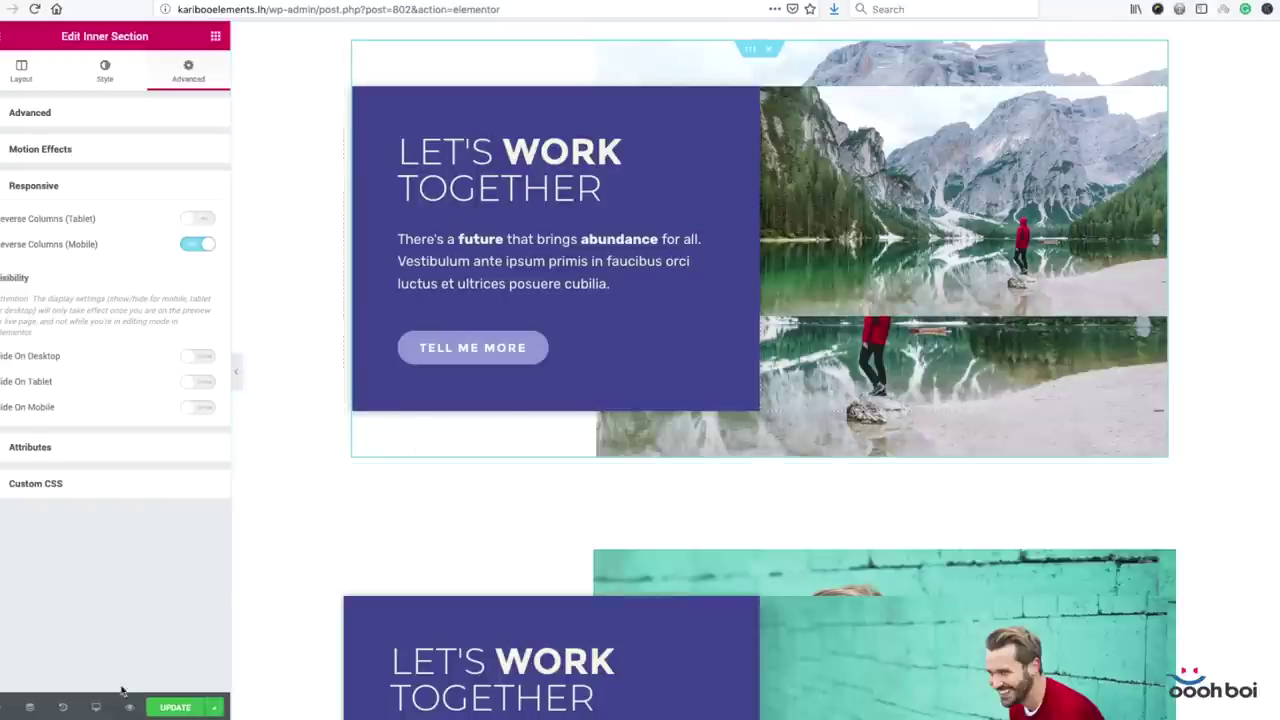
{"action": "left_click", "coordinate": [96, 707]}
{"action": "left_click", "coordinate": [93, 643]}
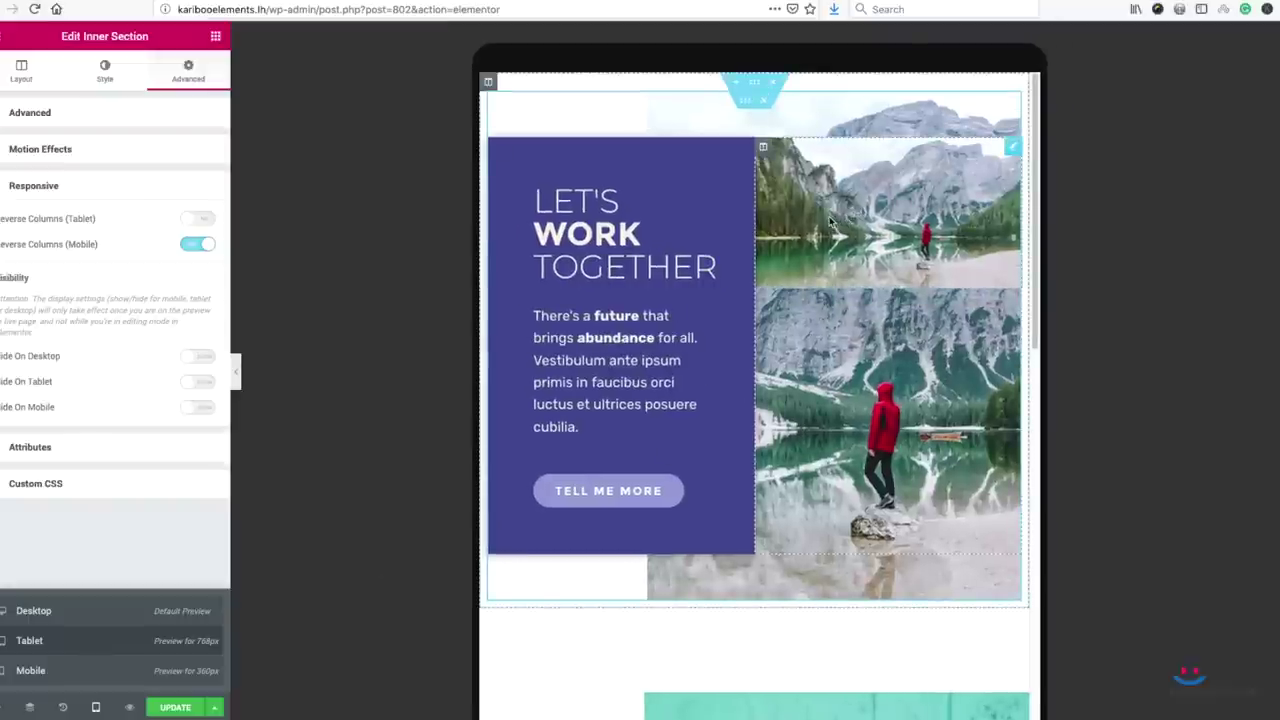
{"action": "left_click", "coordinate": [80, 610]}
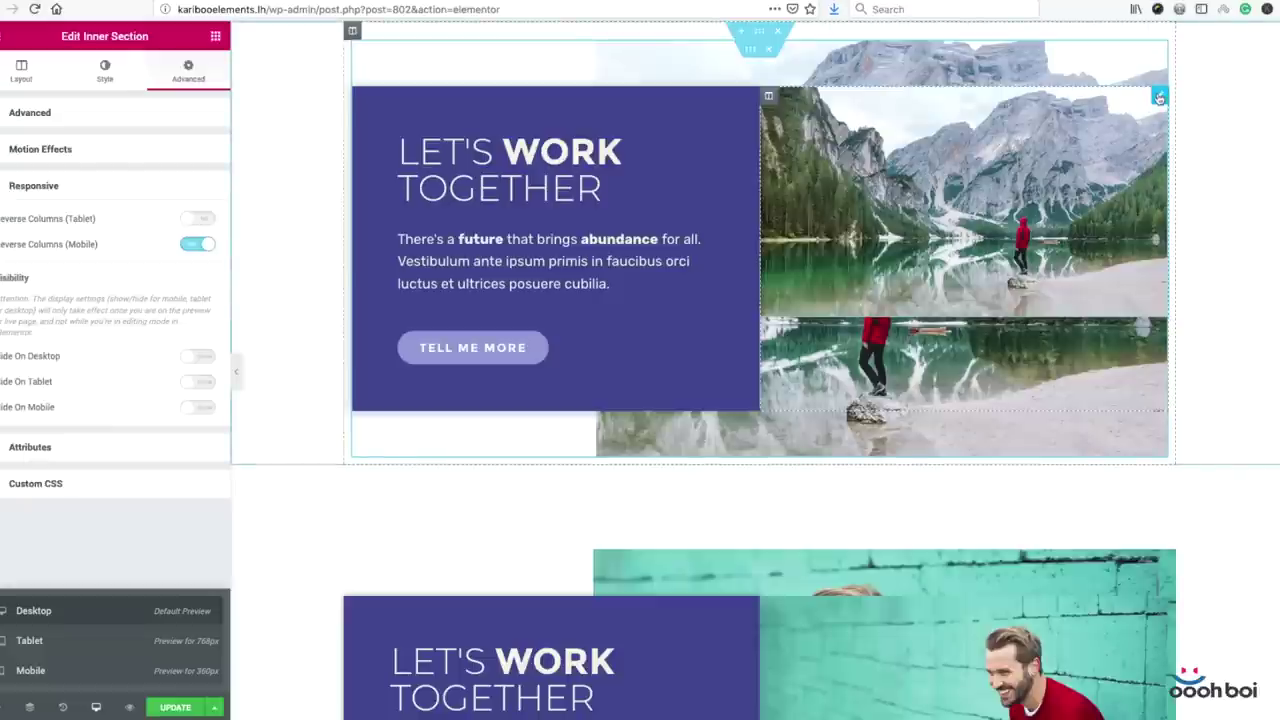
{"action": "left_click", "coordinate": [1160, 95]}
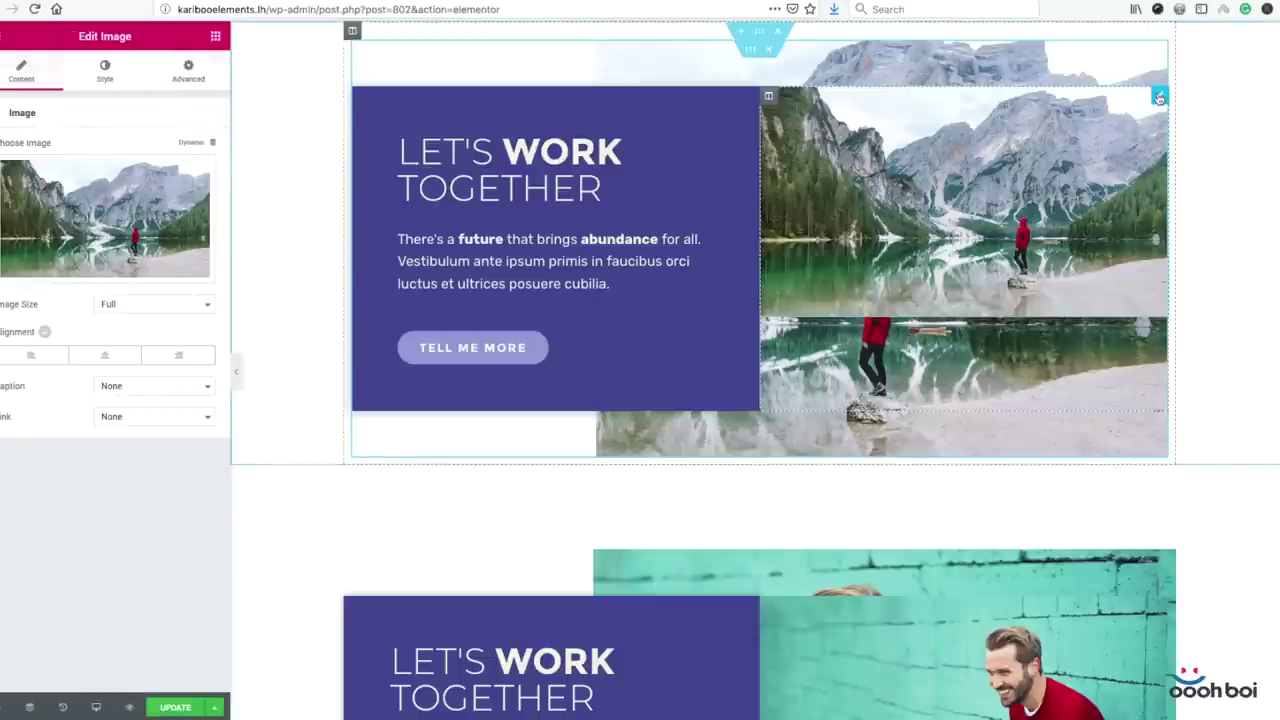
- Set the lake image widget to Hide On Desktop and Hide On Tablet
{"action": "left_click", "coordinate": [199, 76]}
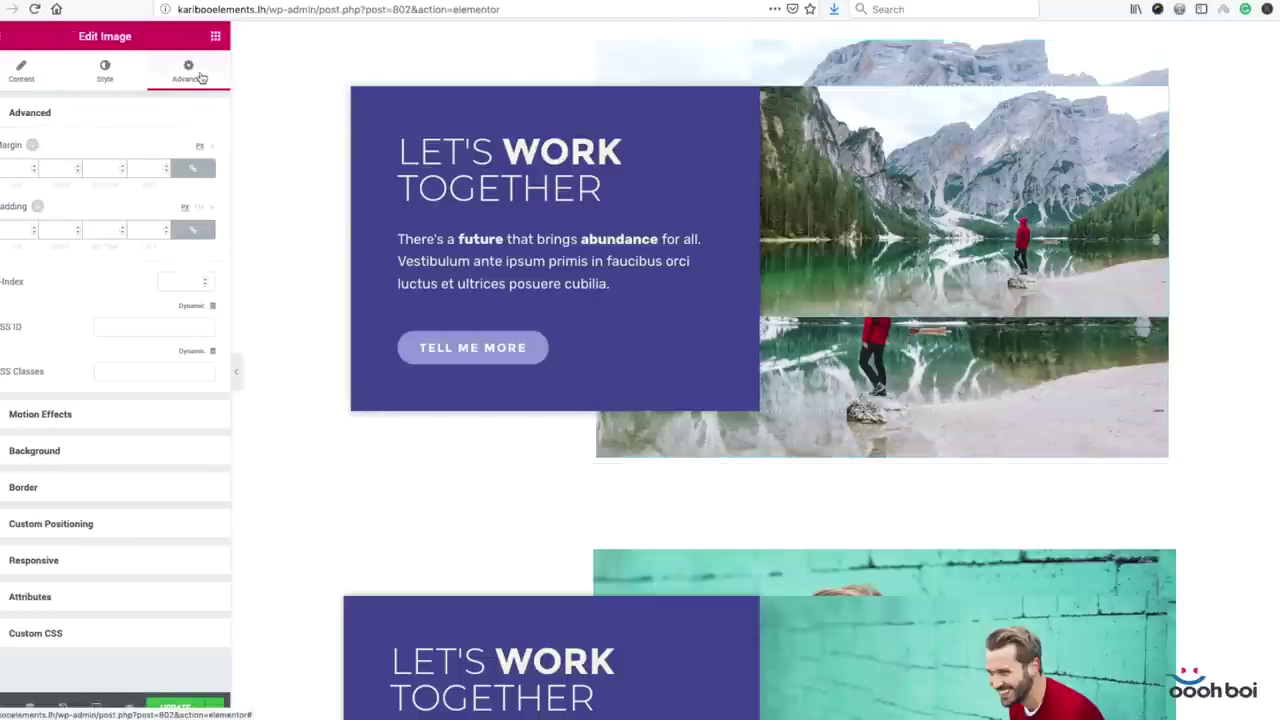
{"action": "left_click", "coordinate": [93, 560]}
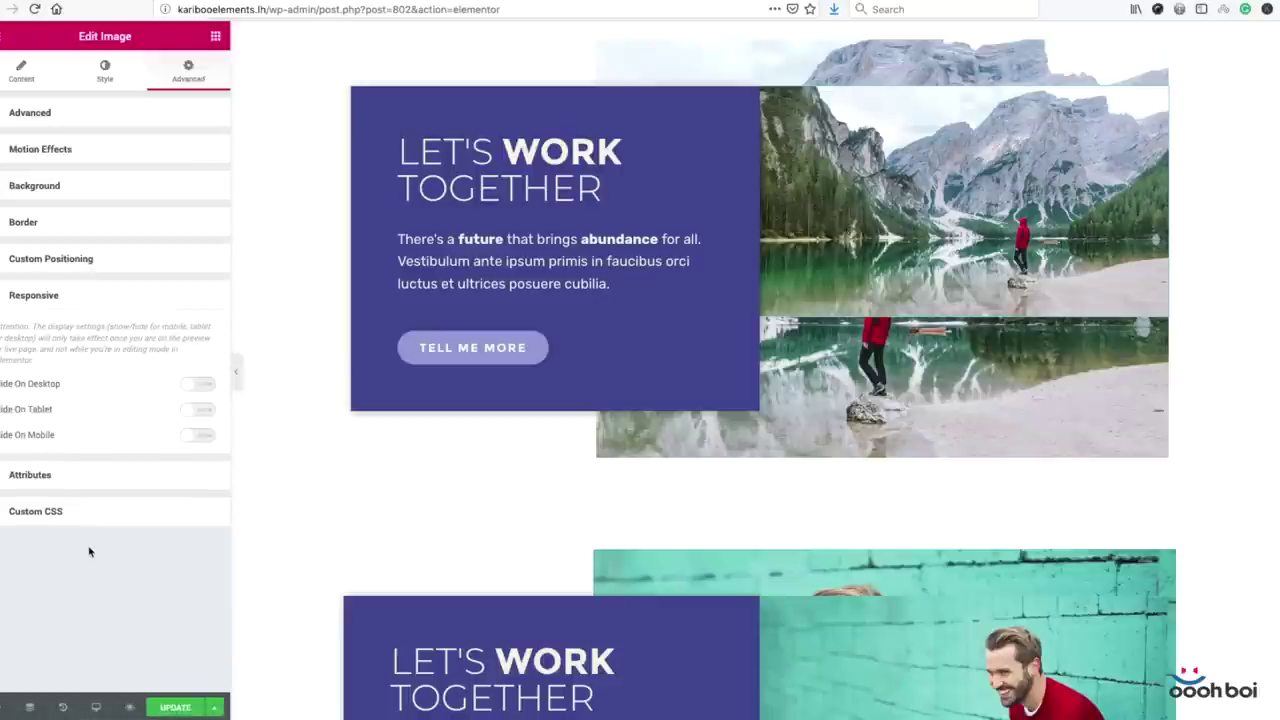
{"action": "left_click", "coordinate": [200, 384]}
{"action": "left_click", "coordinate": [200, 410]}
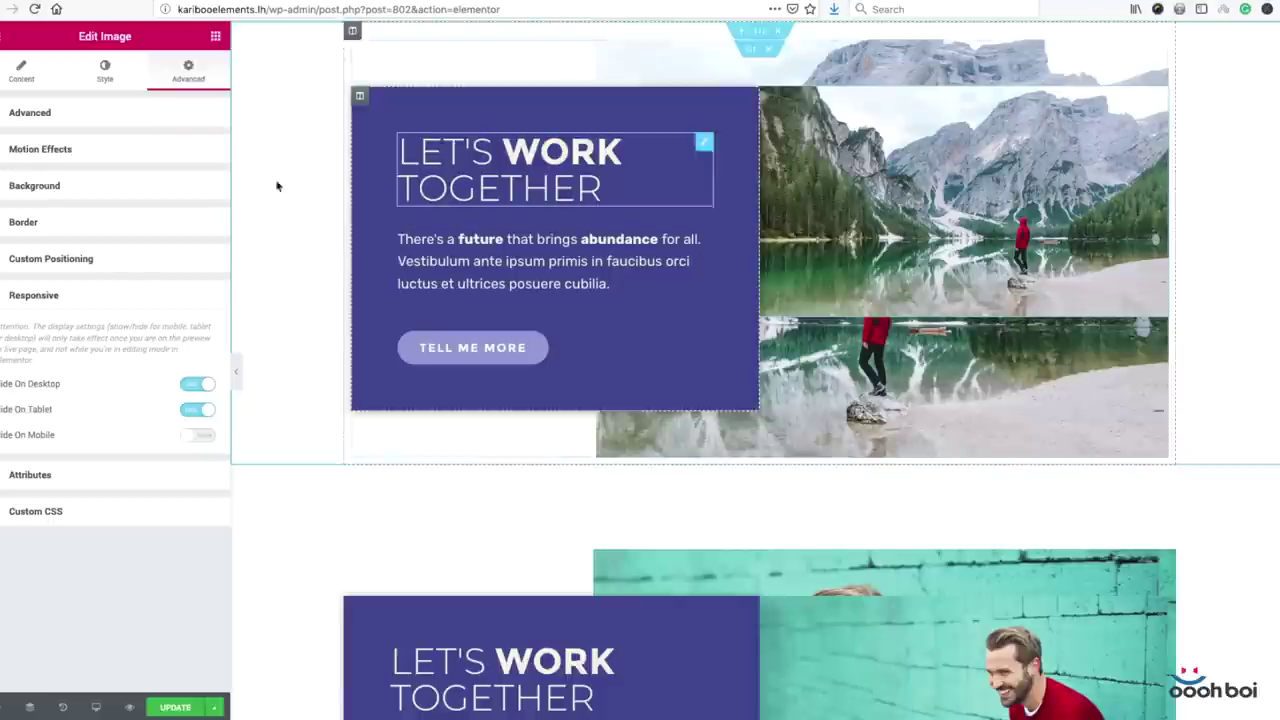
- Preview the lake section with the panel hidden, then check it at tablet width
{"action": "left_click", "coordinate": [236, 374]}
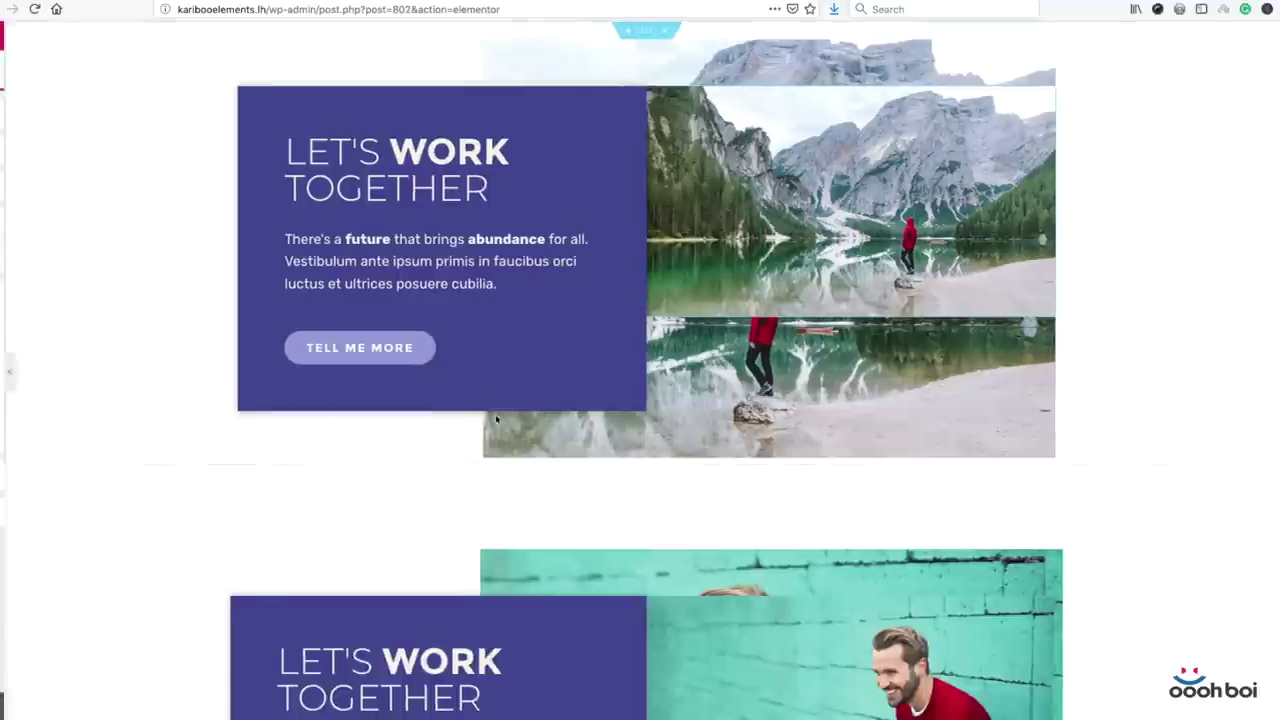
{"action": "left_click", "coordinate": [8, 366]}
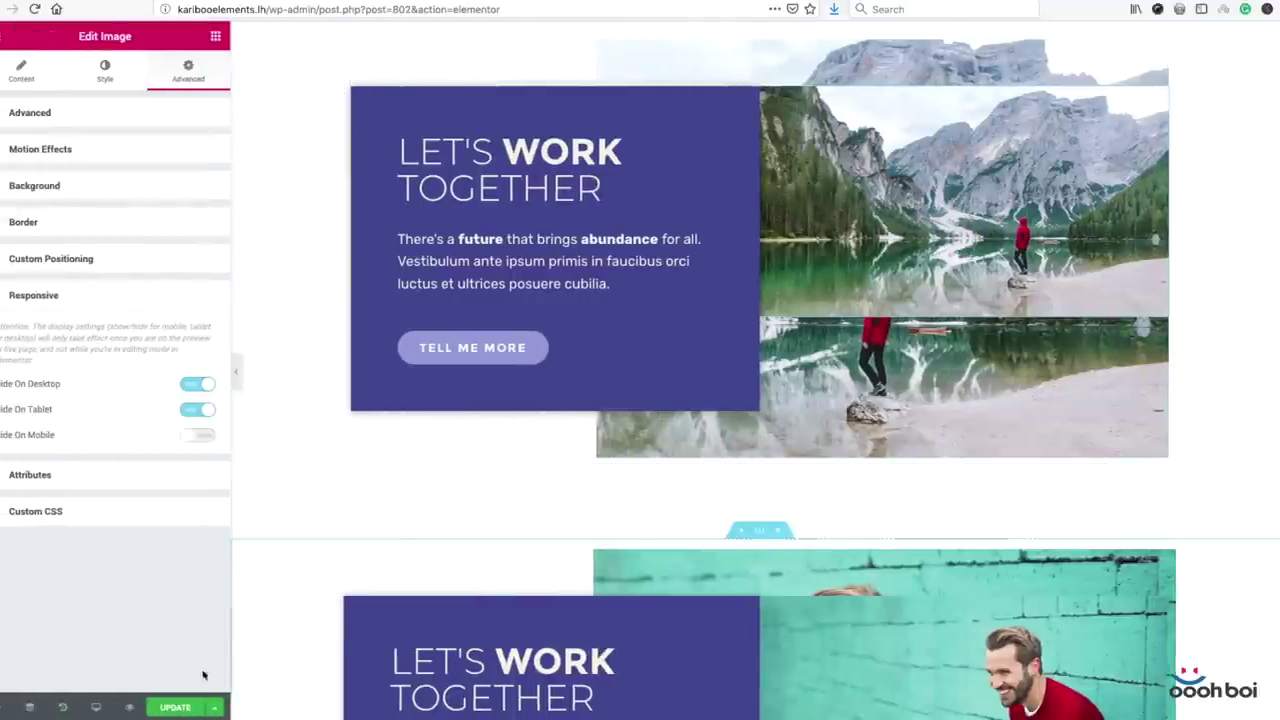
{"action": "left_click", "coordinate": [97, 707]}
{"action": "left_click", "coordinate": [97, 641]}
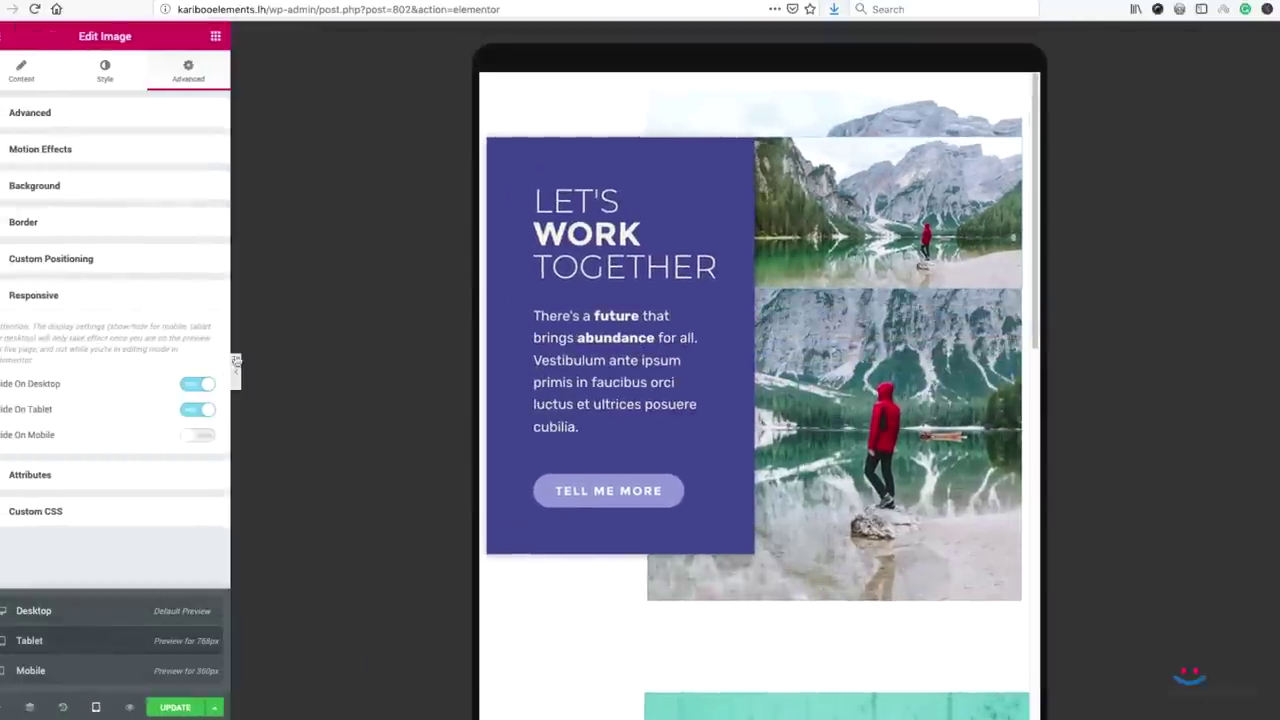
{"action": "left_click", "coordinate": [237, 363]}
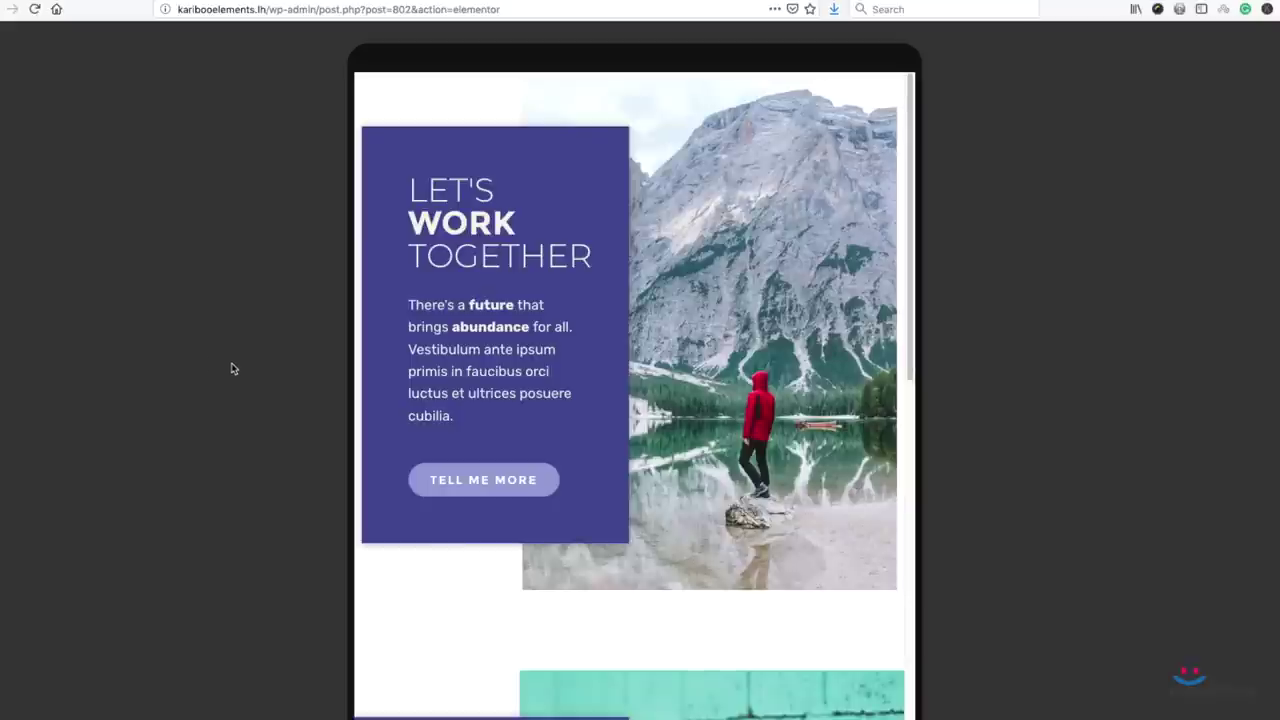
- Switch to the mobile preview and scroll through the stacked lake section
{"action": "left_click", "coordinate": [6, 374]}
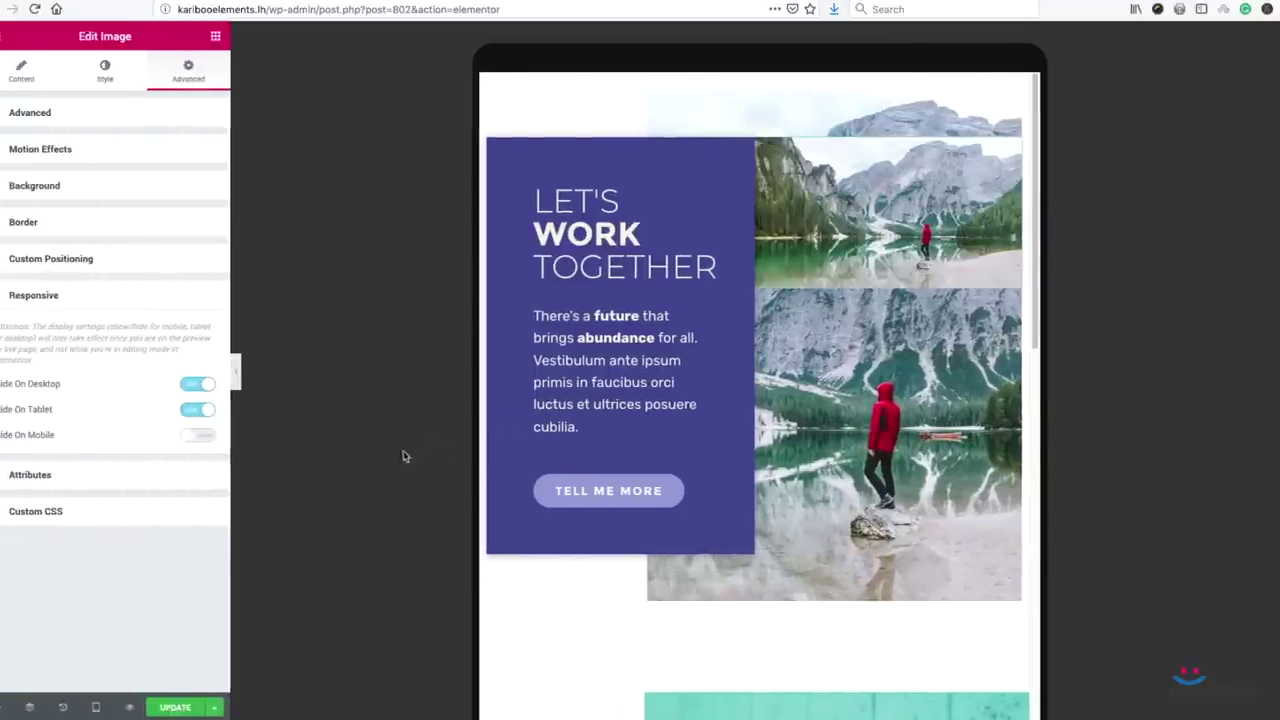
{"action": "left_click", "coordinate": [96, 707]}
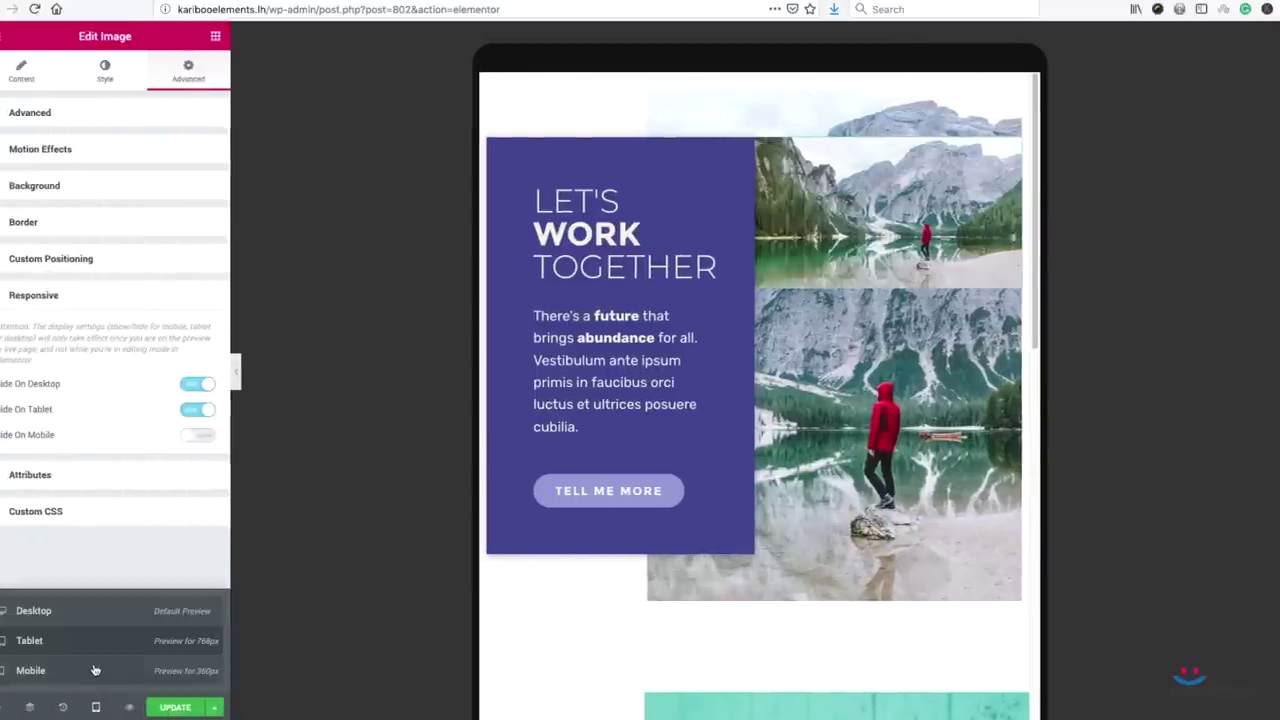
{"action": "left_click", "coordinate": [95, 670]}
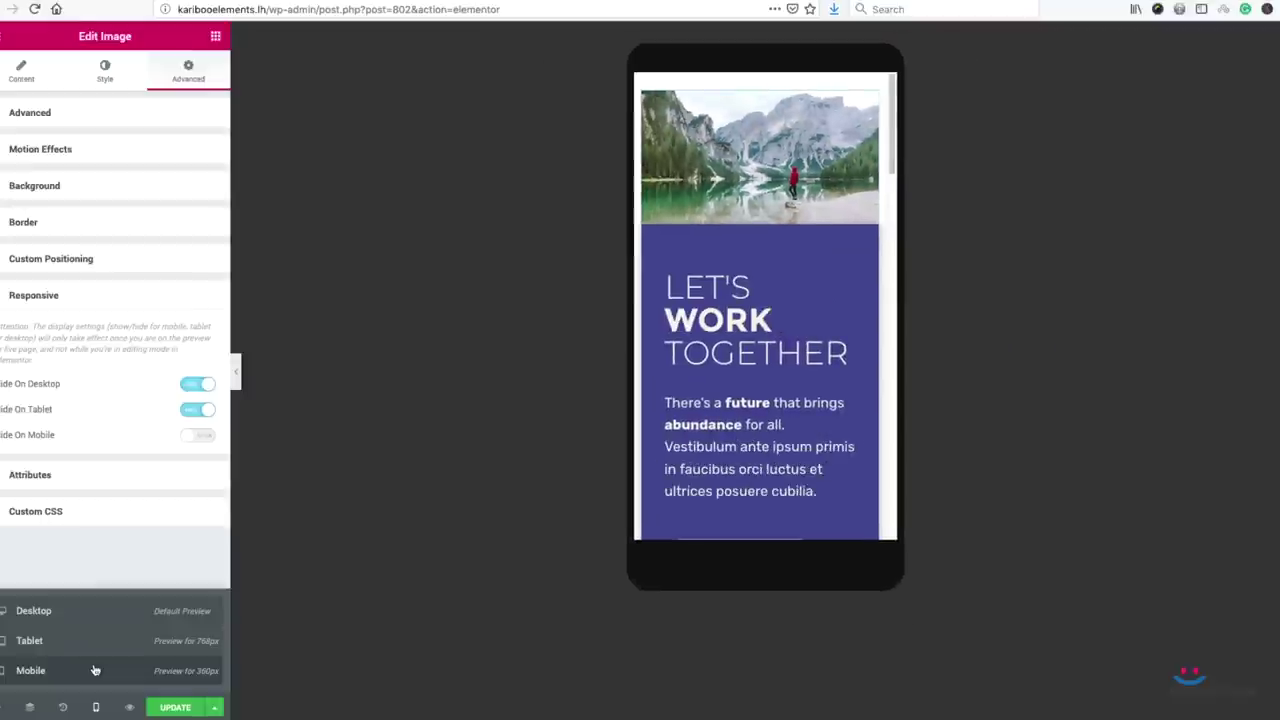
{"action": "left_click", "coordinate": [238, 370]}
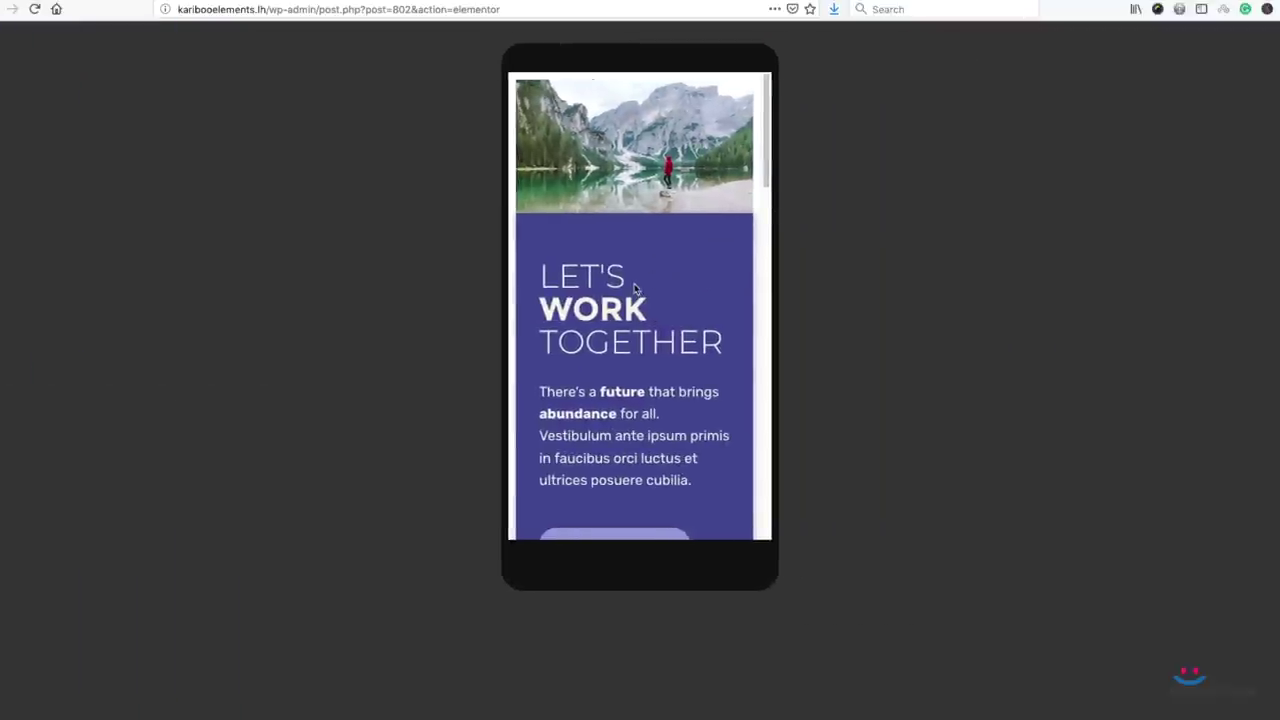
{"action": "scroll", "coordinate": [635, 287], "scroll_direction": "down", "scroll_amount": 5}
{"action": "scroll", "coordinate": [636, 288], "scroll_direction": "up", "scroll_amount": 3}
{"action": "scroll", "coordinate": [637, 289], "scroll_direction": "down", "scroll_amount": 10}
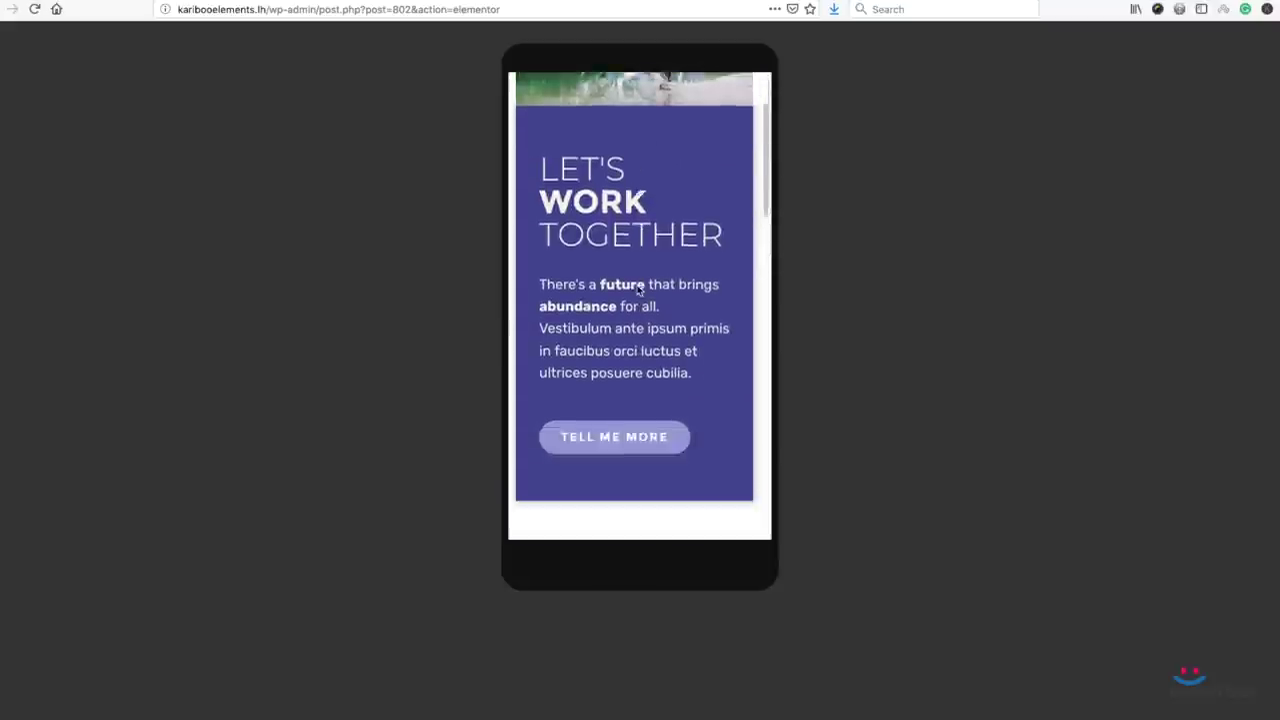
{"action": "scroll", "coordinate": [637, 290], "scroll_direction": "up", "scroll_amount": 10}
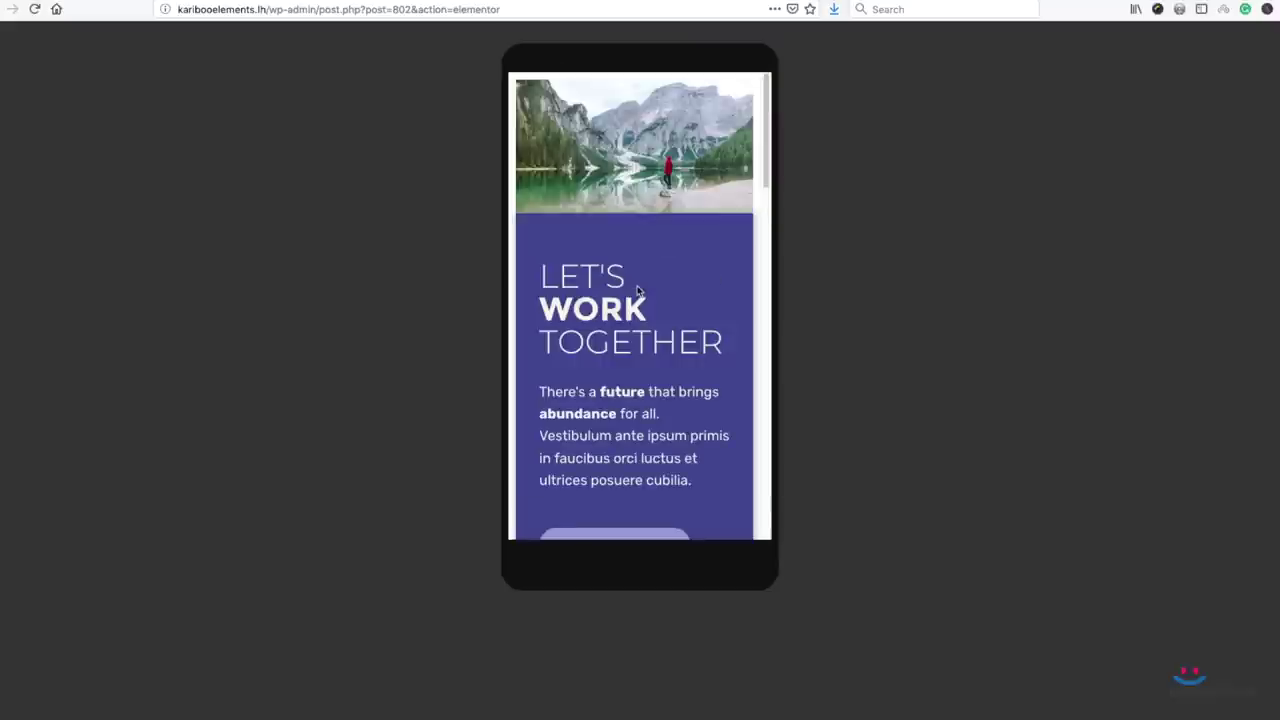
- Restore the editor panel and set the preview back to Desktop width
{"action": "left_click", "coordinate": [5, 370]}
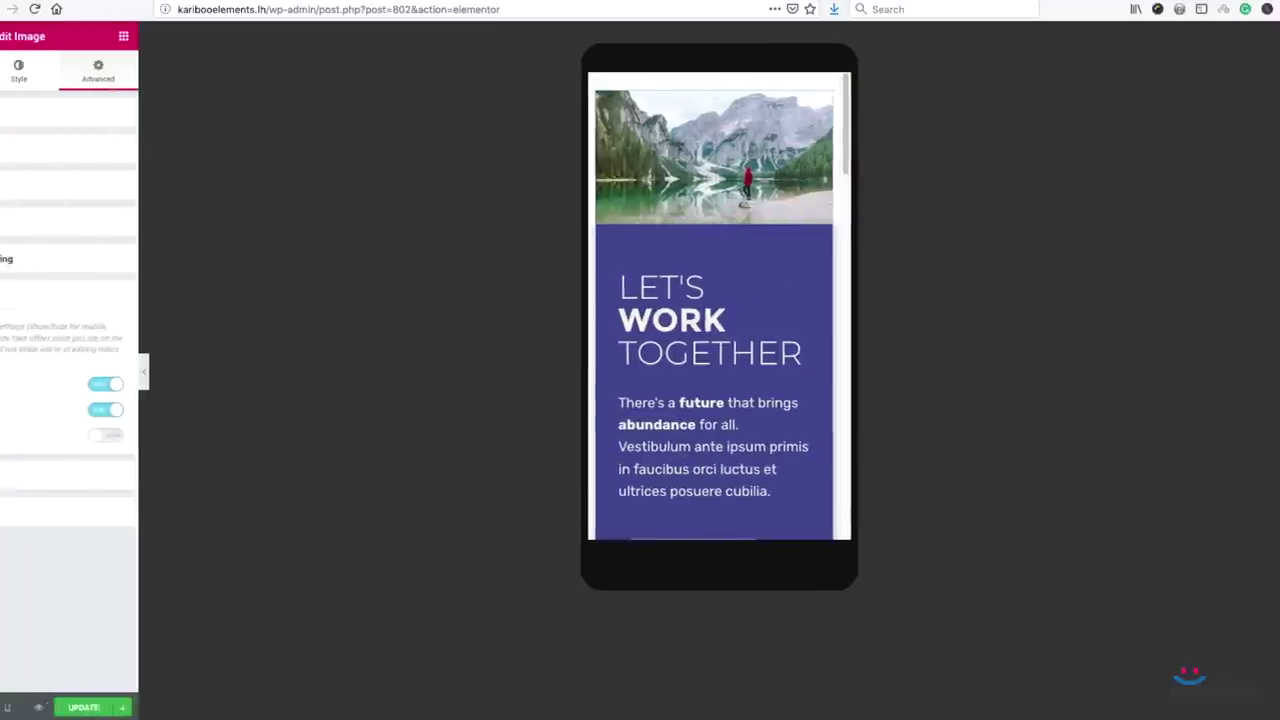
{"action": "left_click", "coordinate": [95, 708]}
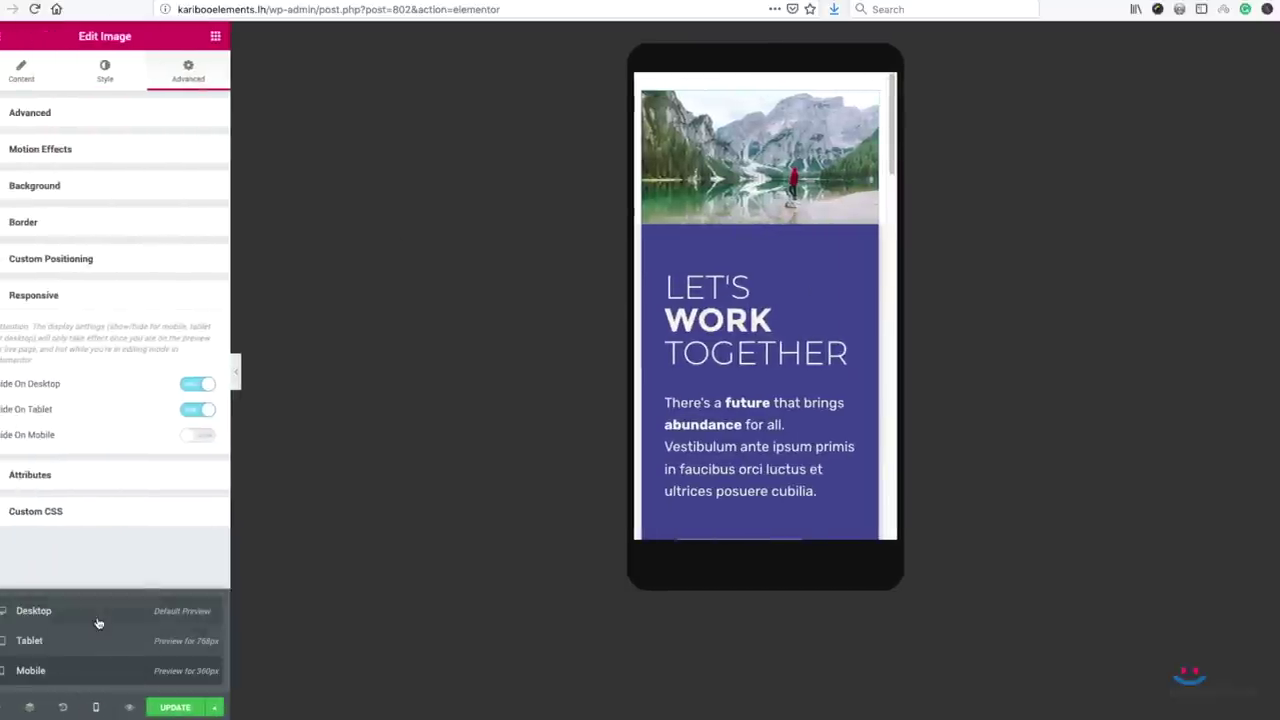
{"action": "left_click", "coordinate": [97, 610]}
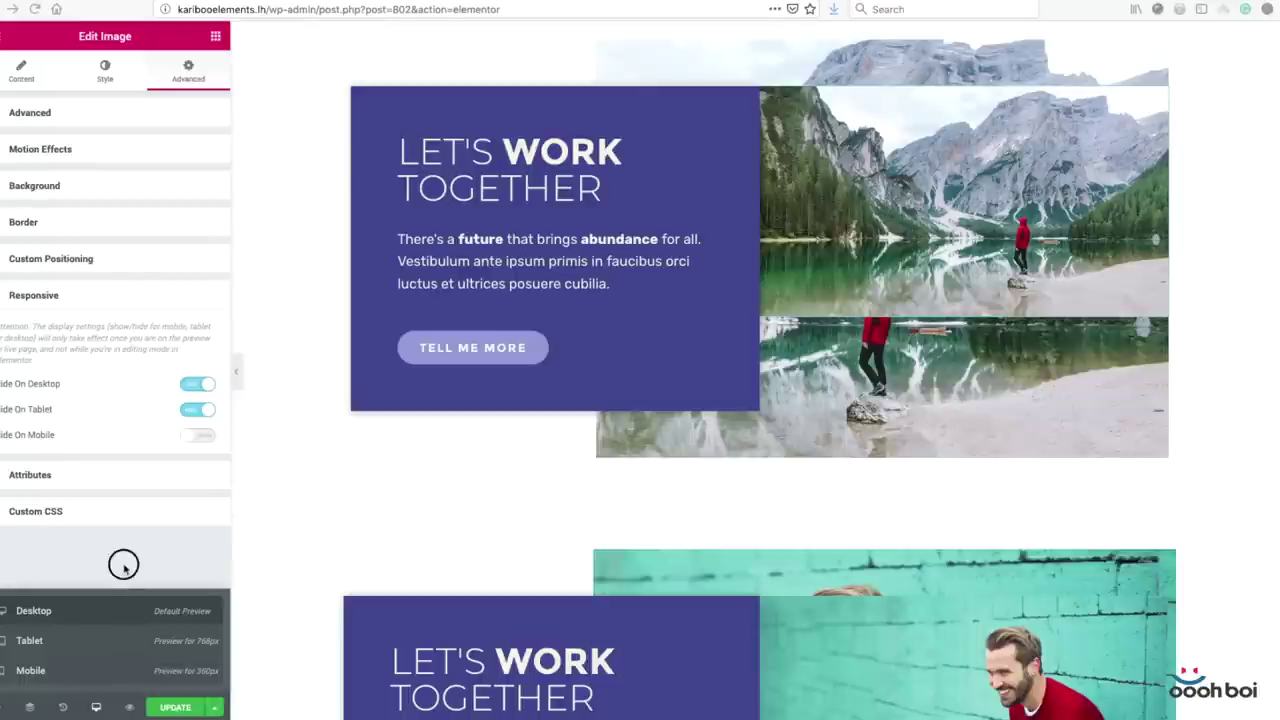
- Update the page, open its live preview, and narrow the browser window
{"action": "left_click", "coordinate": [172, 710]}
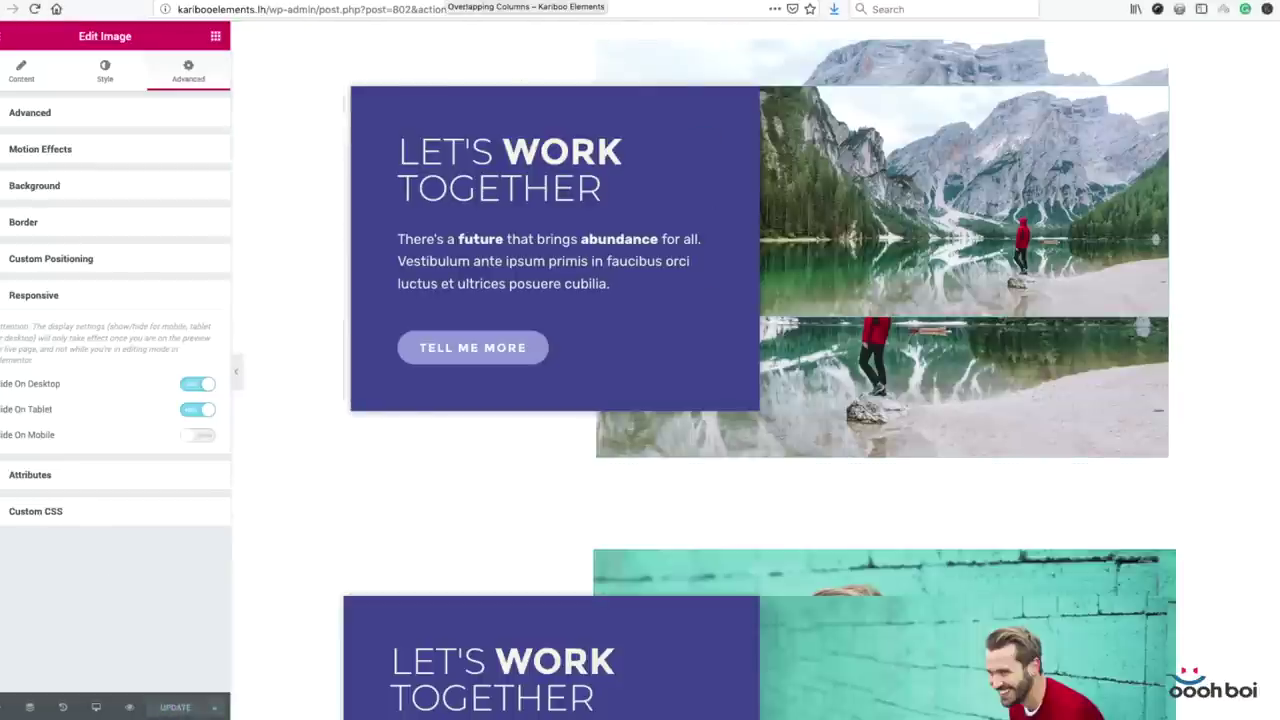
{"action": "left_click", "coordinate": [520, 0]}
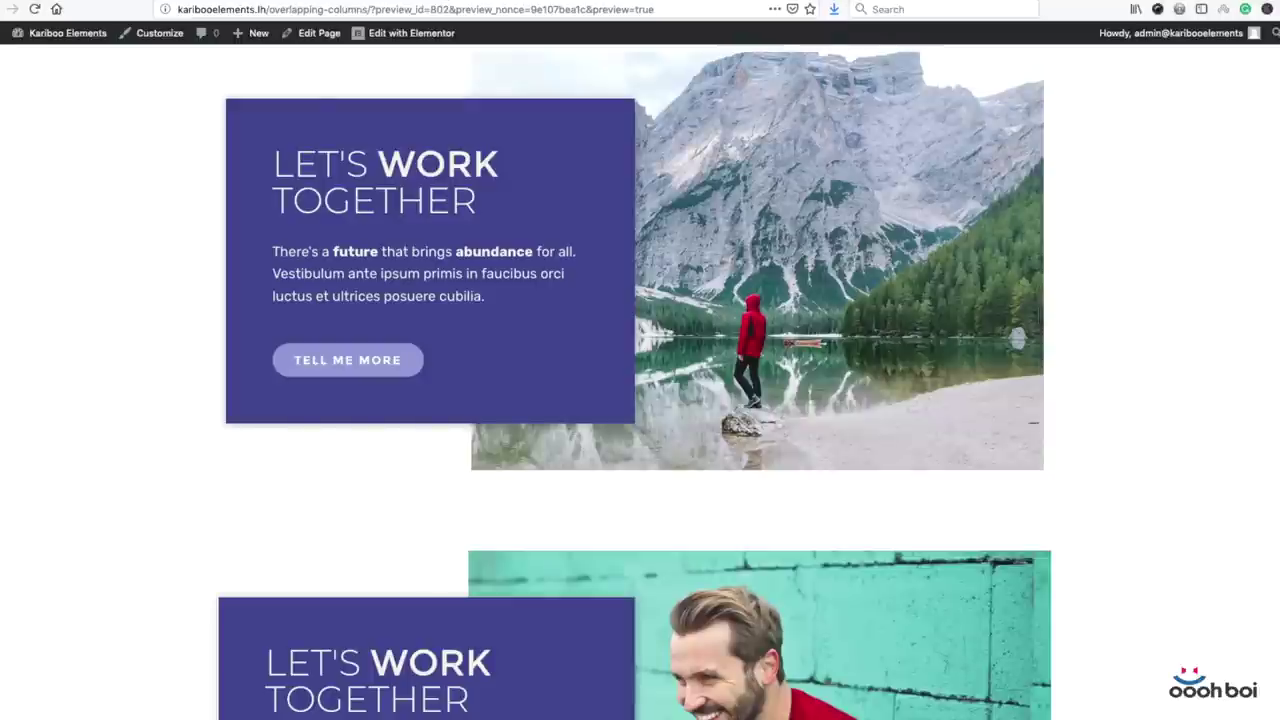
{"action": "left_click_drag", "start_coordinate": [1278, 330], "coordinate": [1277, 300]}
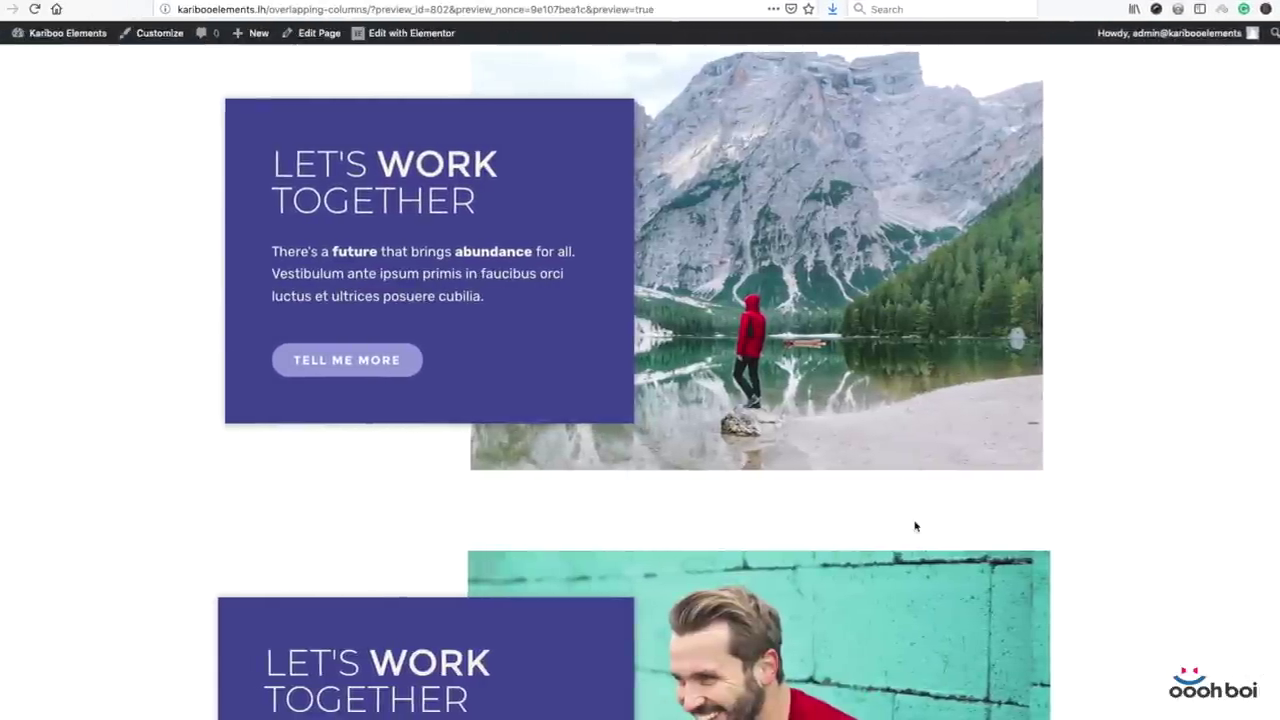
- Reload the overlapping-columns page in Chrome and narrow the window to check reflow
{"action": "mouse_move", "coordinate": [810, 712]}
{"action": "left_click", "coordinate": [697, 710]}
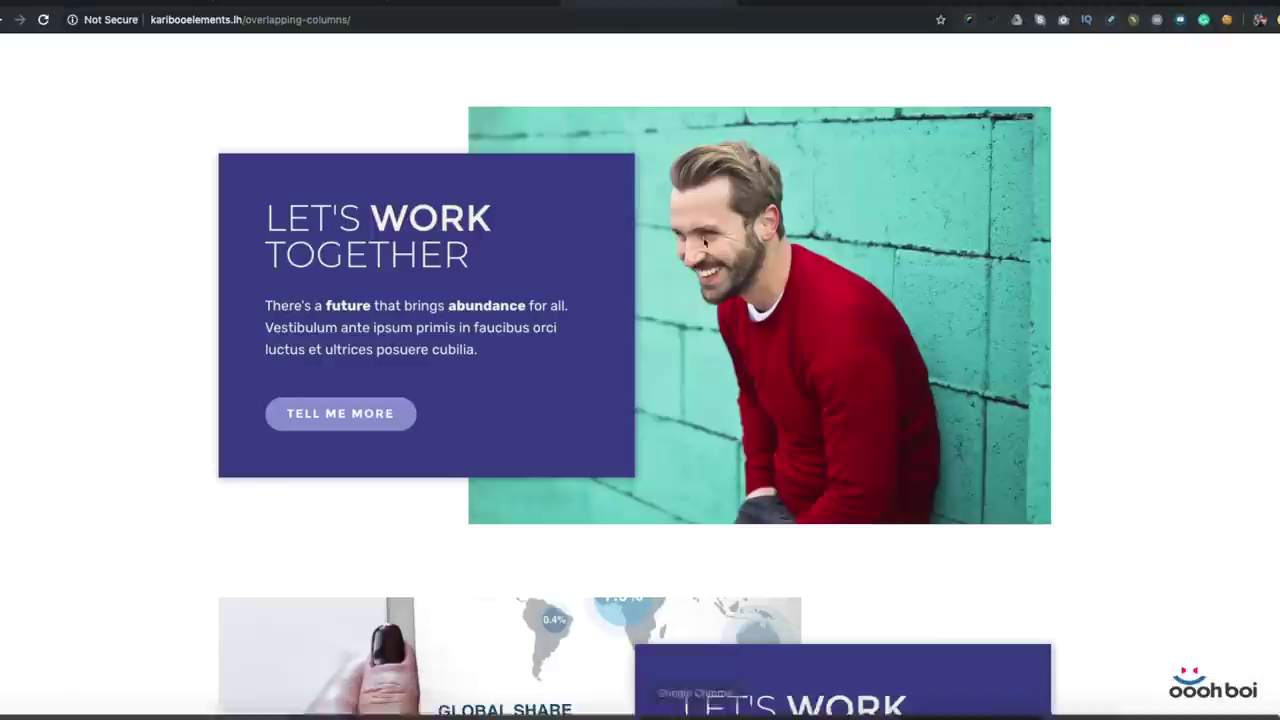
{"action": "left_click", "coordinate": [43, 19]}
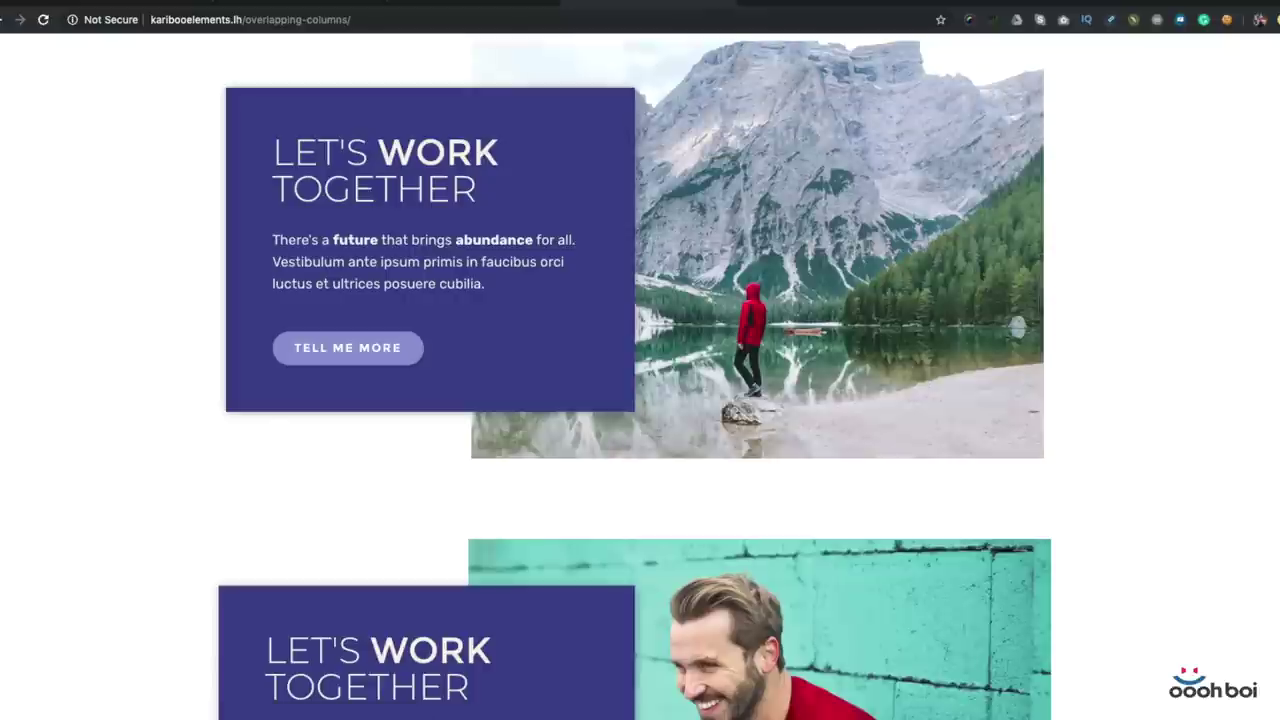
{"action": "mouse_move", "coordinate": [1278, 250]}
{"action": "left_mouse_down"}
{"action": "mouse_move", "coordinate": [330, 262]}
{"action": "mouse_move", "coordinate": [1274, 265]}
{"action": "left_mouse_up"}
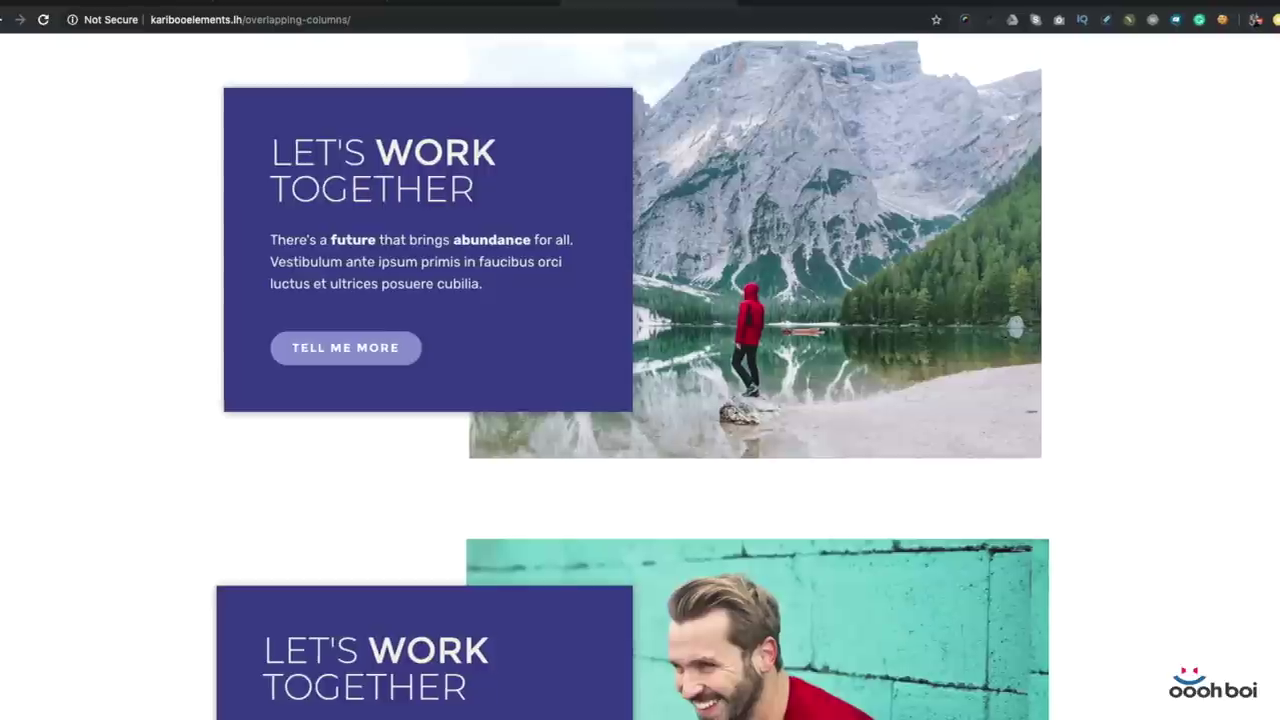
{"action": "mouse_move", "coordinate": [928, 705]}
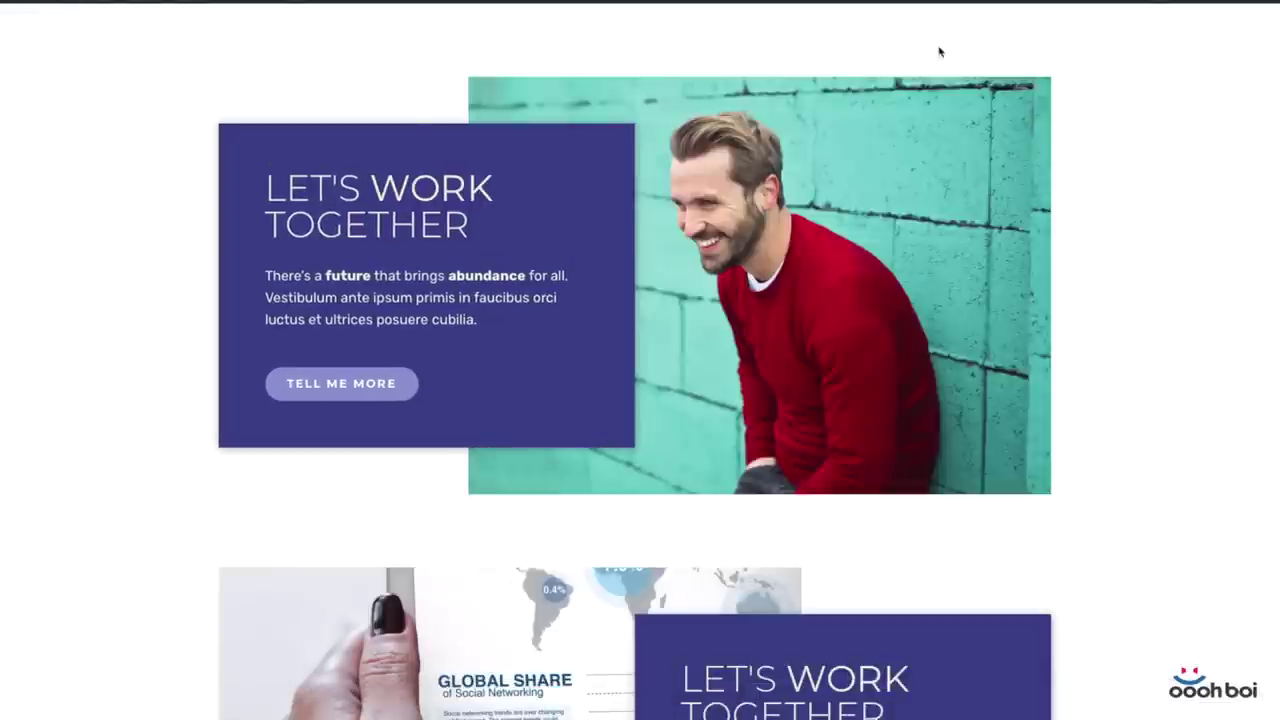
- Scroll Safari up to the lake section and resize the window narrow and back
{"action": "scroll", "coordinate": [1100, 150], "scroll_direction": "up", "scroll_amount": 4}
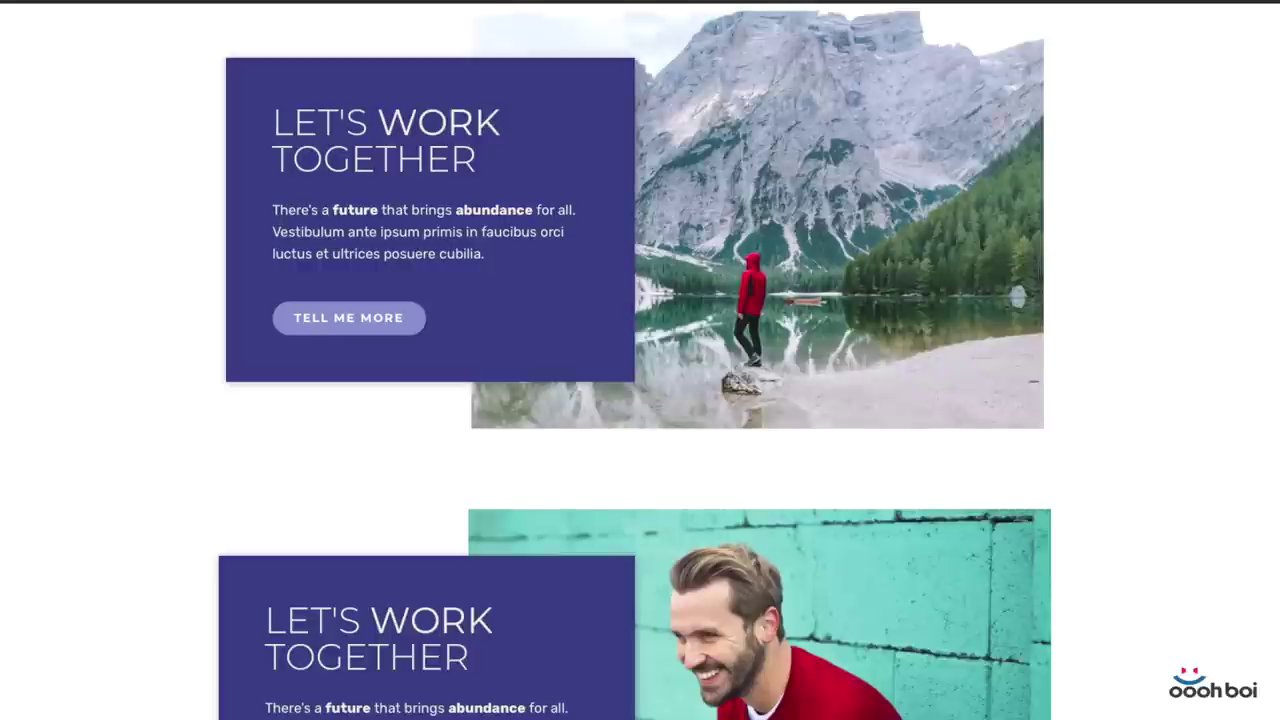
{"action": "mouse_move", "coordinate": [1279, 312]}
{"action": "left_mouse_down"}
{"action": "mouse_move", "coordinate": [420, 323]}
{"action": "mouse_move", "coordinate": [1279, 310]}
{"action": "left_mouse_up"}
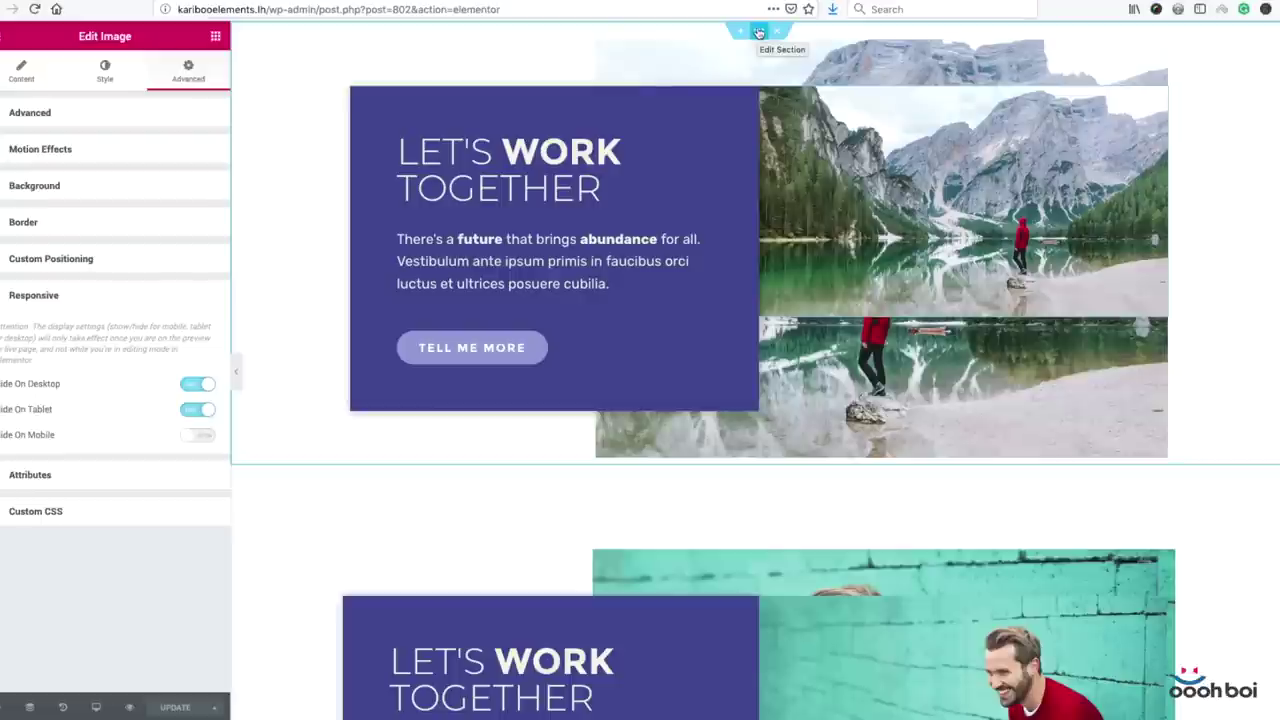
- Duplicate the mountain-lake section from its handle's right-click menu
{"action": "right_click", "coordinate": [759, 33]}
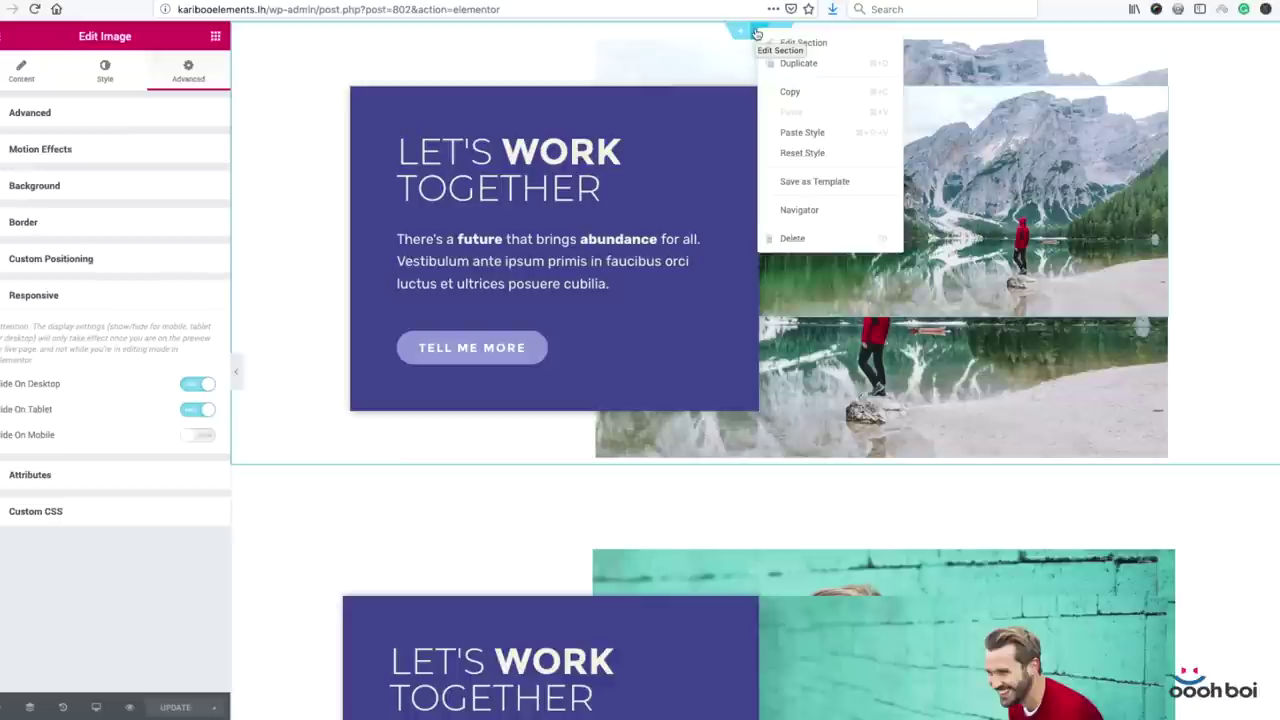
{"action": "left_click", "coordinate": [838, 66]}
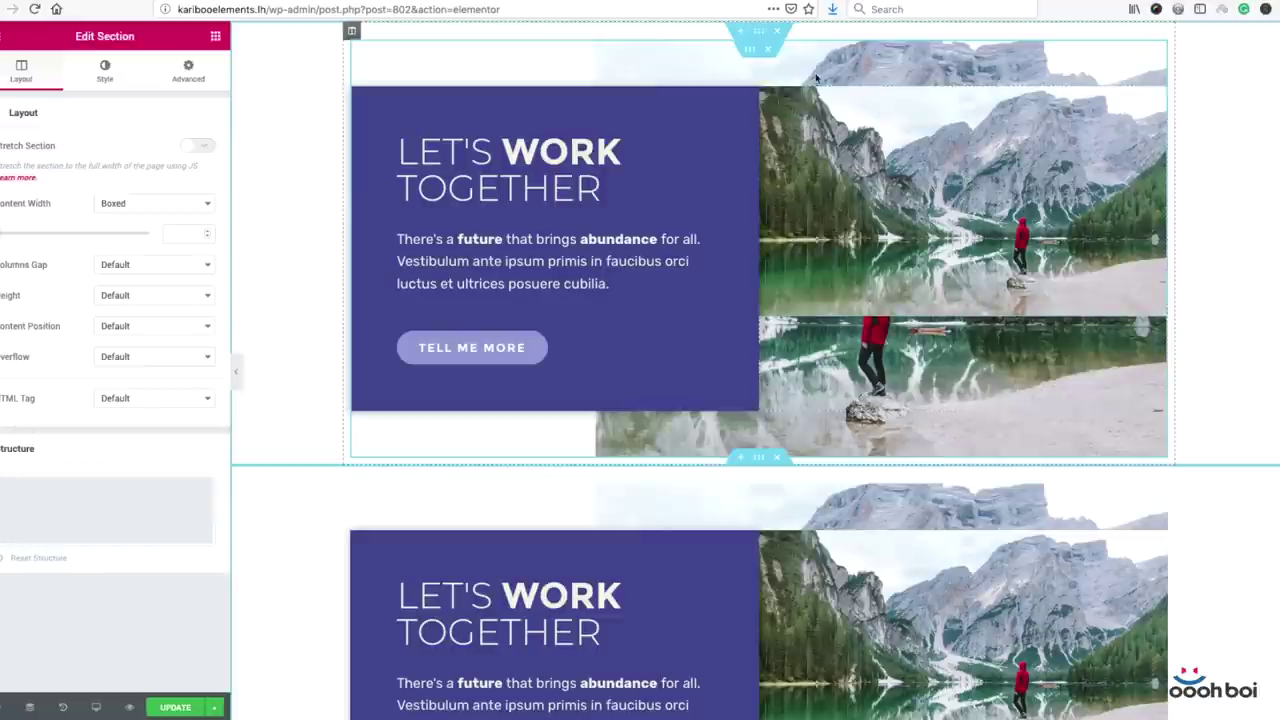
- Move the mountain-lake photo column to the left of the purple text column
{"action": "left_click_drag", "start_coordinate": [768, 97], "coordinate": [393, 122]}
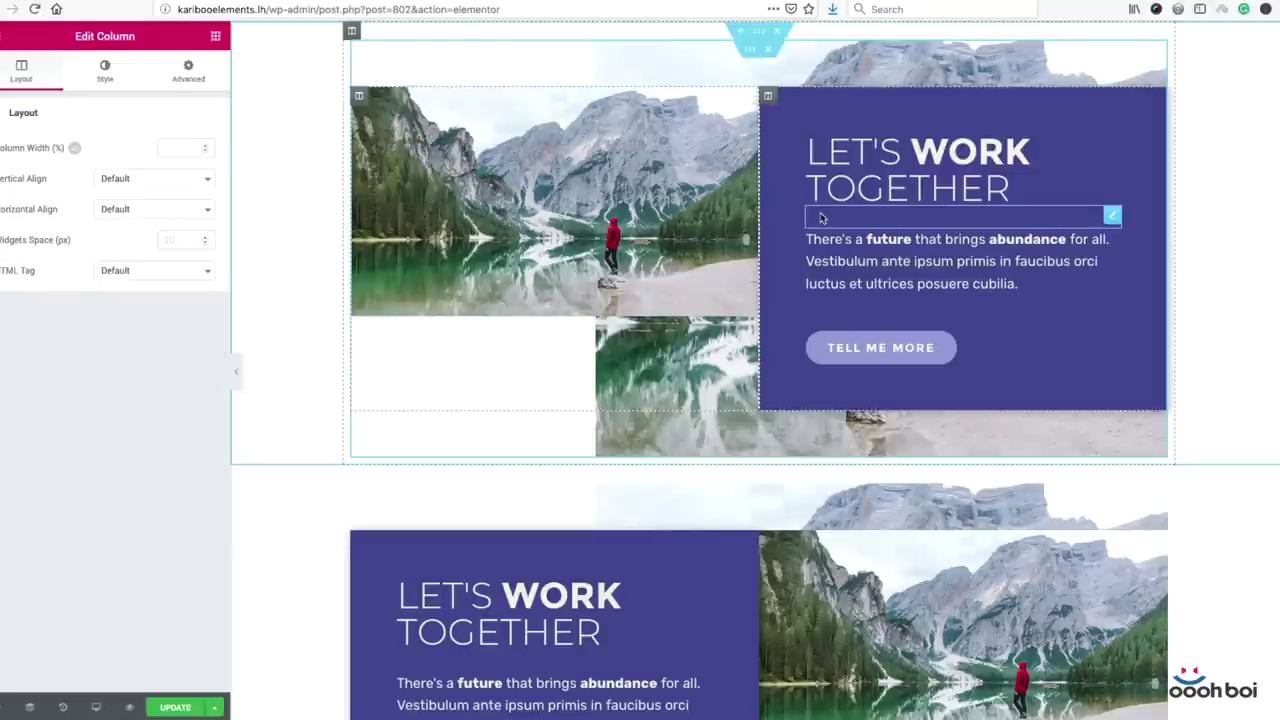
{"action": "left_click", "coordinate": [749, 53]}
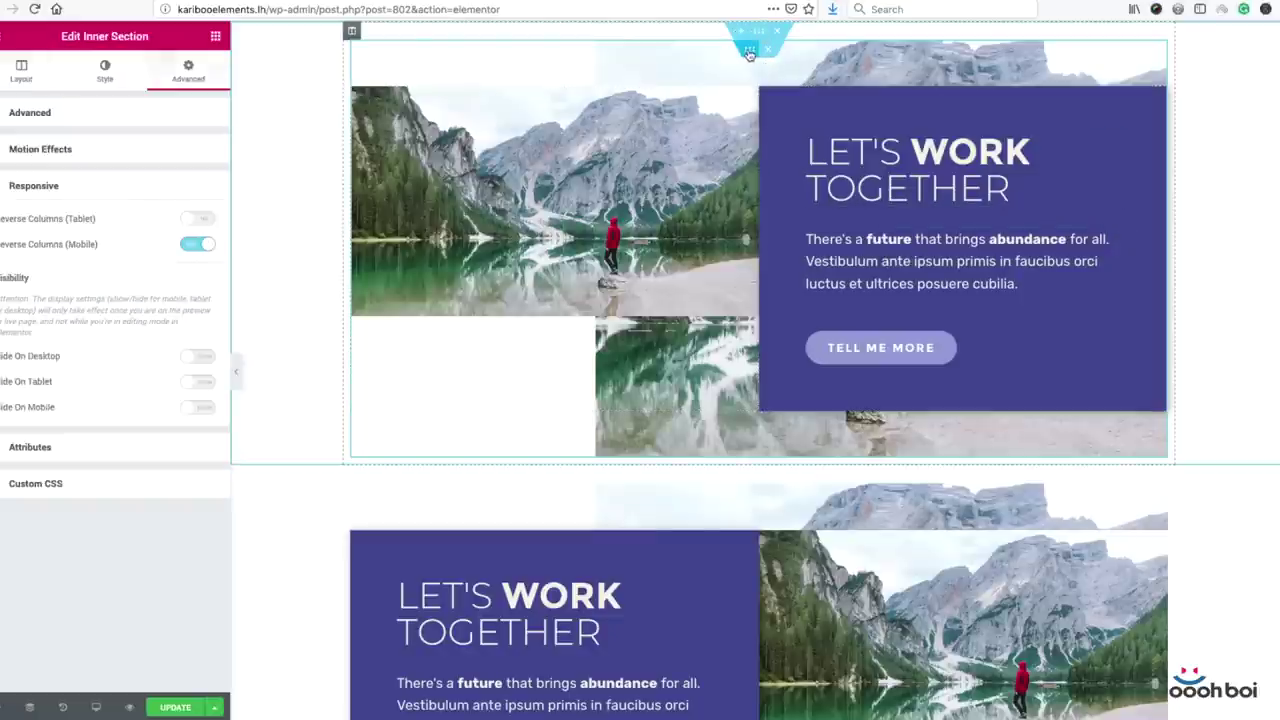
- Make the overlay gradient's first colour fully transparent with location 70
{"action": "left_click", "coordinate": [106, 74]}
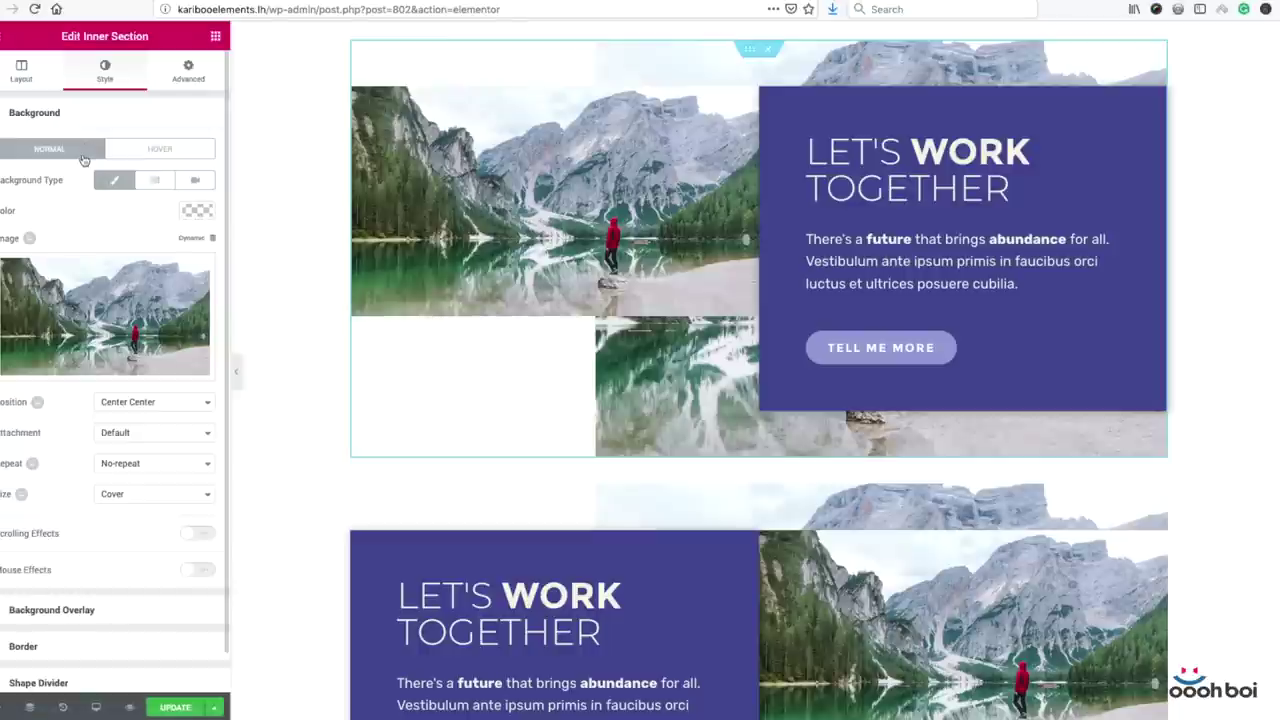
{"action": "left_click", "coordinate": [85, 610]}
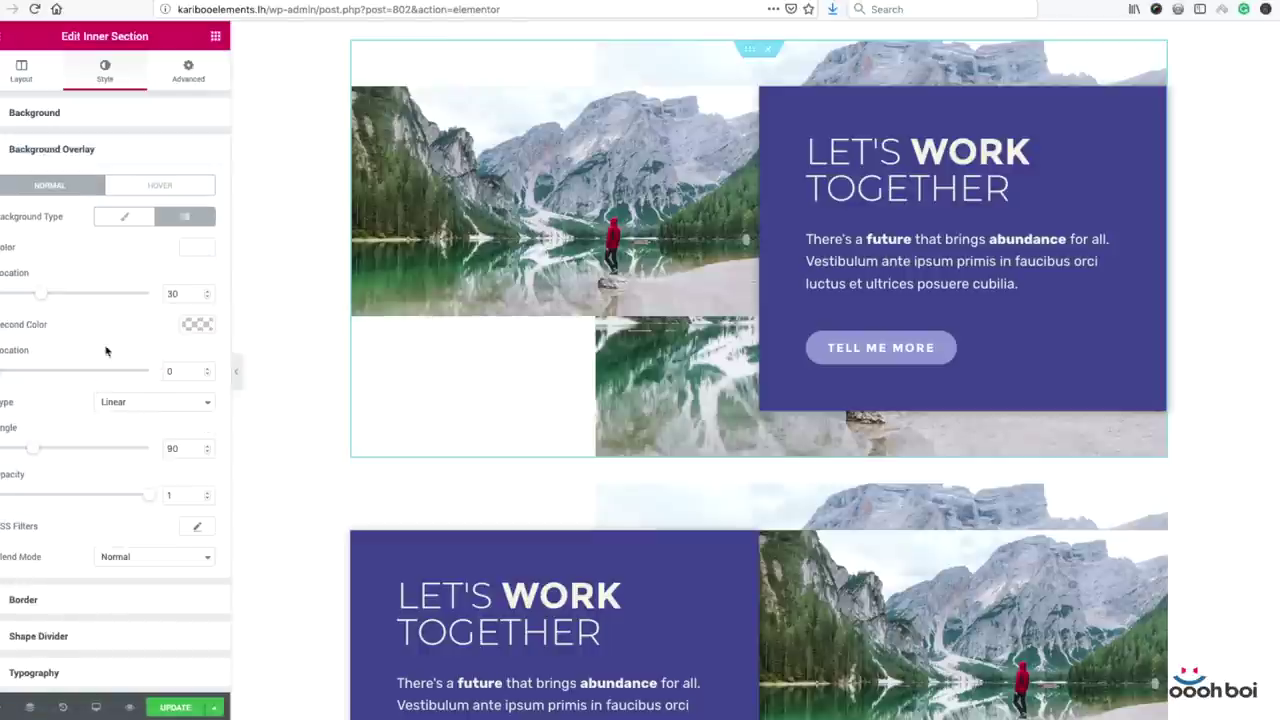
{"action": "left_click", "coordinate": [197, 248]}
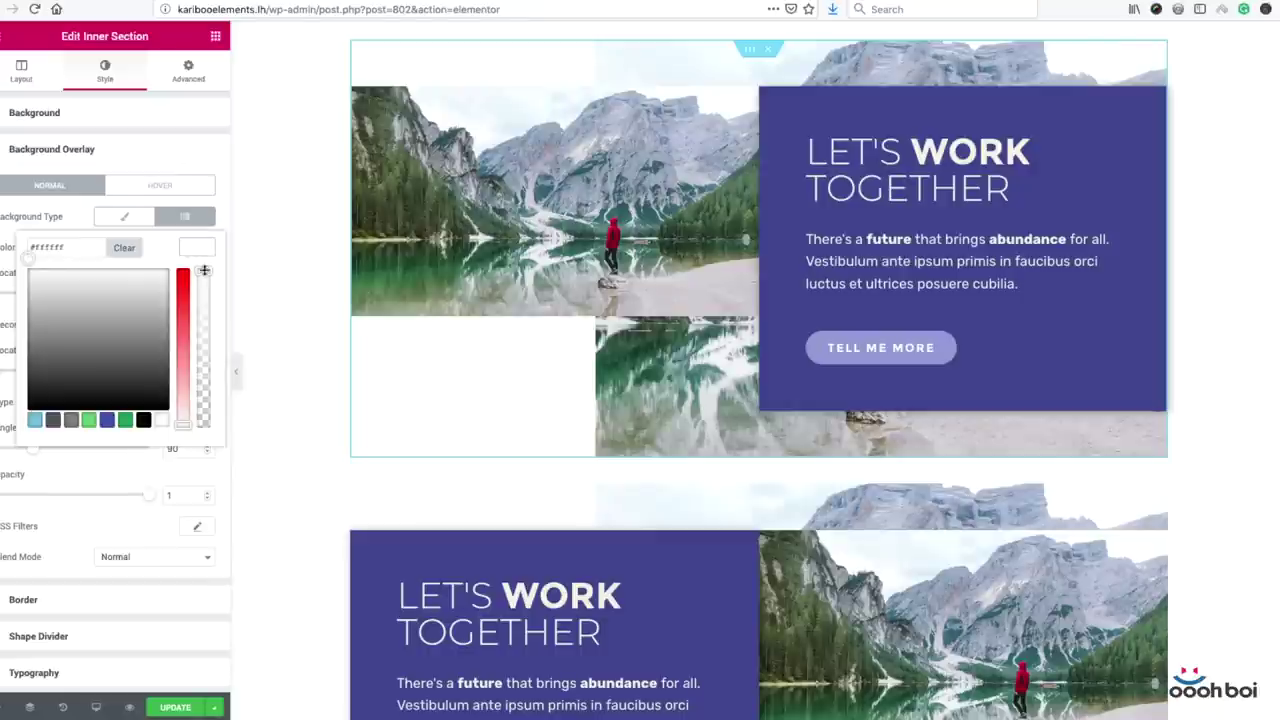
{"action": "left_click_drag", "start_coordinate": [203, 272], "coordinate": [195, 434]}
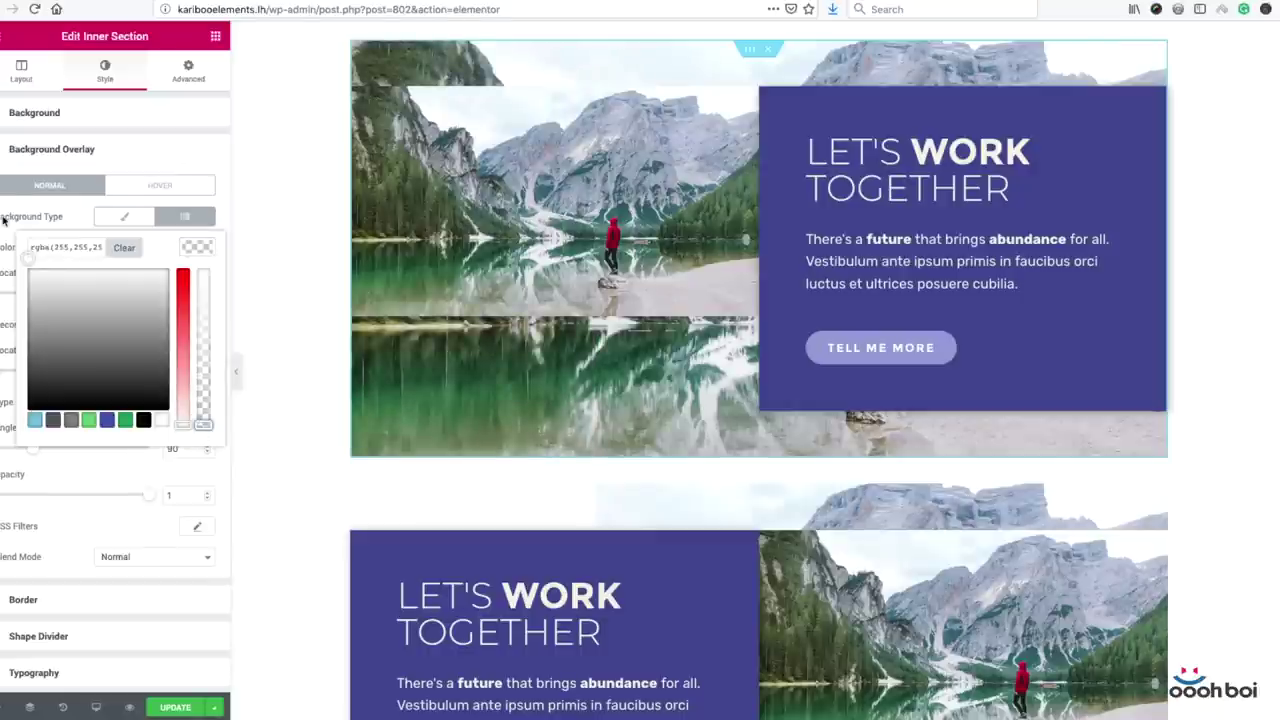
{"action": "left_click", "coordinate": [3, 220]}
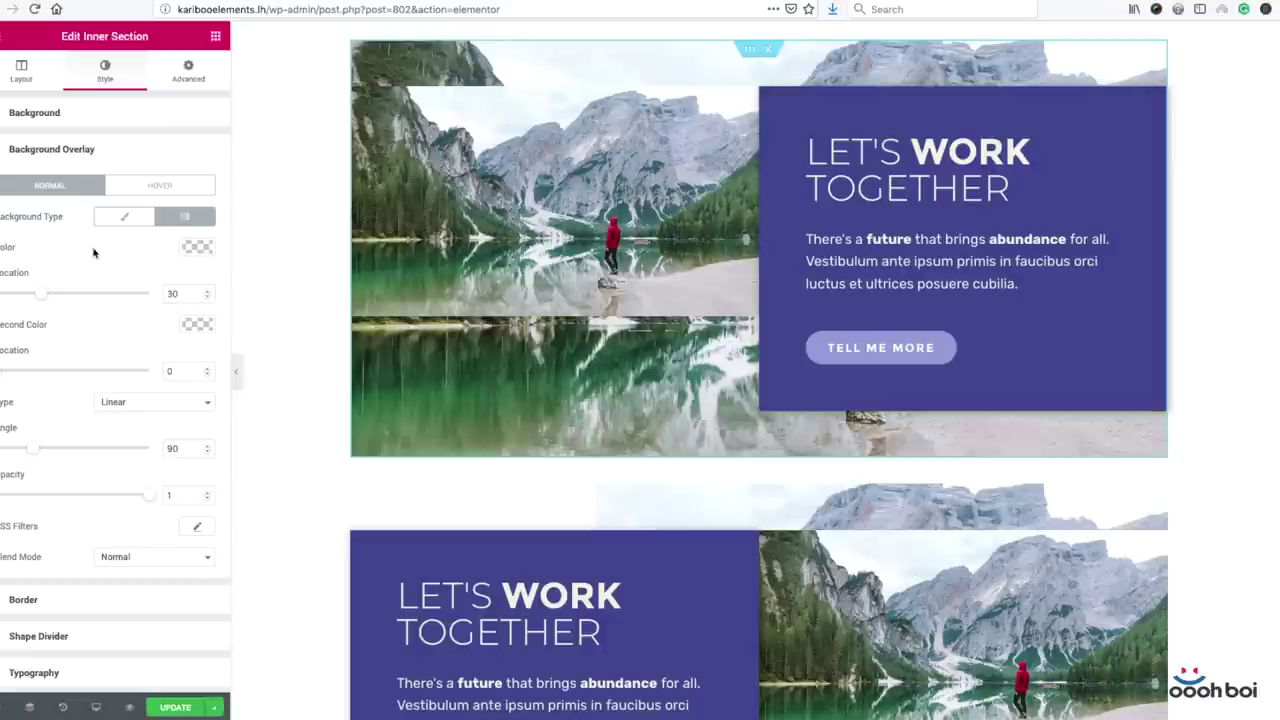
{"action": "double_click", "coordinate": [187, 293]}
{"action": "type", "text": "70"}
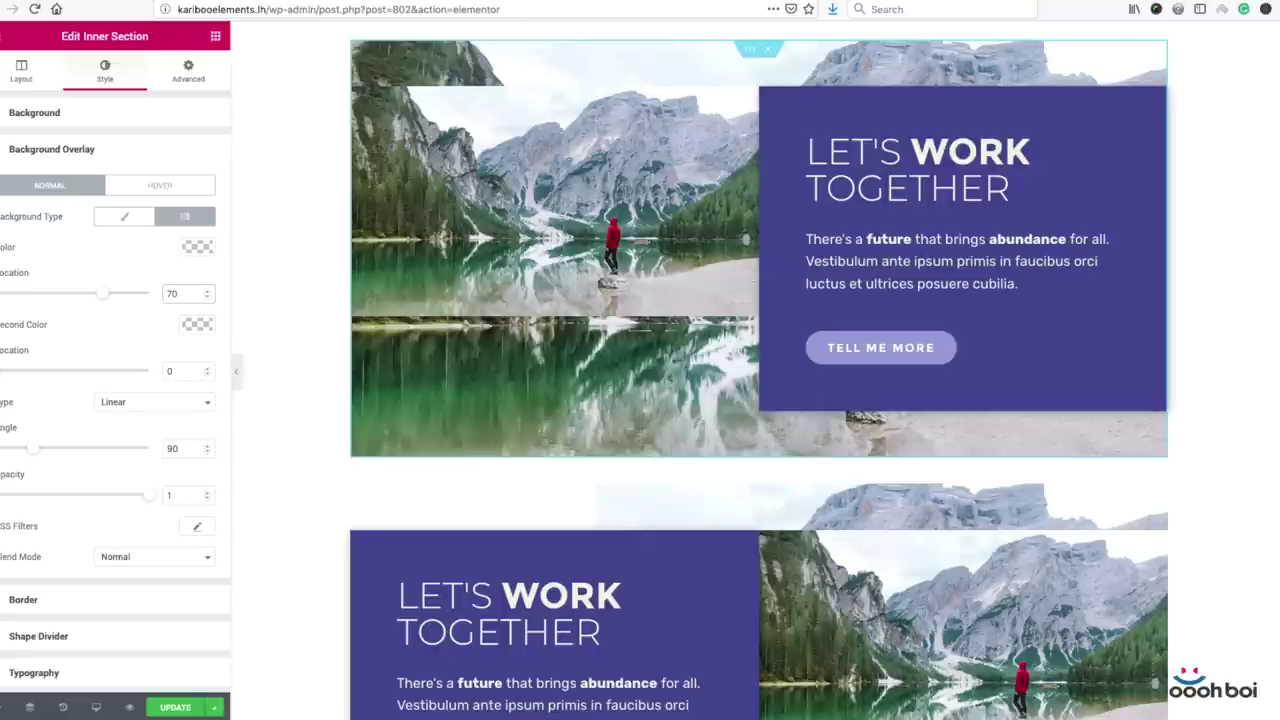
- Set the overlay gradient's second colour to white #ffffff
{"action": "left_click", "coordinate": [197, 324]}
{"action": "left_click", "coordinate": [161, 497]}
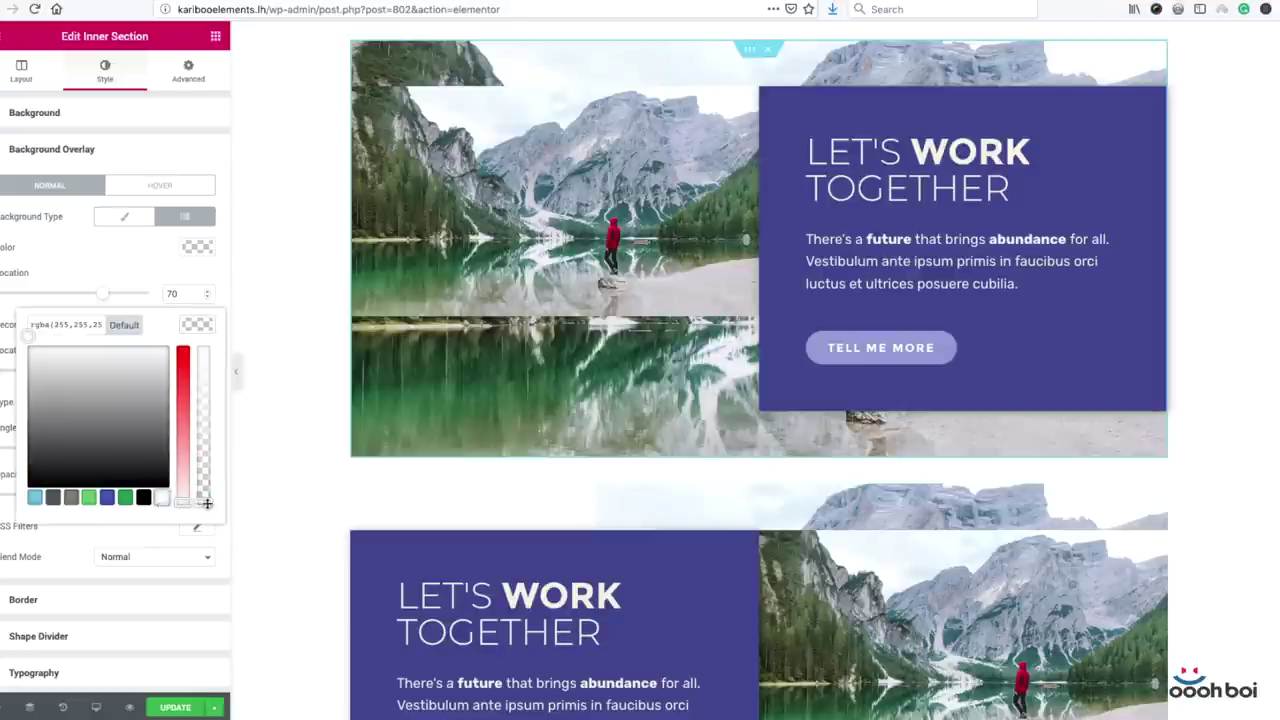
{"action": "left_click", "coordinate": [57, 262]}
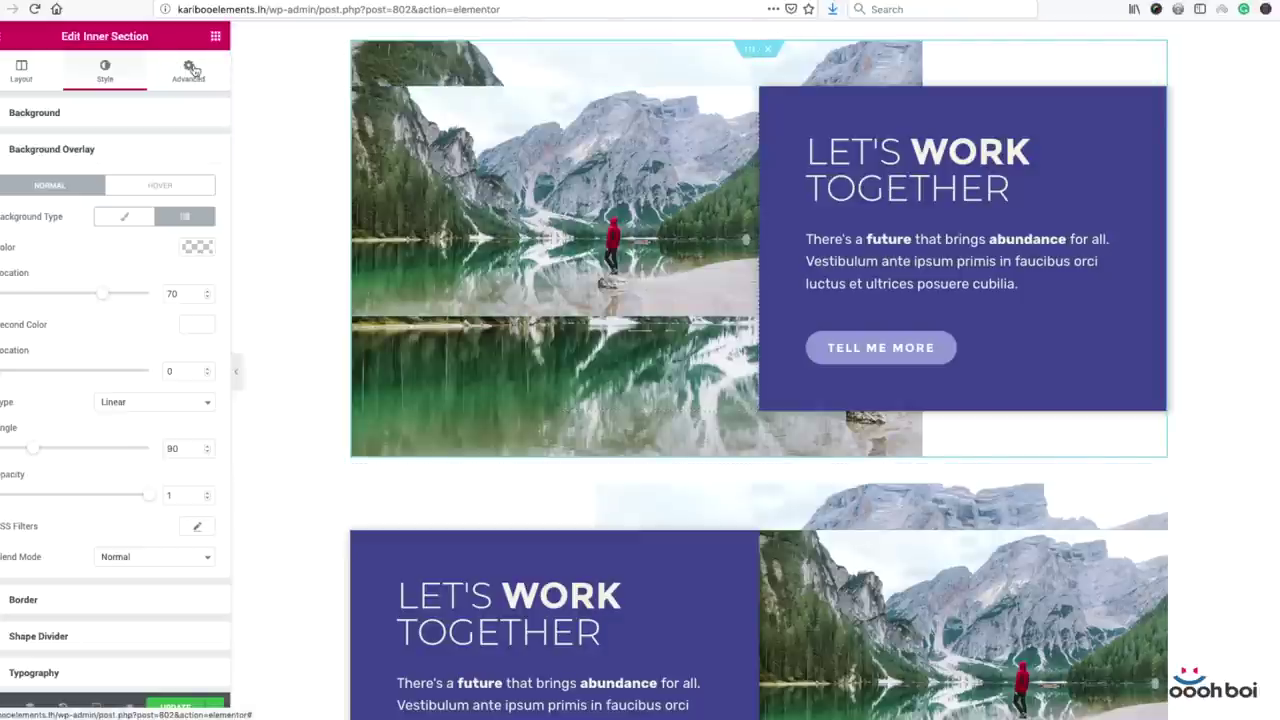
{"action": "left_click", "coordinate": [105, 118]}
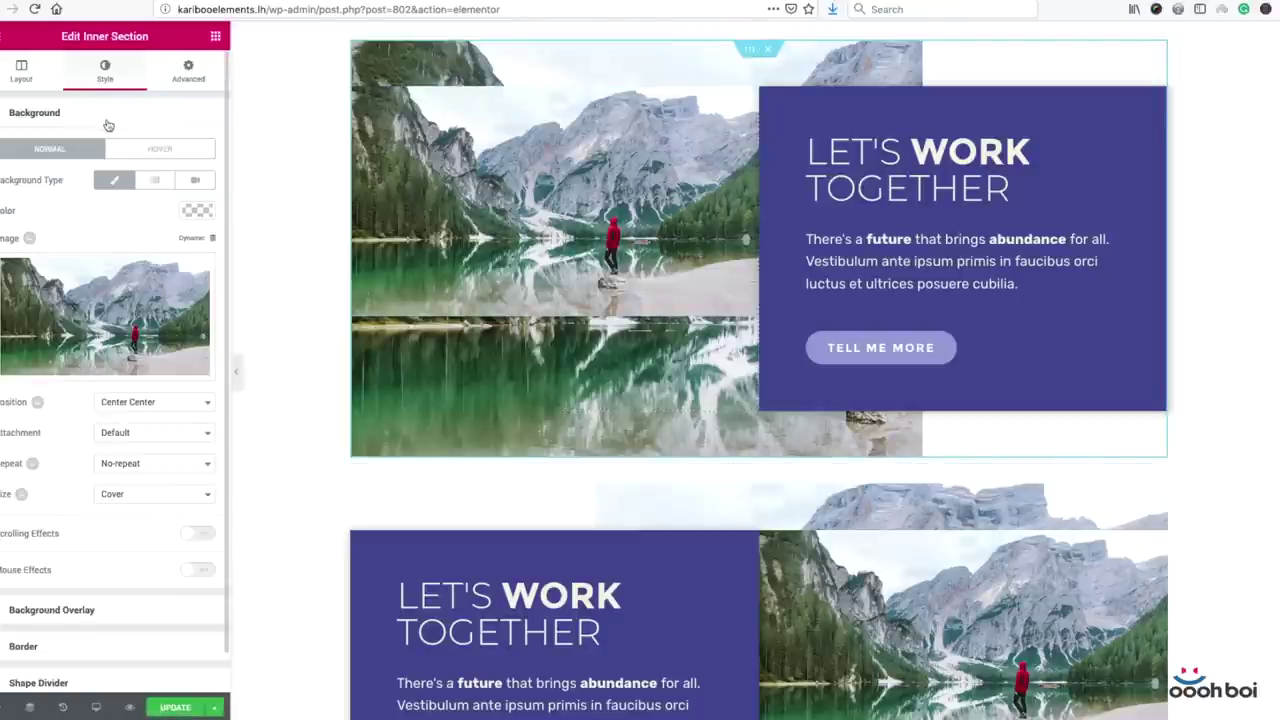
- Replace the section background with the woman-on-chair photo
{"action": "left_click", "coordinate": [138, 299]}
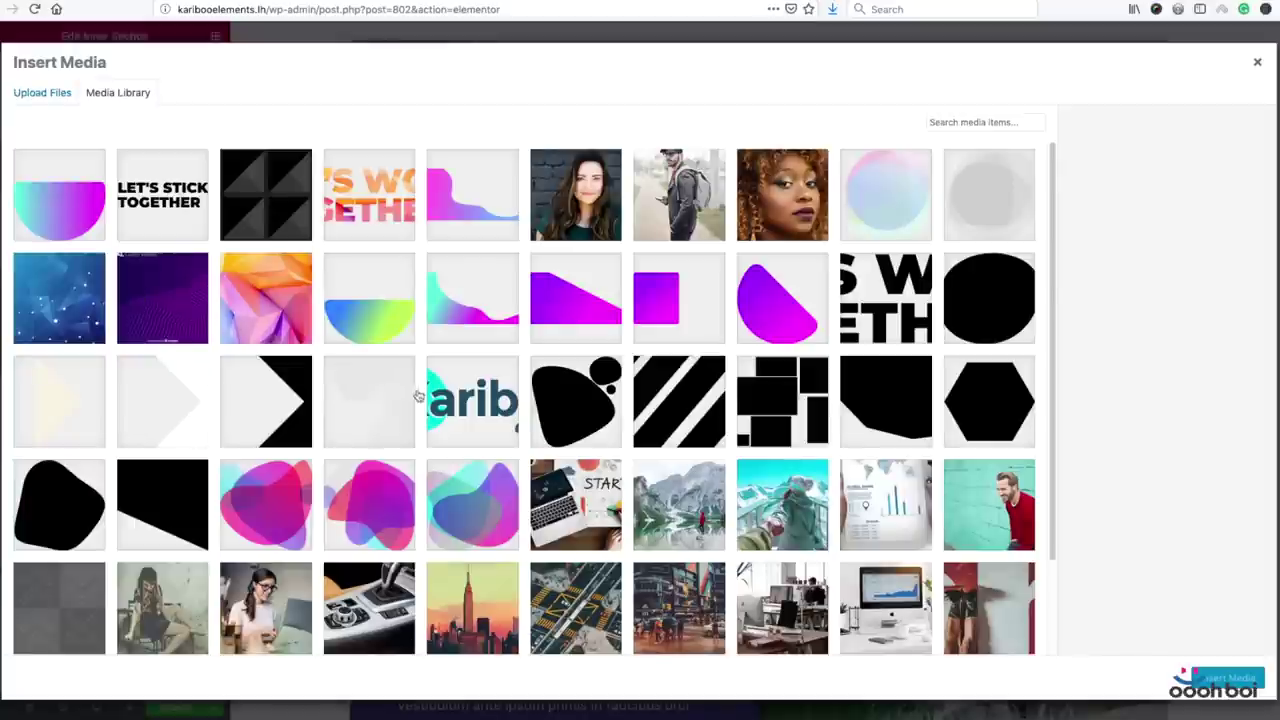
{"action": "left_click", "coordinate": [180, 598]}
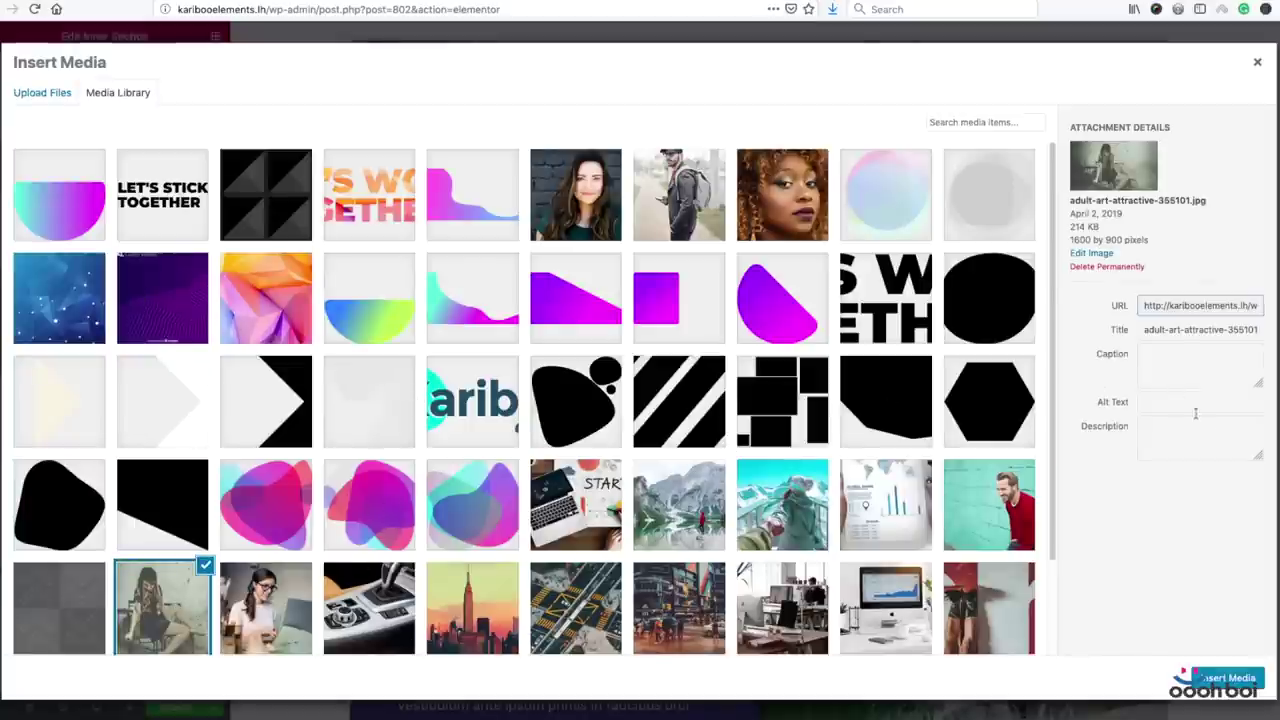
{"action": "left_click", "coordinate": [1232, 678]}
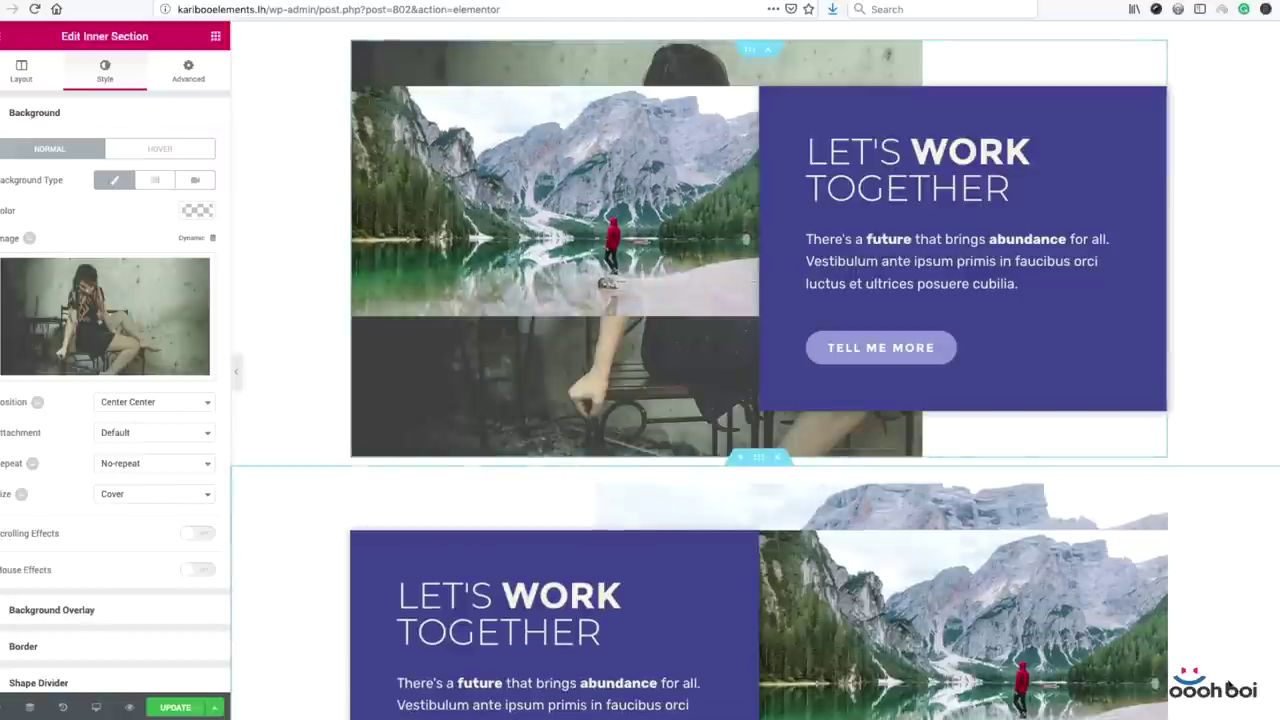
- Swap the image widget's photo for the same woman-on-chair photo
{"action": "left_click", "coordinate": [360, 97]}
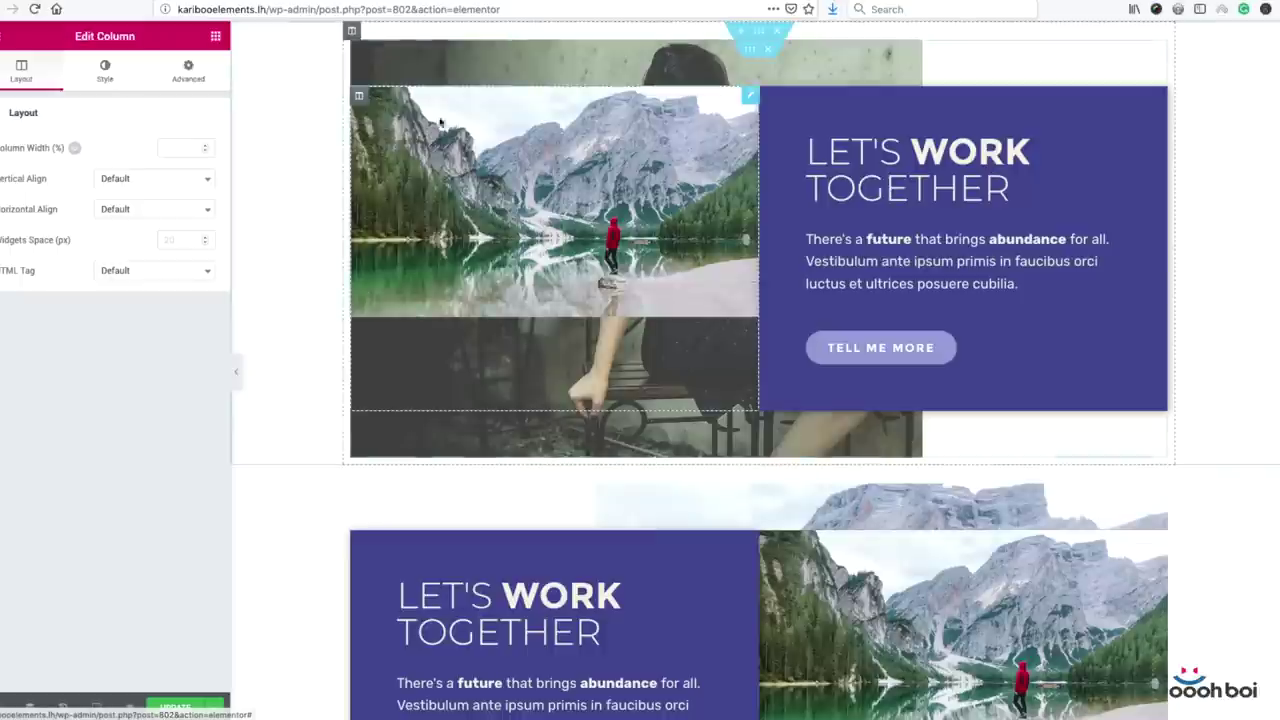
{"action": "left_click", "coordinate": [749, 95]}
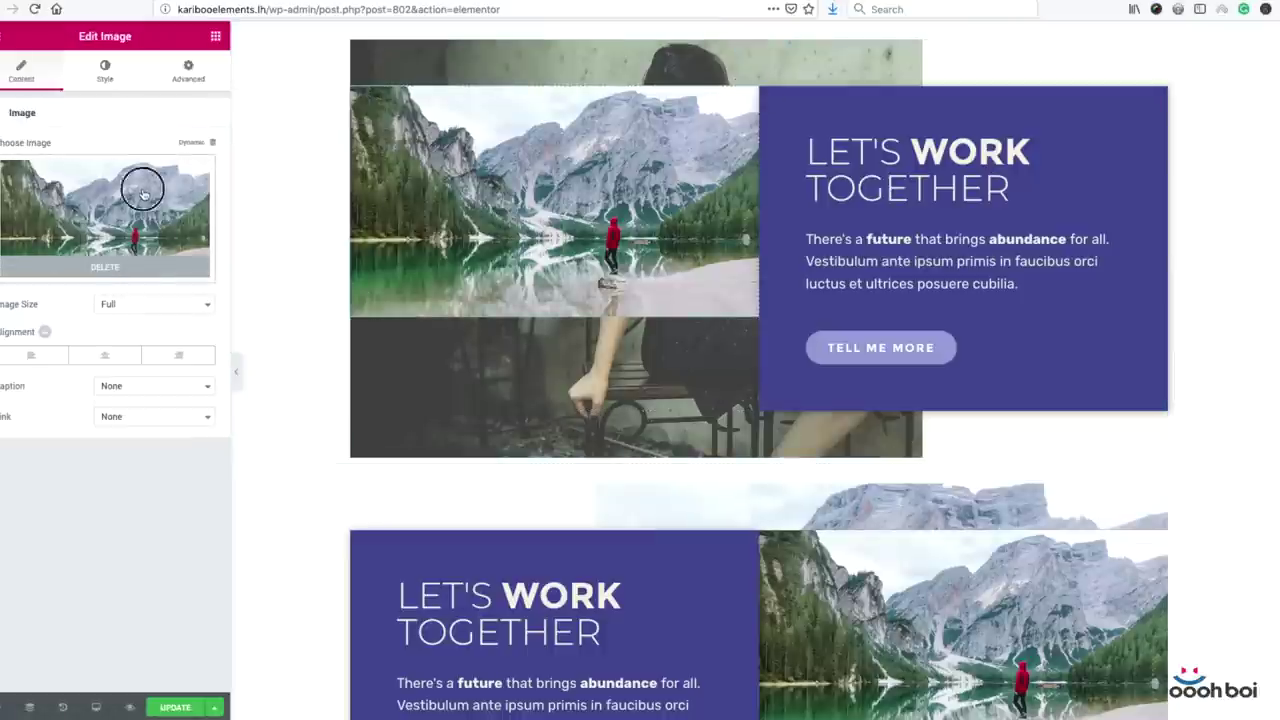
{"action": "left_click", "coordinate": [142, 190]}
{"action": "left_click", "coordinate": [155, 612]}
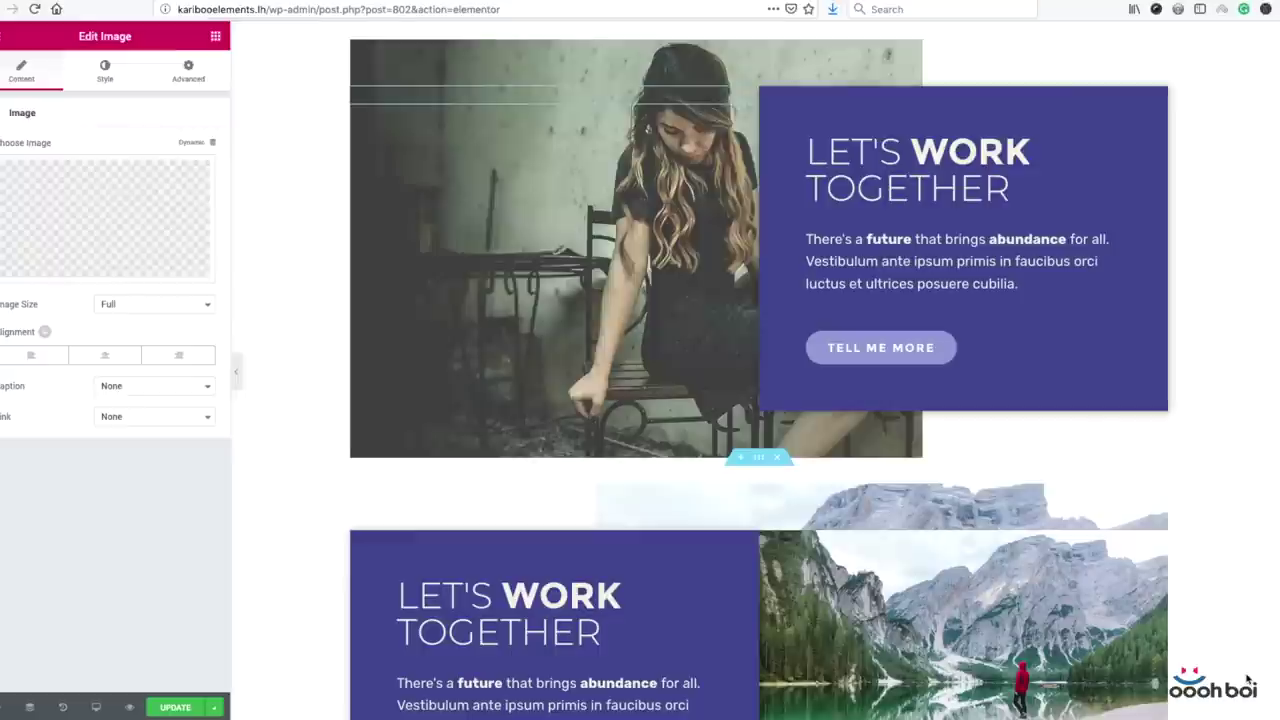
{"action": "left_click", "coordinate": [1245, 678]}
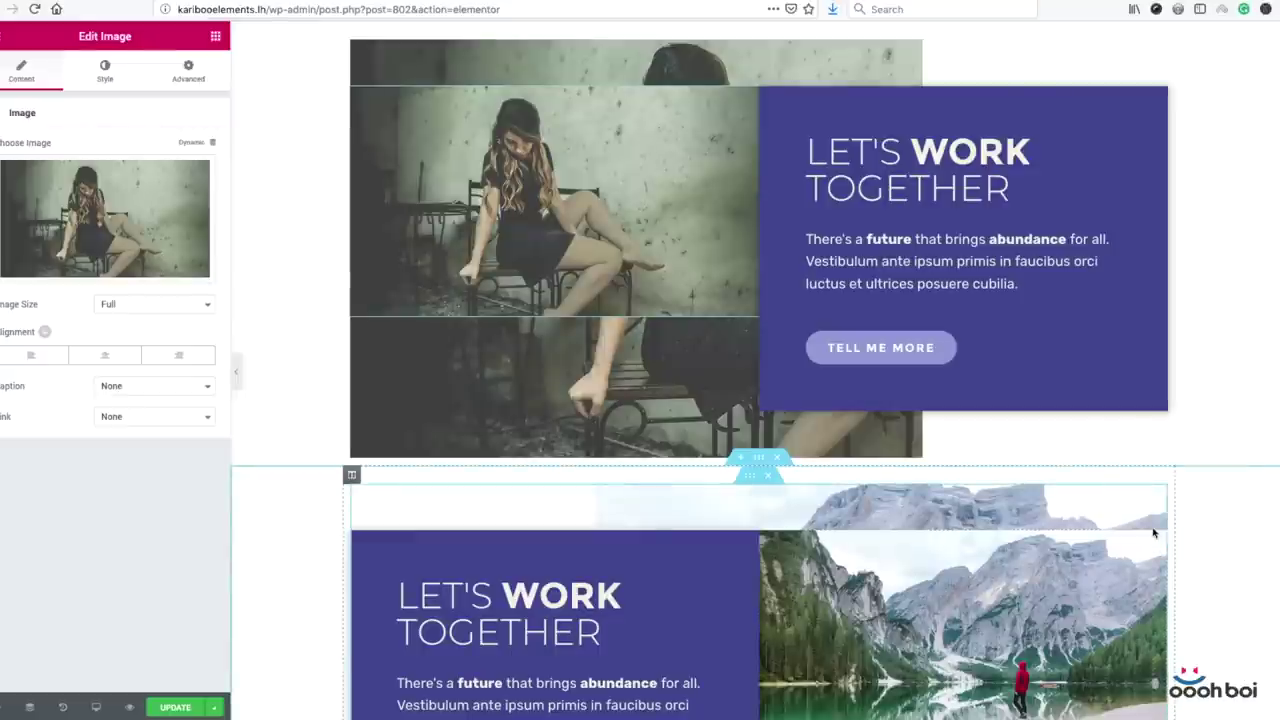
- Preview the page at tablet width with the editing panel hidden
{"action": "left_click", "coordinate": [96, 708]}
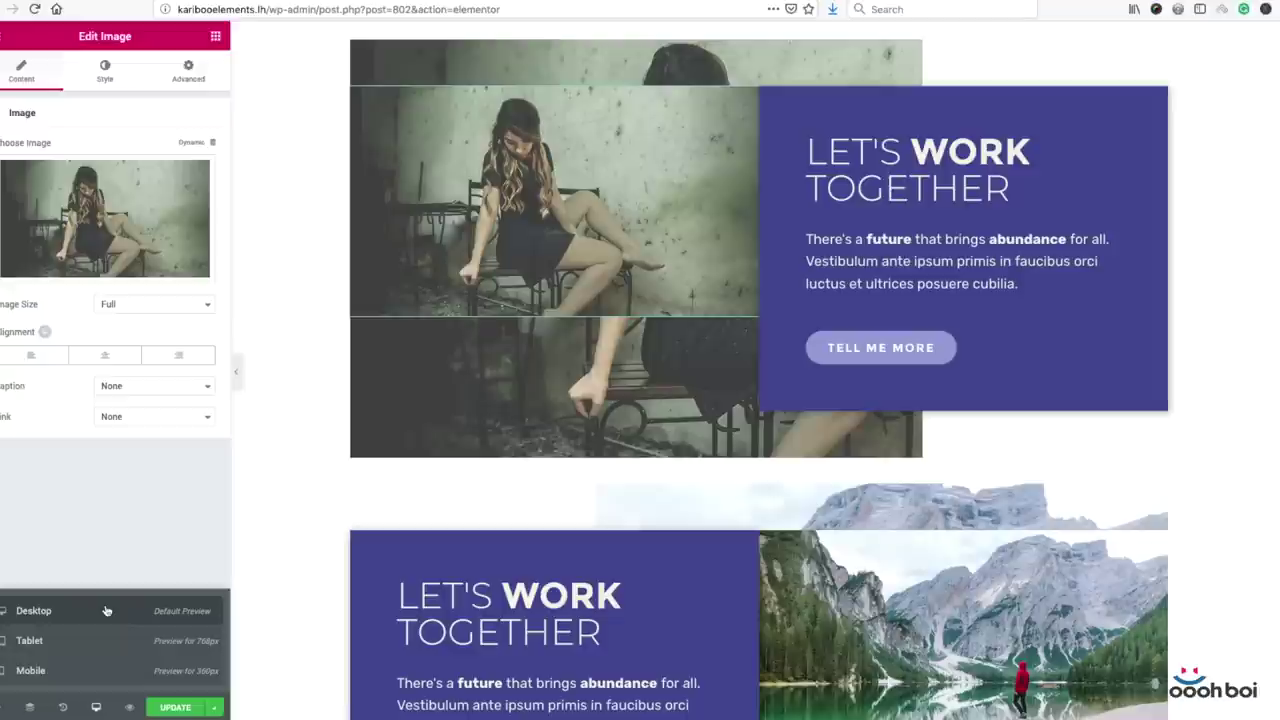
{"action": "left_click", "coordinate": [236, 372]}
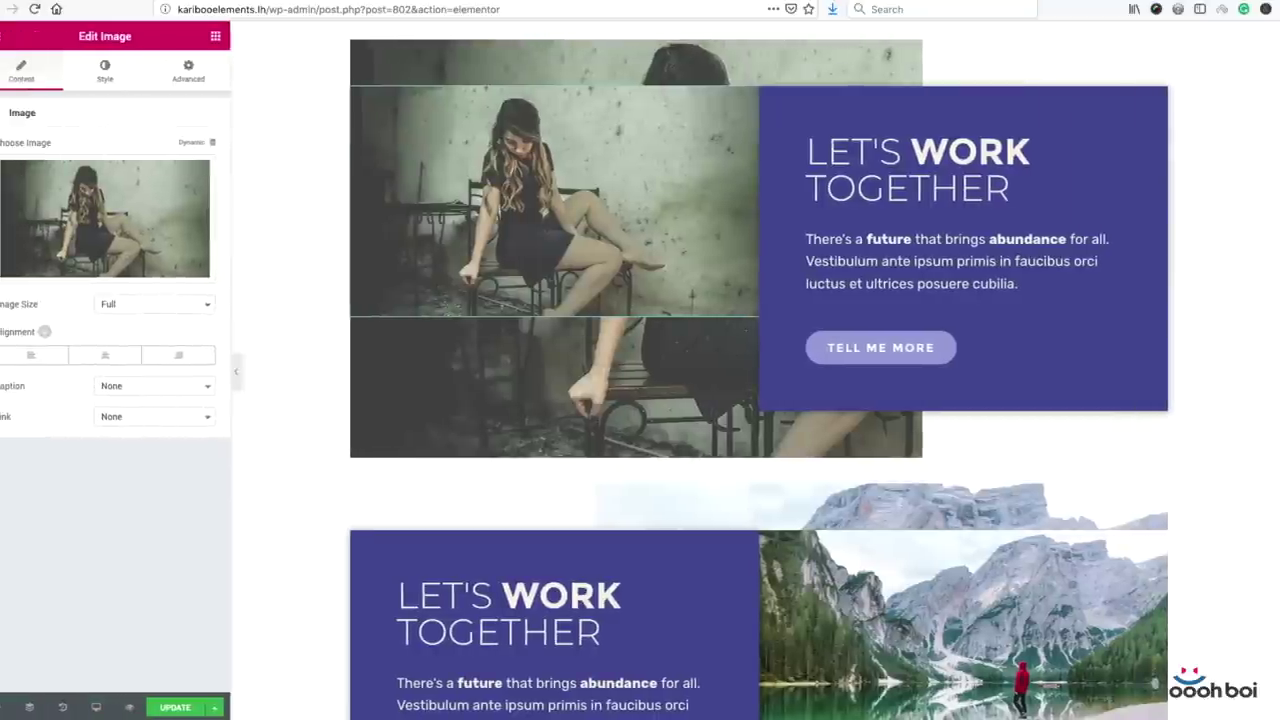
{"action": "left_click", "coordinate": [97, 707]}
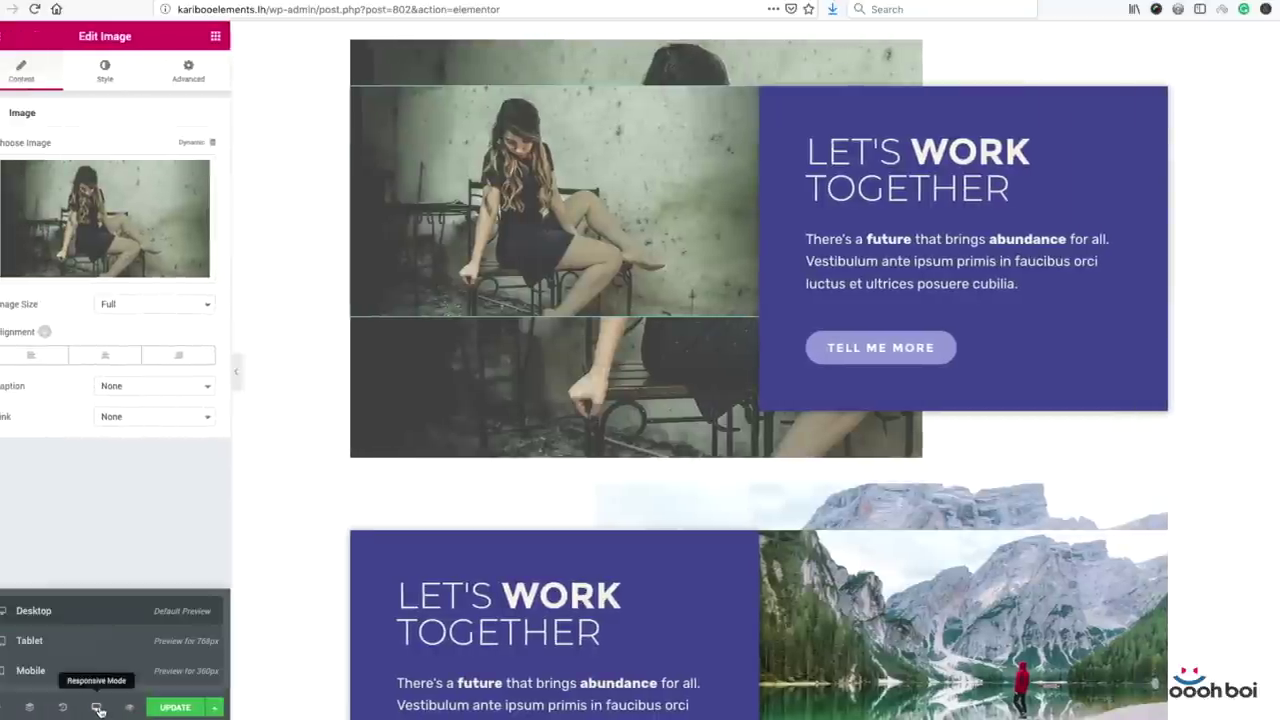
{"action": "left_click", "coordinate": [85, 640]}
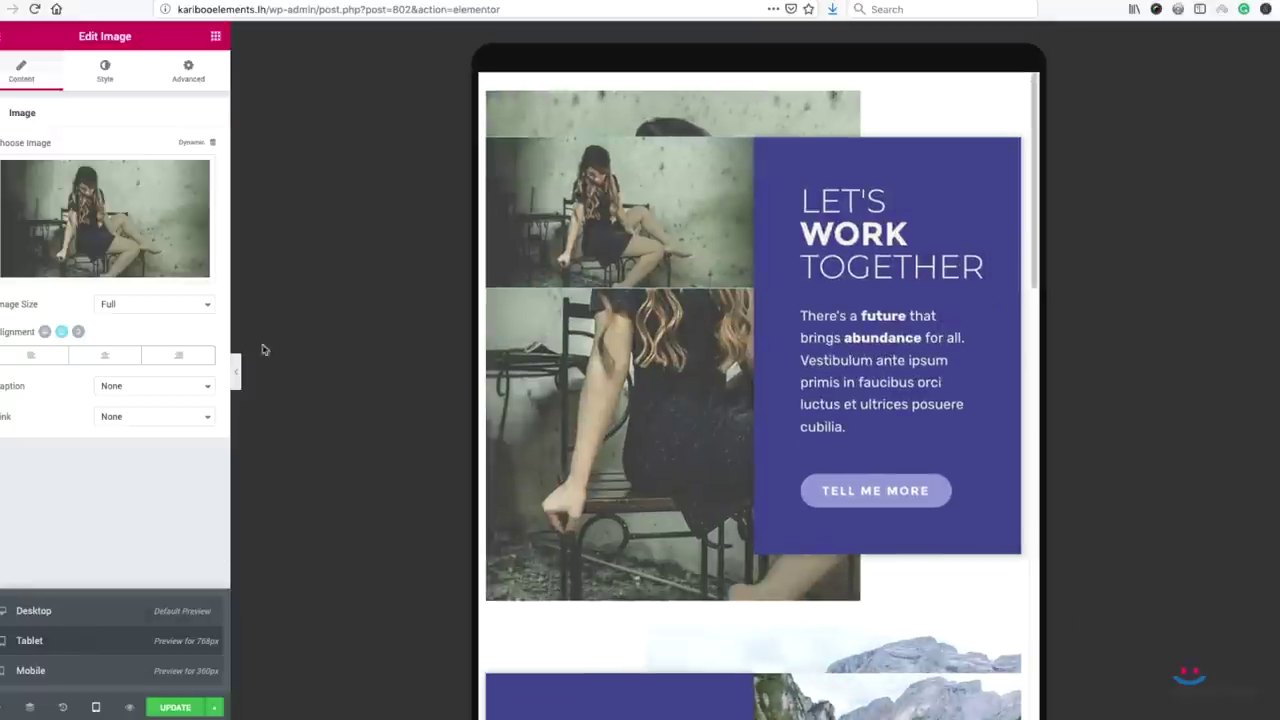
{"action": "left_click", "coordinate": [236, 372]}
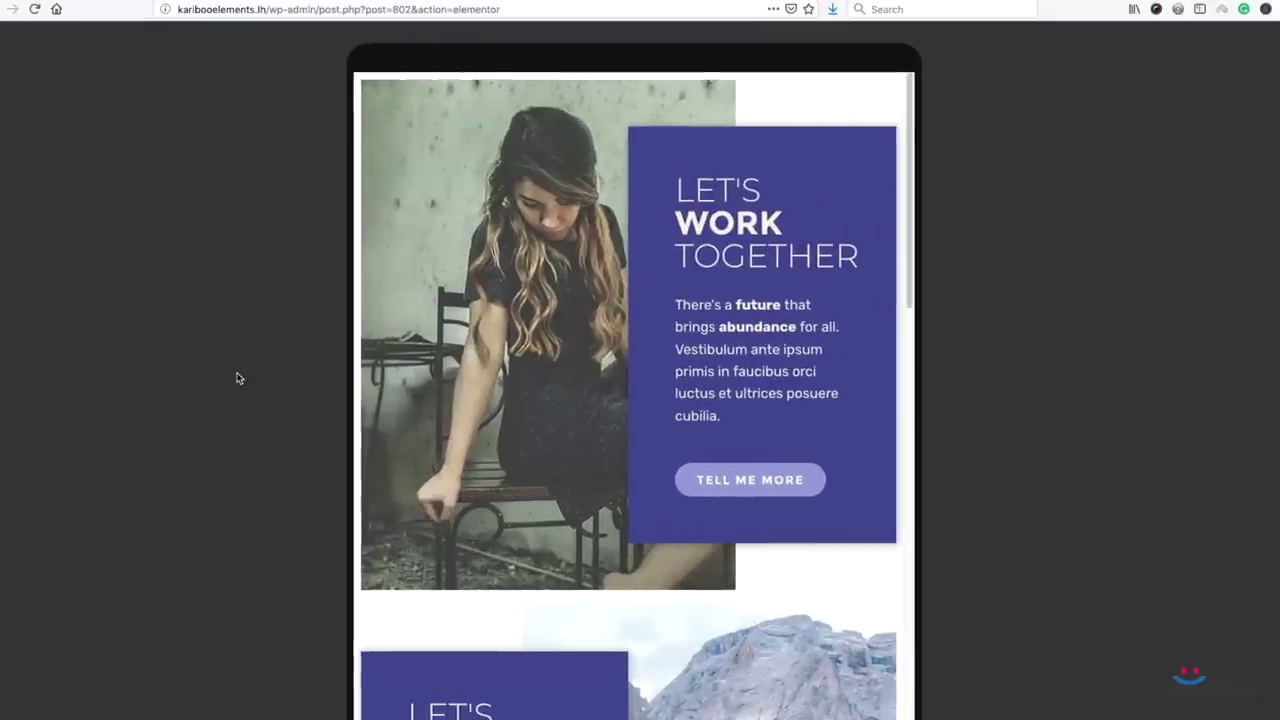
- Switch to the mobile preview and scroll to see the purple card above the photo
{"action": "left_click", "coordinate": [4, 372]}
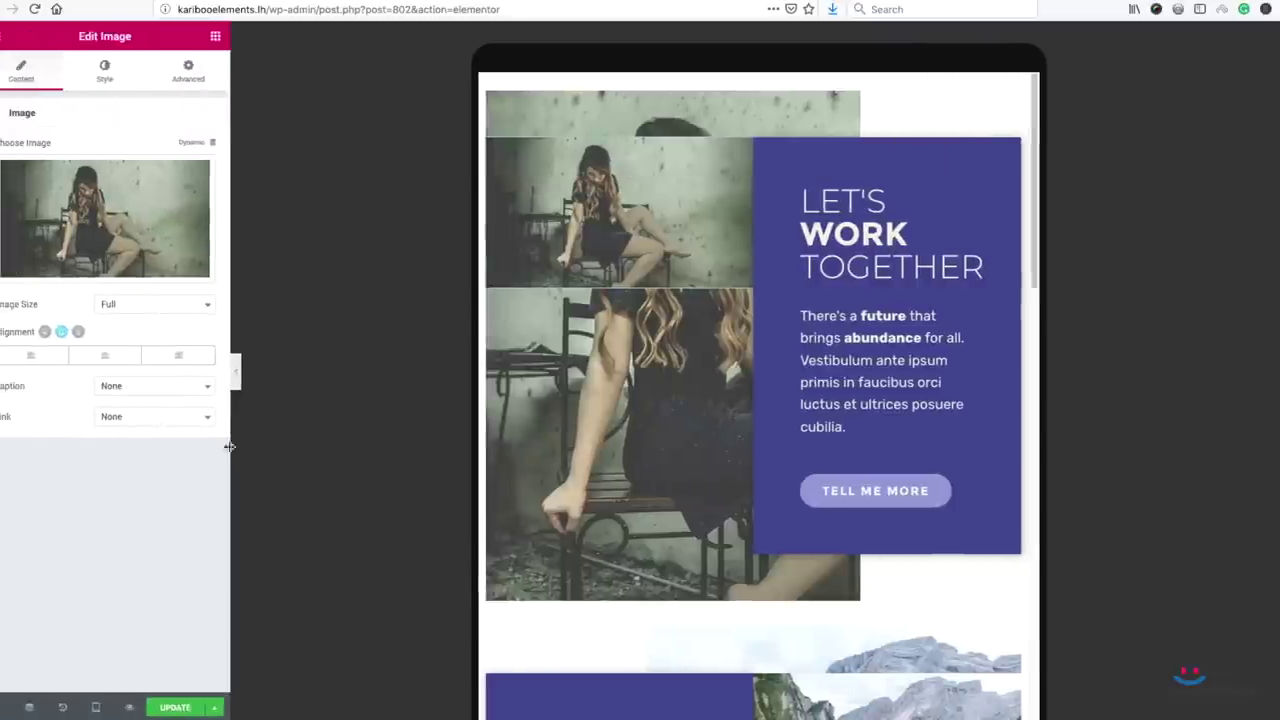
{"action": "left_click", "coordinate": [96, 707]}
{"action": "left_click", "coordinate": [85, 671]}
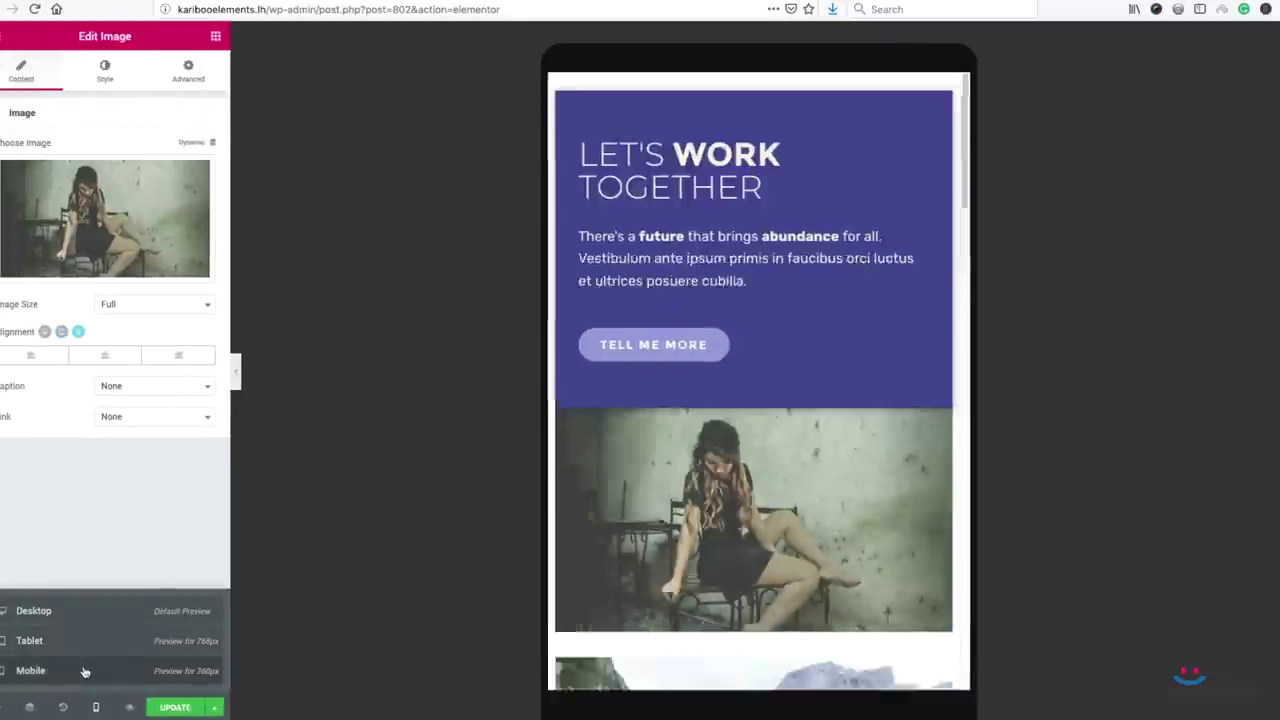
{"action": "left_click", "coordinate": [240, 376]}
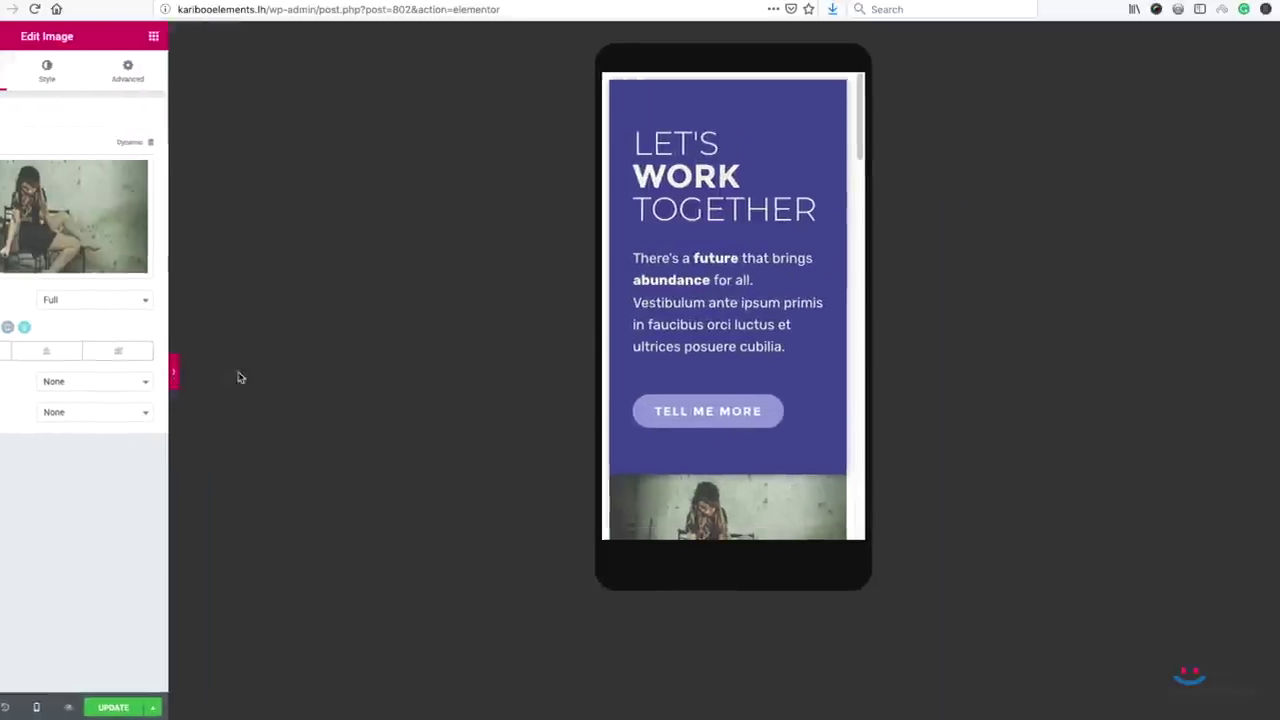
{"action": "scroll", "coordinate": [568, 337], "scroll_direction": "down", "scroll_amount": 3}
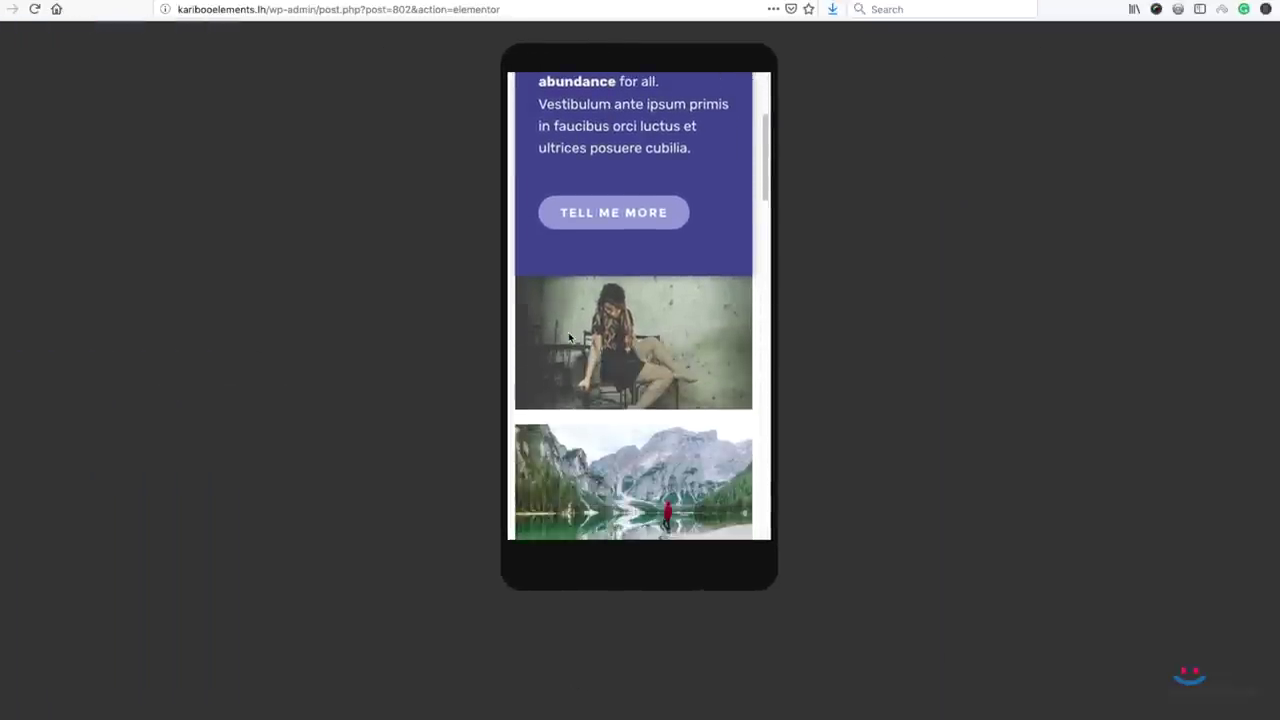
{"action": "scroll", "coordinate": [568, 338], "scroll_direction": "up", "scroll_amount": 2}
{"action": "scroll", "coordinate": [569, 338], "scroll_direction": "up", "scroll_amount": 2}
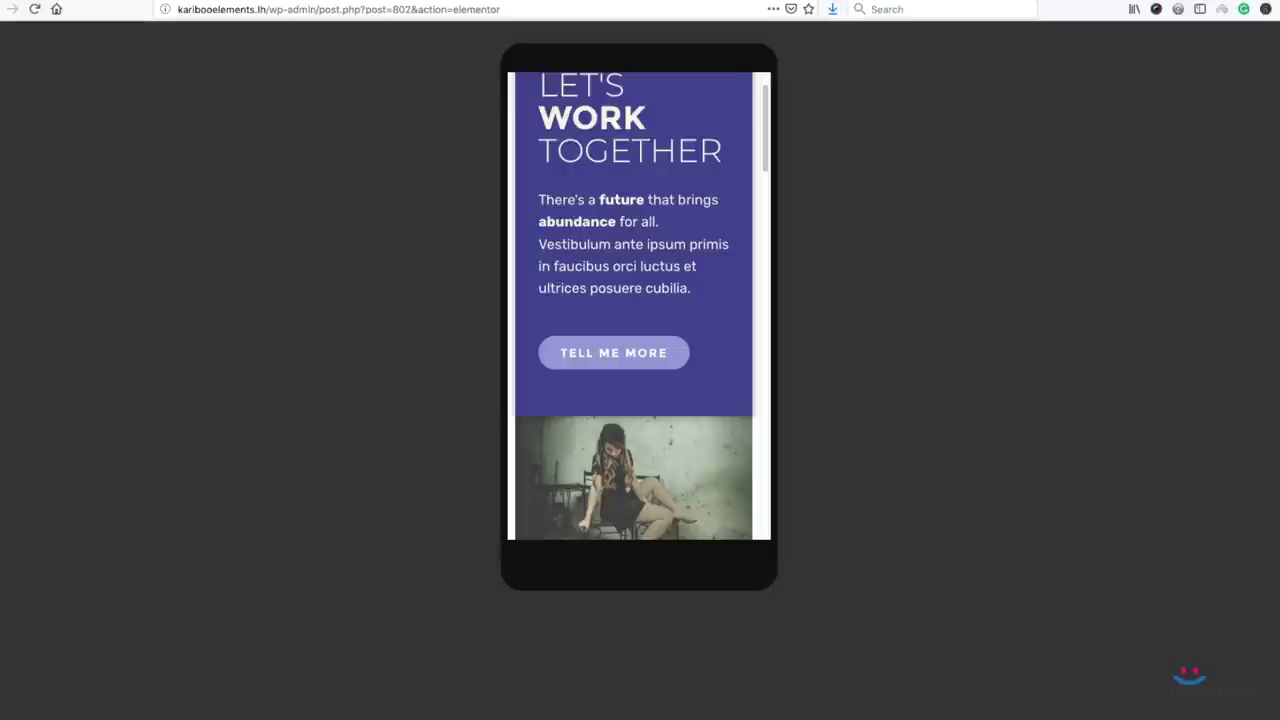
{"action": "left_click", "coordinate": [8, 360]}
- Back at desktop view, switch off Reverse Columns (Mobile) on the upper inner section
{"action": "left_click", "coordinate": [96, 706]}
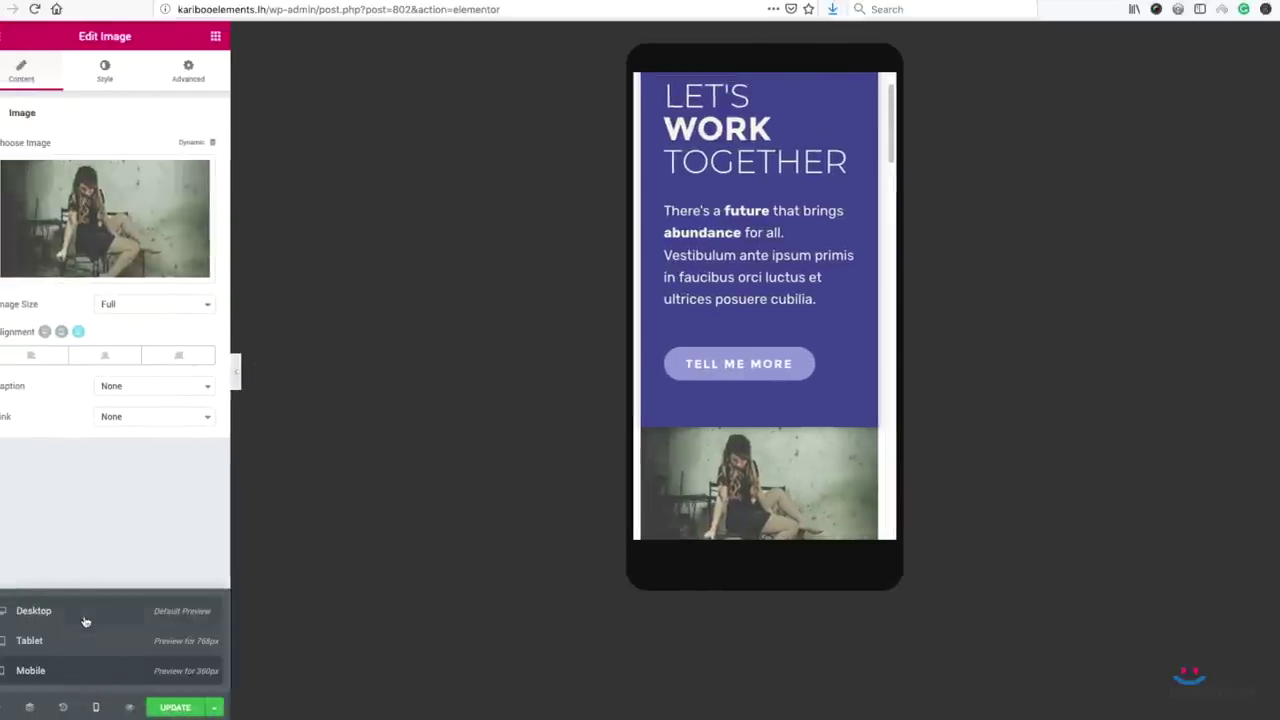
{"action": "left_click", "coordinate": [85, 621]}
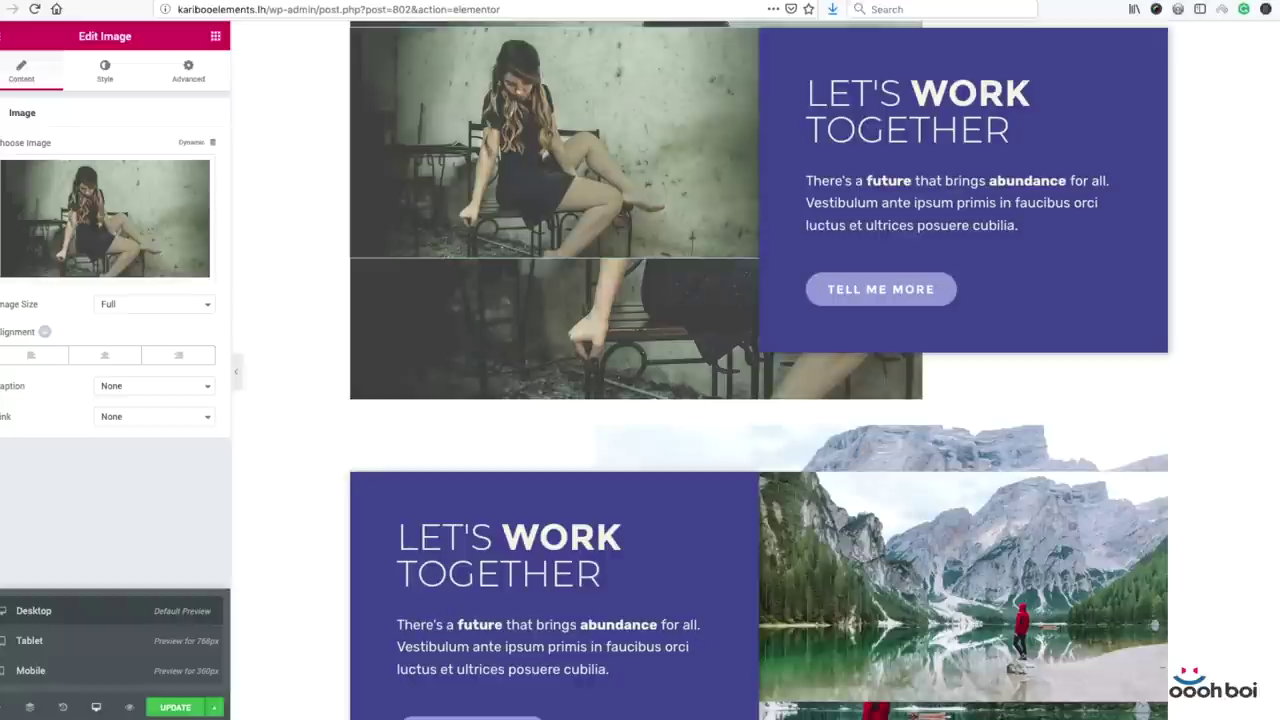
{"action": "scroll", "coordinate": [837, 162], "scroll_direction": "up", "scroll_amount": 1}
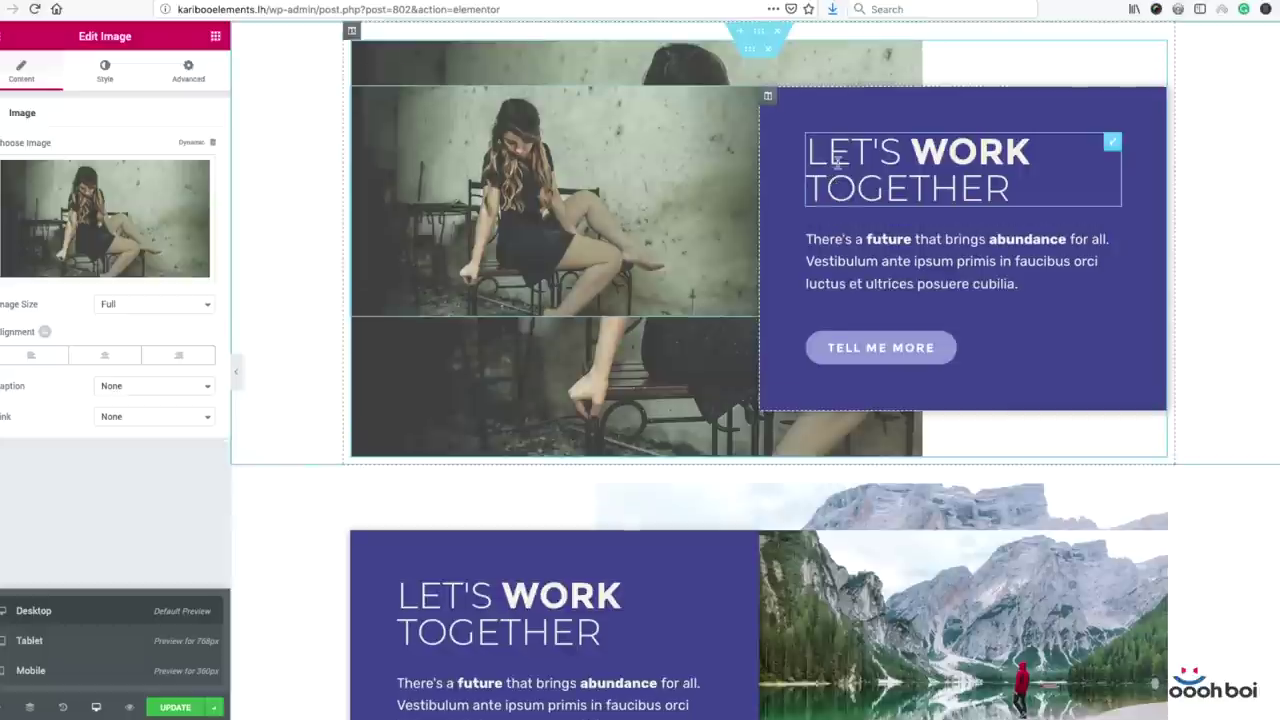
{"action": "left_click", "coordinate": [751, 51]}
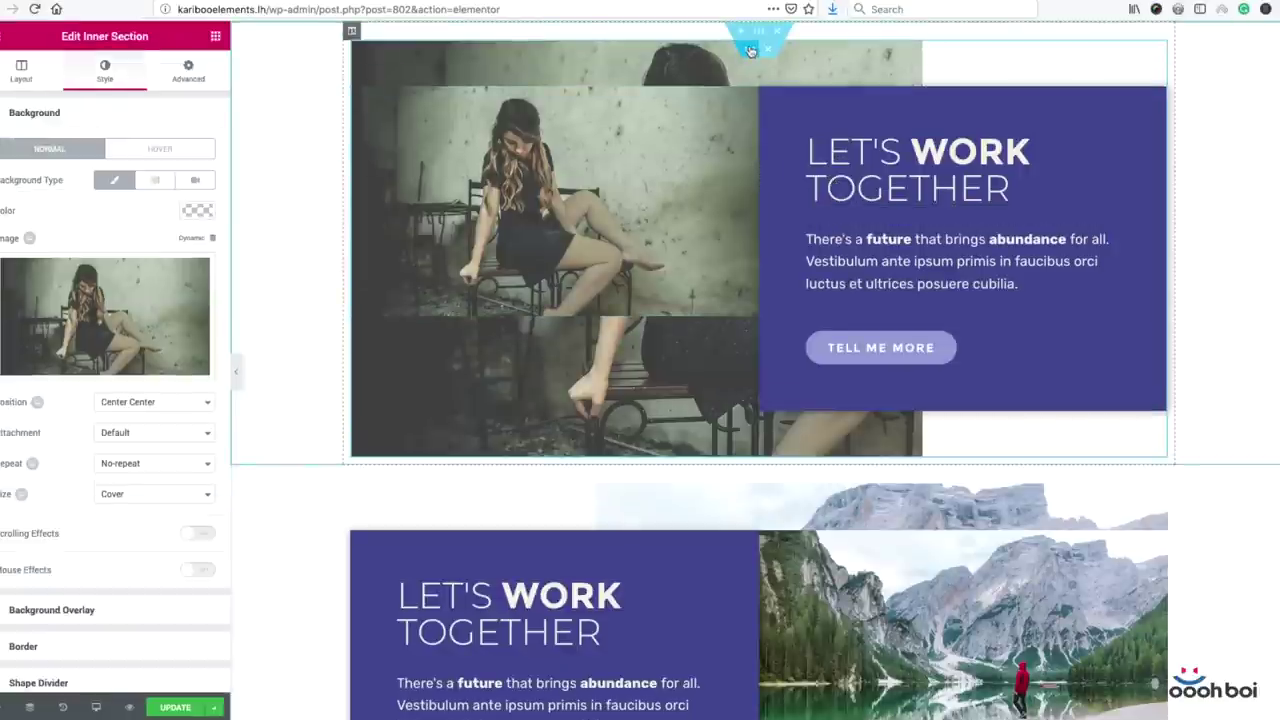
{"action": "left_click", "coordinate": [187, 82]}
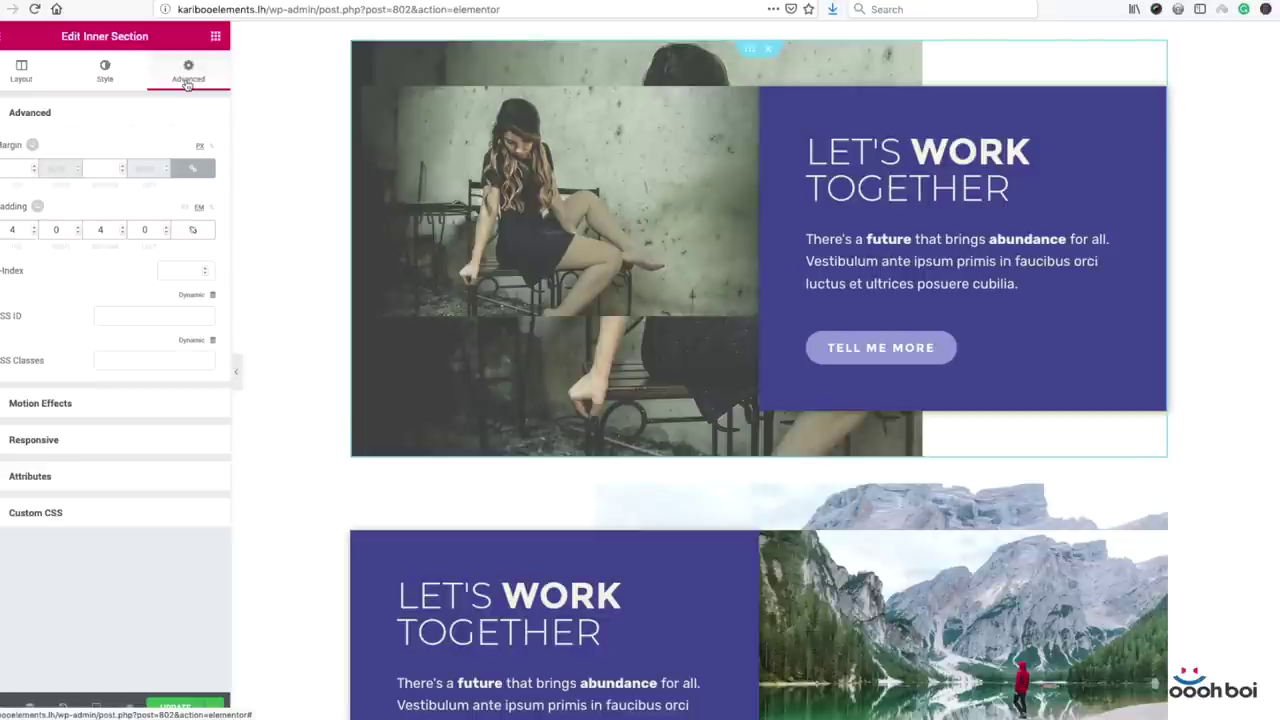
{"action": "left_click", "coordinate": [92, 440]}
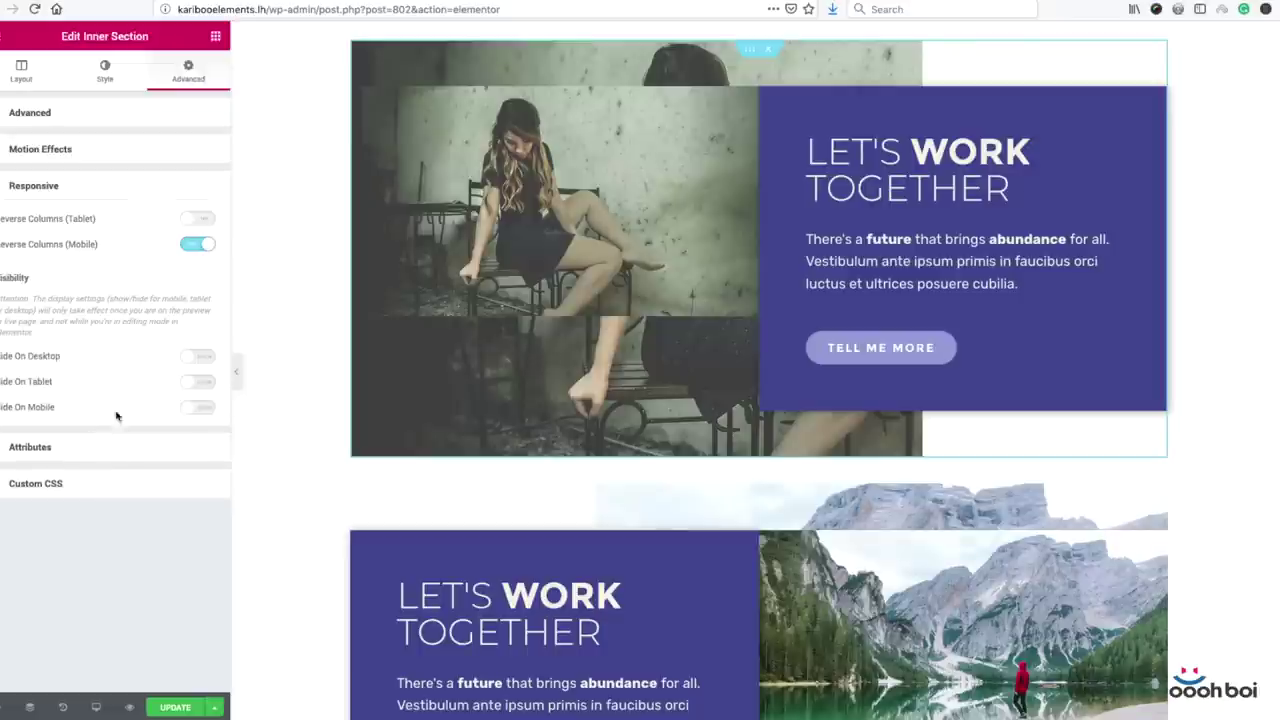
{"action": "left_click", "coordinate": [200, 245]}
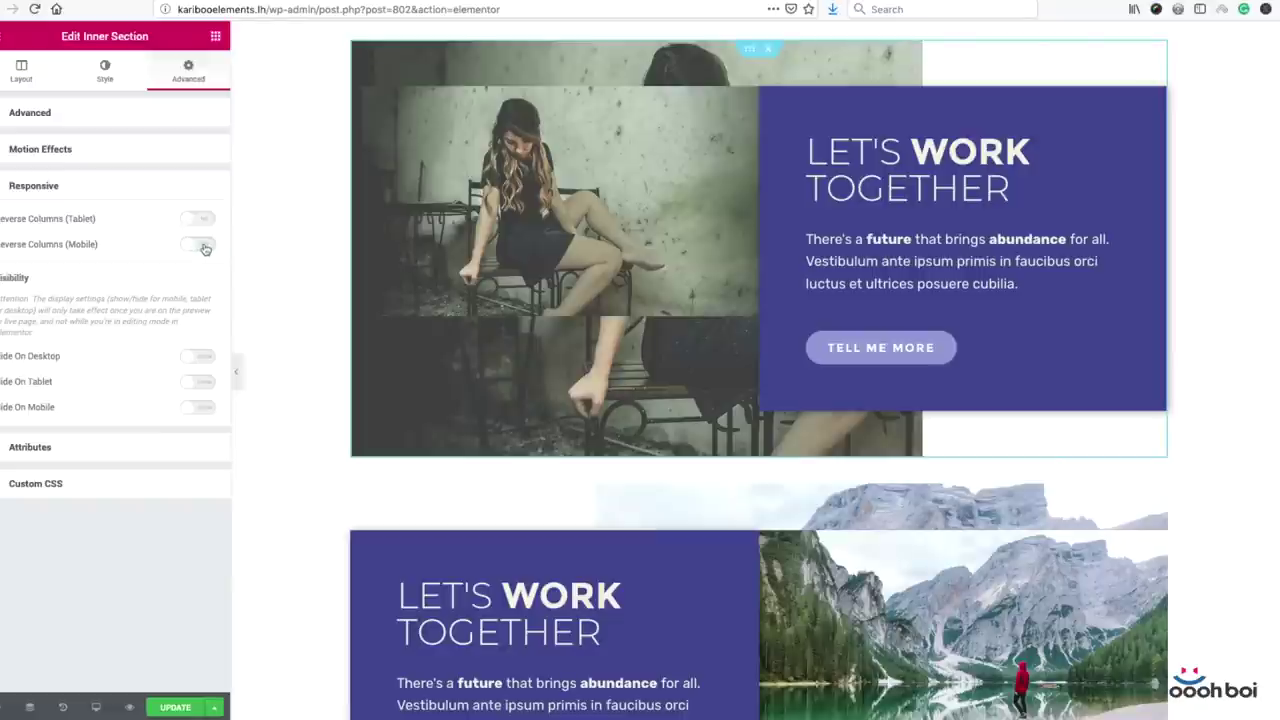
- Check the photo-above-card stacking in the mobile preview, then return to Desktop
{"action": "left_click", "coordinate": [96, 707]}
{"action": "left_click", "coordinate": [92, 672]}
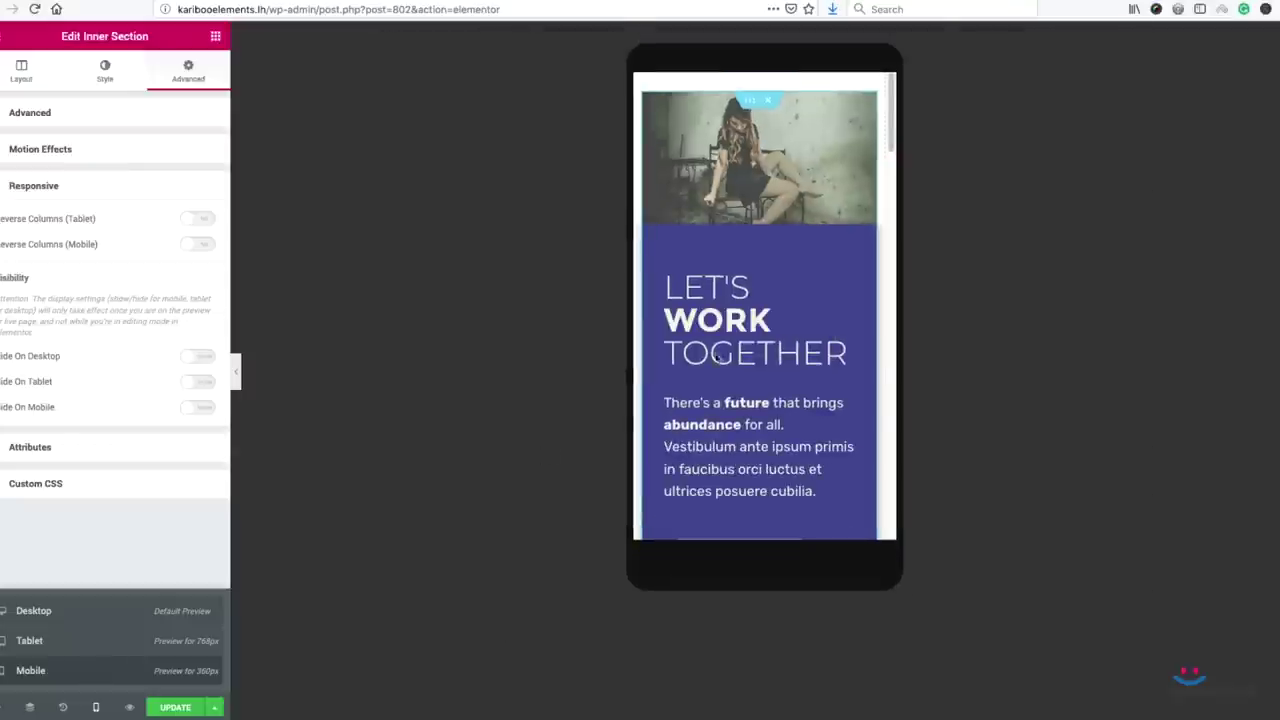
{"action": "scroll", "coordinate": [836, 278], "scroll_direction": "down", "scroll_amount": 2}
{"action": "scroll", "coordinate": [836, 278], "scroll_direction": "up", "scroll_amount": 2}
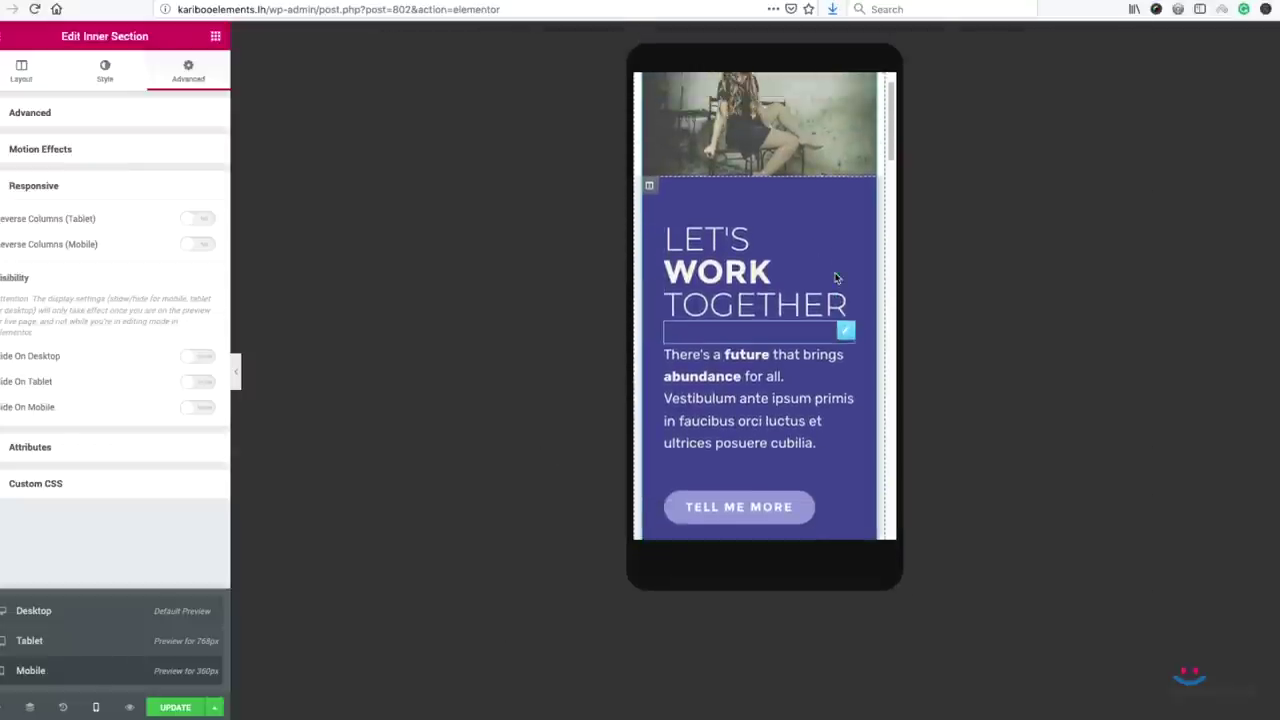
{"action": "scroll", "coordinate": [837, 279], "scroll_direction": "down", "scroll_amount": 4}
{"action": "scroll", "coordinate": [837, 277], "scroll_direction": "up", "scroll_amount": 5}
{"action": "left_click", "coordinate": [62, 608]}
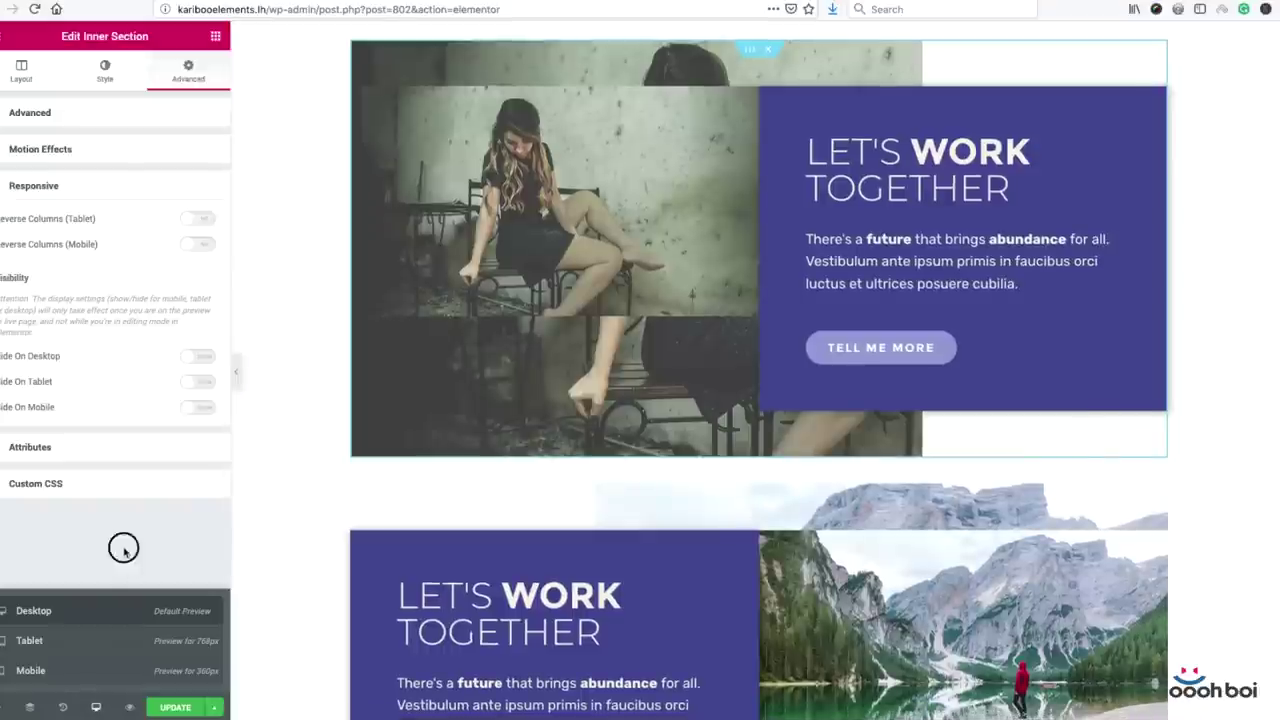
- Collapse the editor panel and scroll the full-width preview of alternating photo and purple-card sections
{"action": "left_click", "coordinate": [236, 374]}
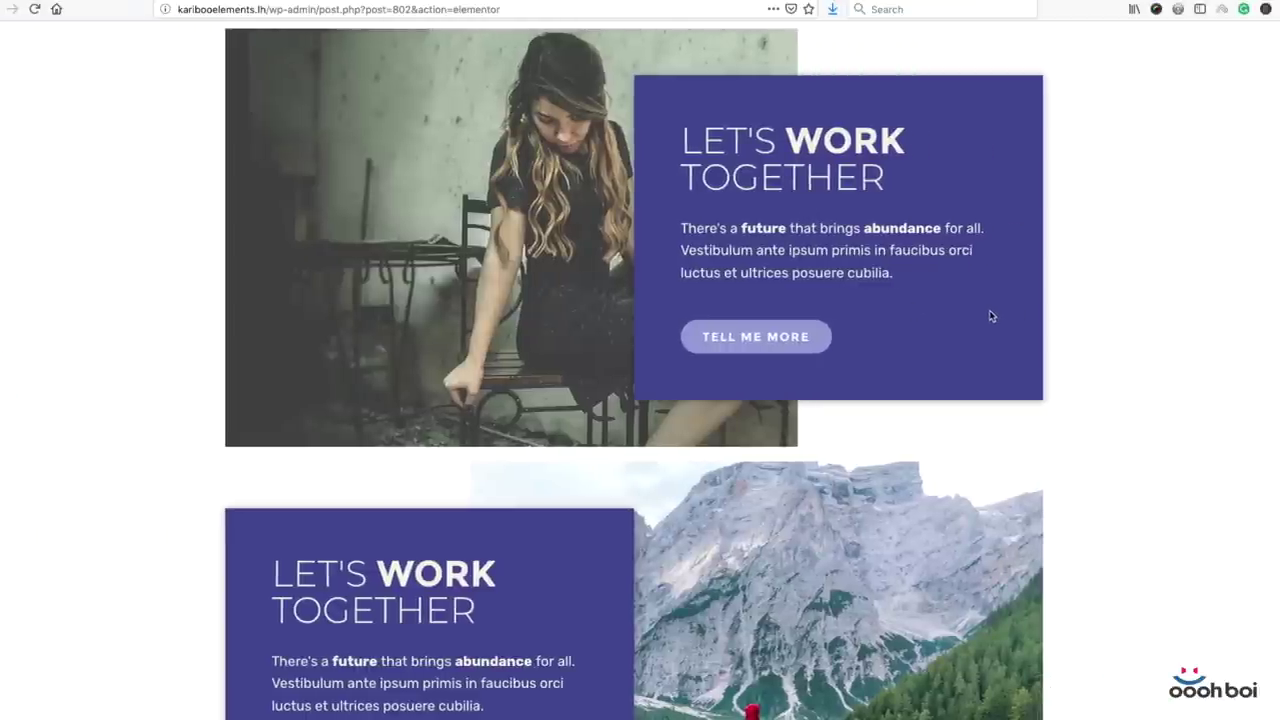
{"action": "scroll", "coordinate": [990, 316], "scroll_direction": "down", "scroll_amount": 4}
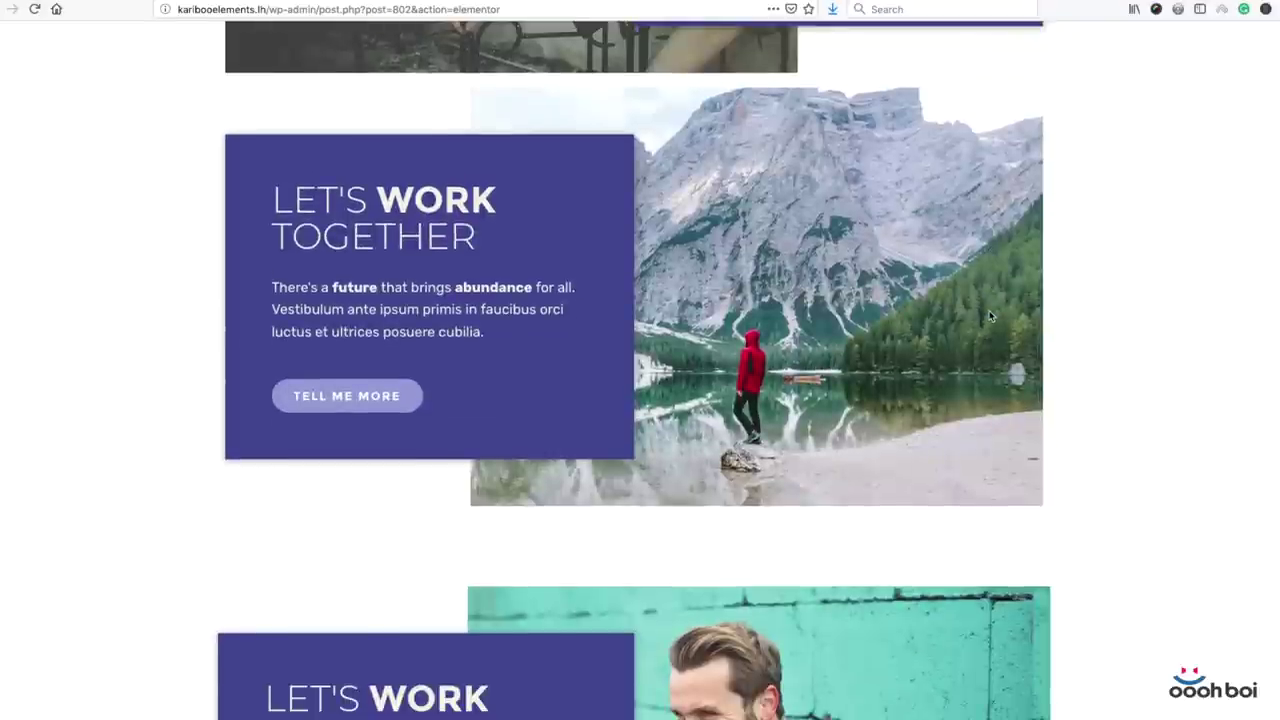
{"action": "scroll", "coordinate": [990, 316], "scroll_direction": "down", "scroll_amount": 1}
{"action": "scroll", "coordinate": [990, 316], "scroll_direction": "up", "scroll_amount": 5}
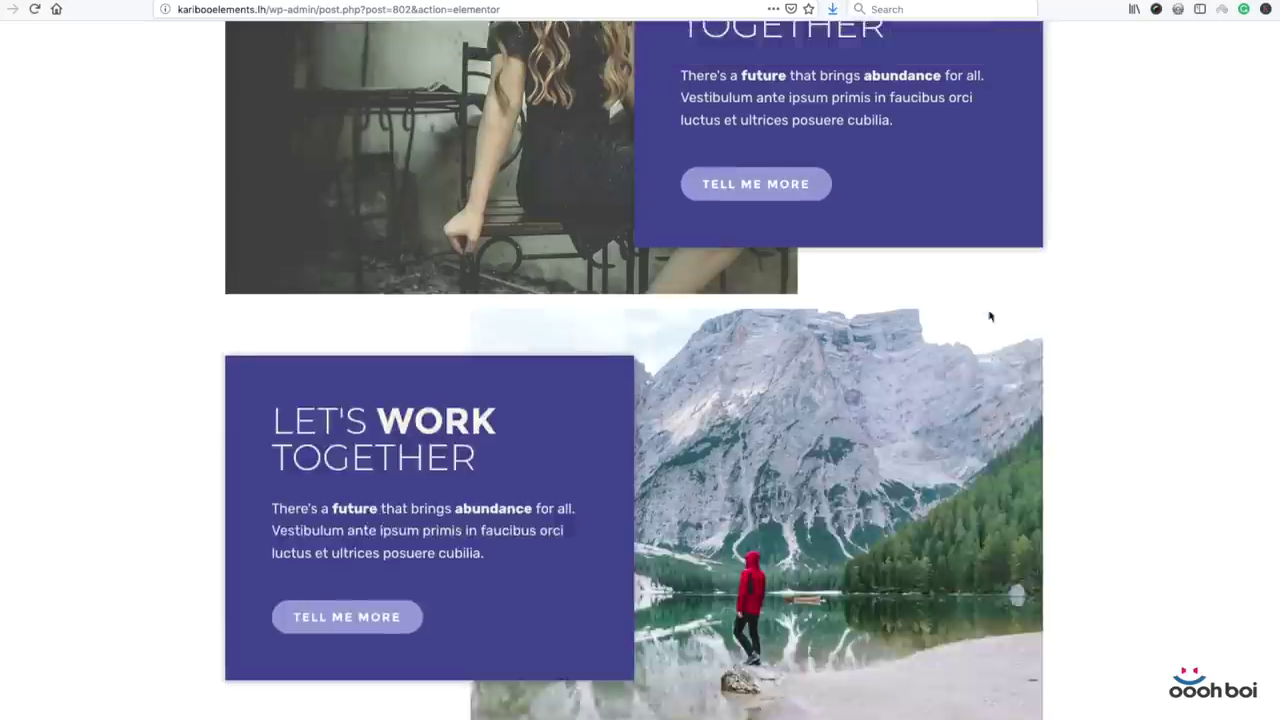